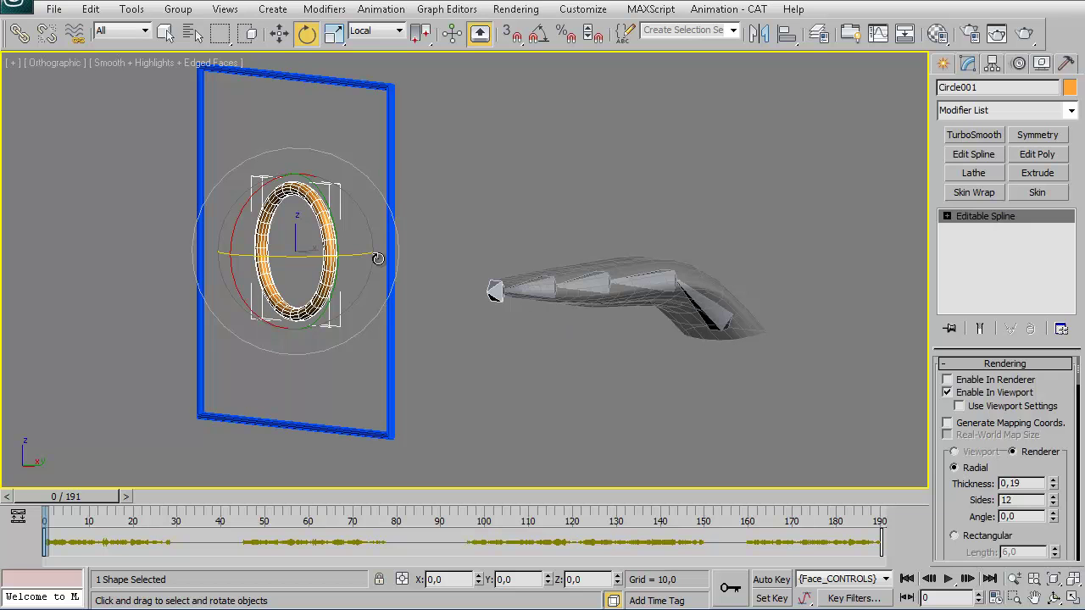
In Reaction Manager, add Circle001's Z Position limited controller as the reaction master.
right_click(615, 216)
left_click(635, 285)
left_click_drag(472, 59, 560, 71)
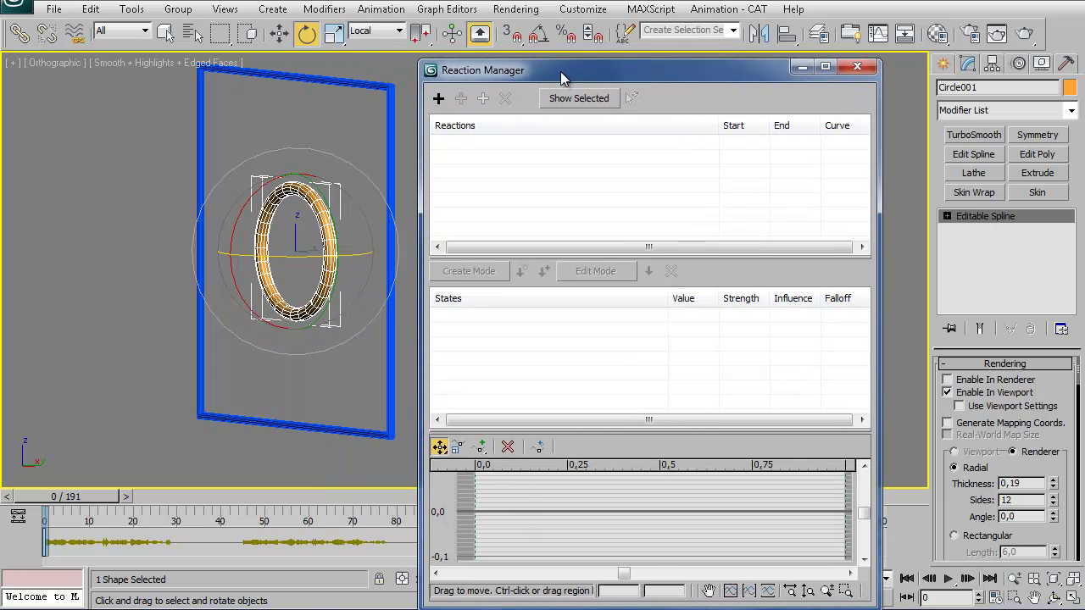
left_click(438, 99)
left_click(316, 208)
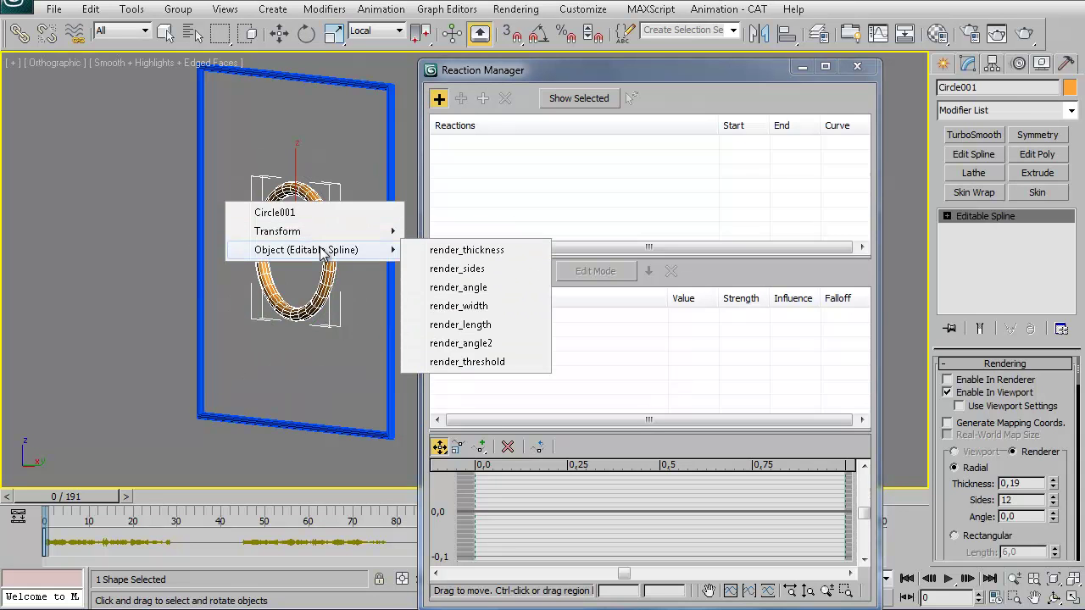
mouse_move(277, 231)
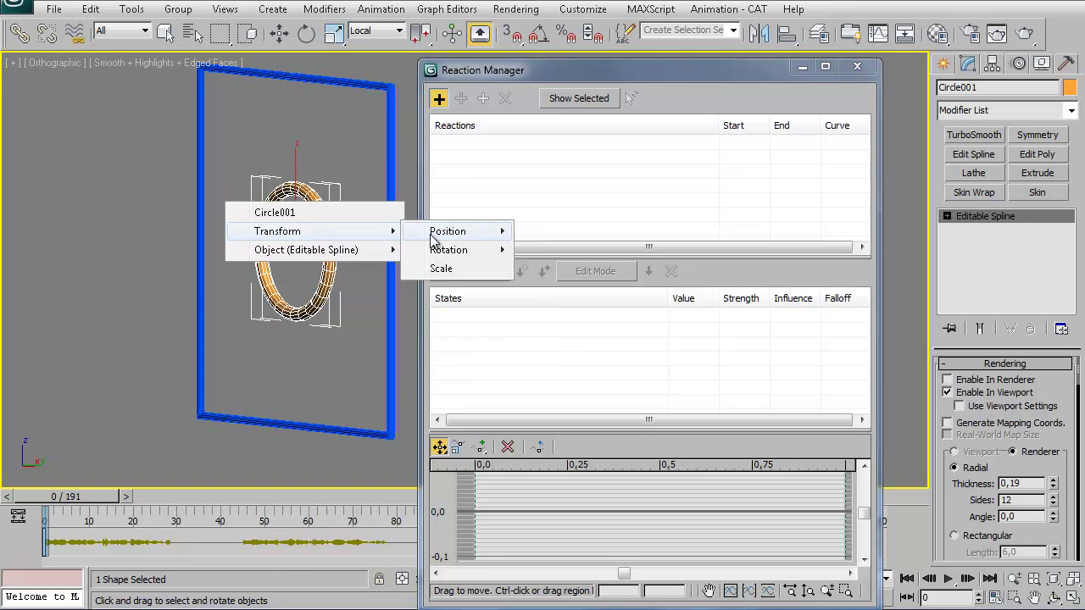
mouse_move(569, 250)
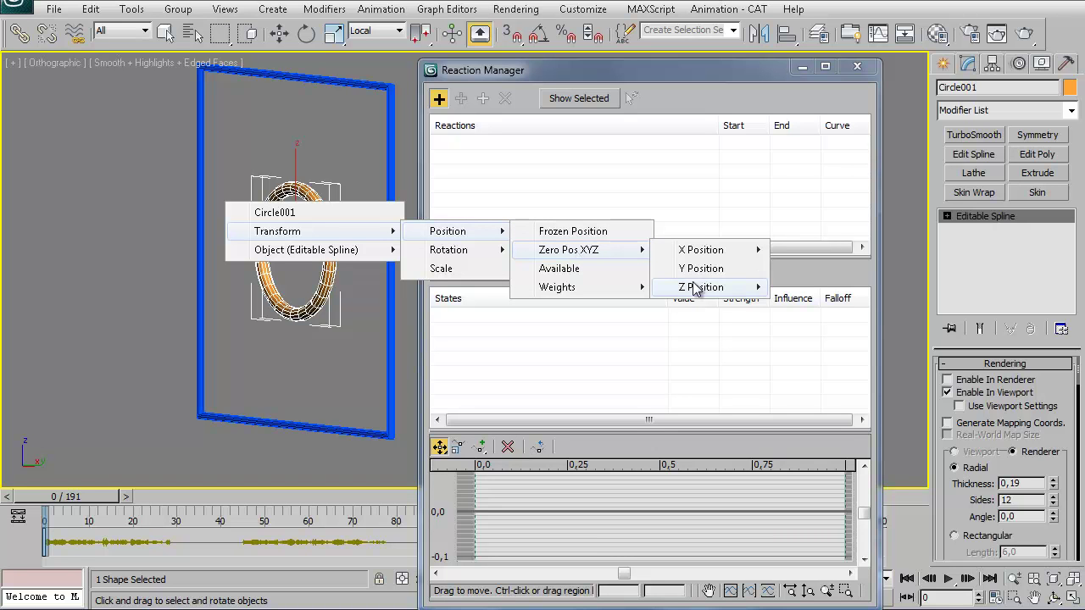
mouse_move(701, 287)
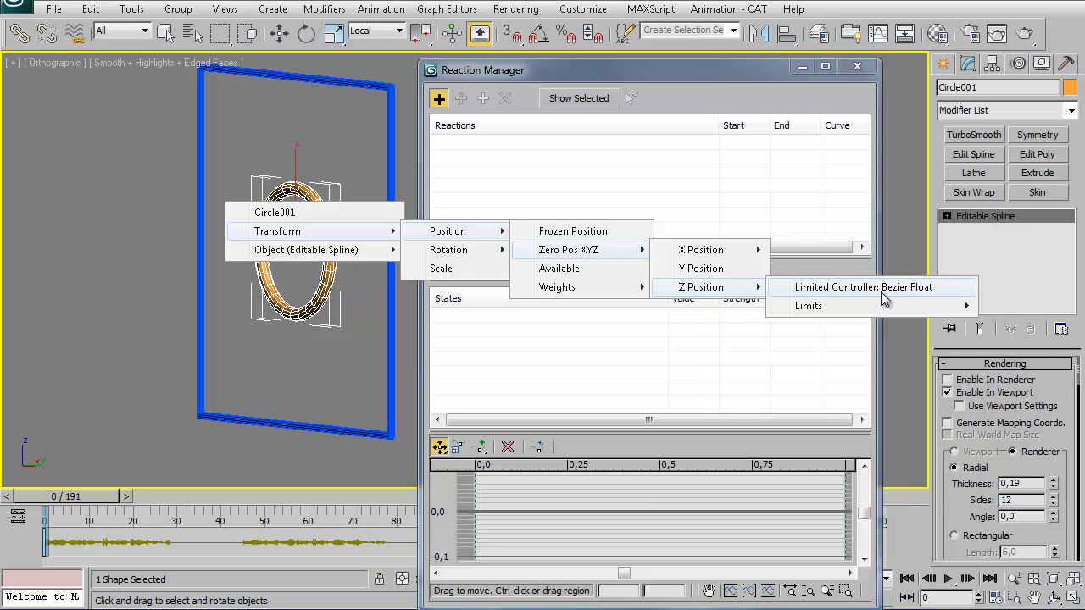
left_click(881, 287)
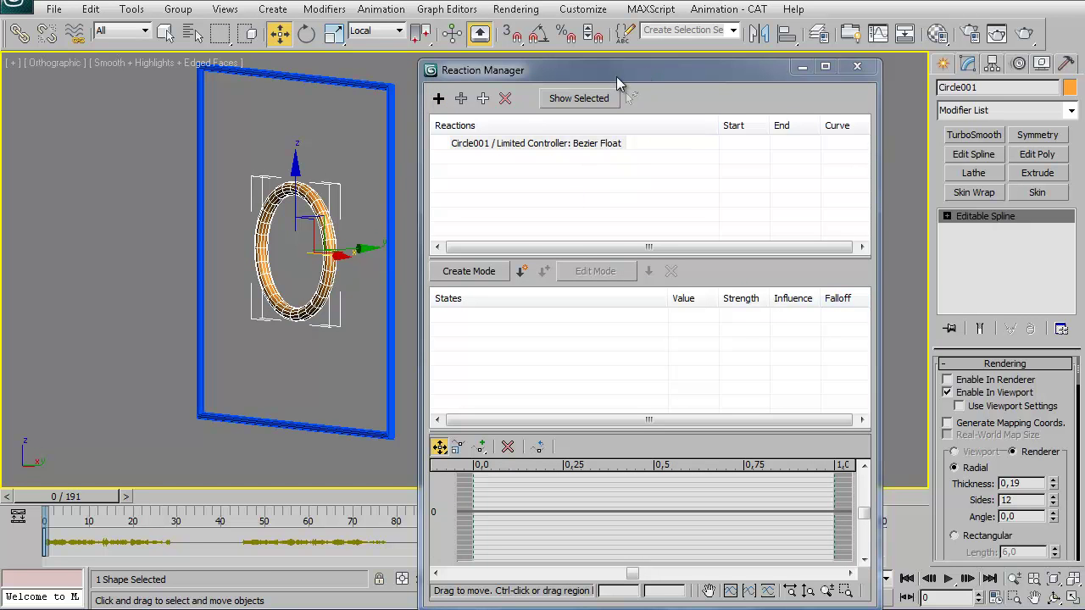
Add Bone002's Z Rotation as a slave of the Circle001 reaction.
mouse_move(620, 78)
left_mouse_down()
mouse_move(287, 114)
mouse_move(268, 107)
left_mouse_up()
mouse_move(540, 169)
middle_mouse_down("alt")
mouse_move(702, 239)
mouse_move(742, 228)
middle_mouse_up("alt")
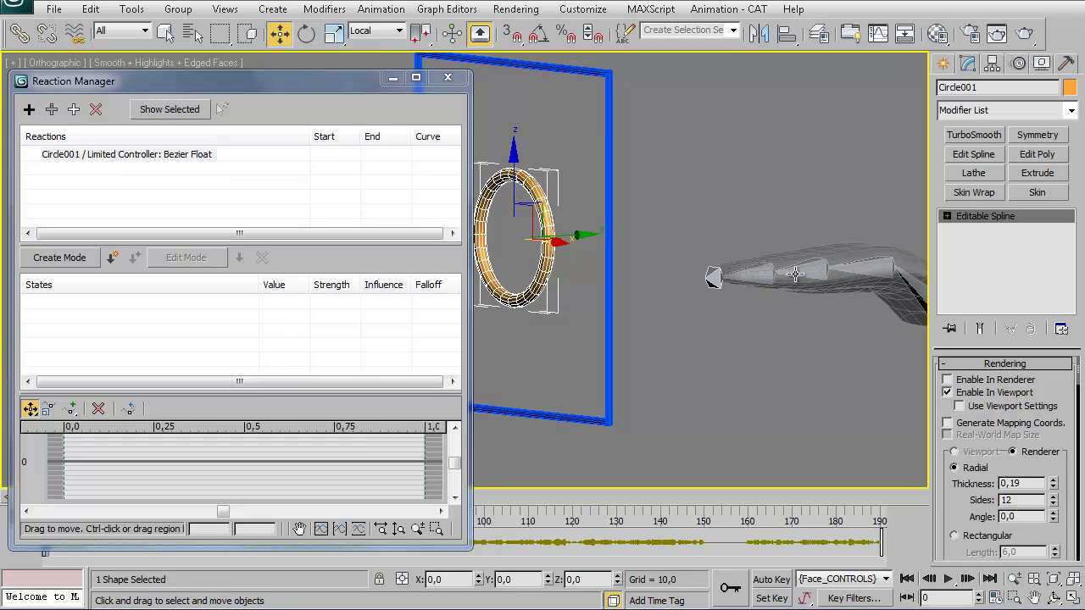
key("e")
left_click(53, 110)
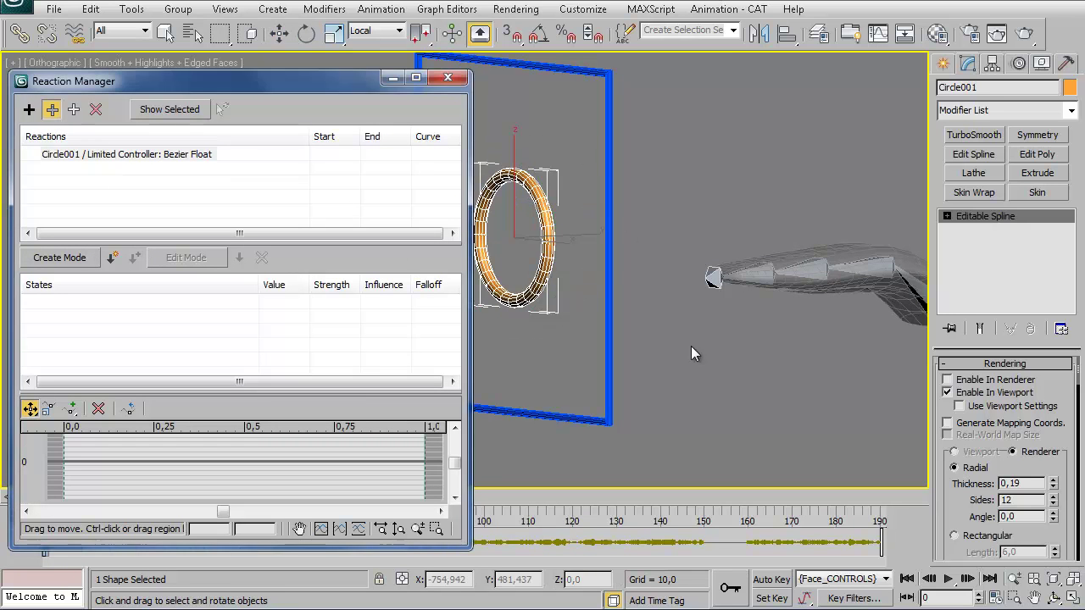
left_click(858, 269)
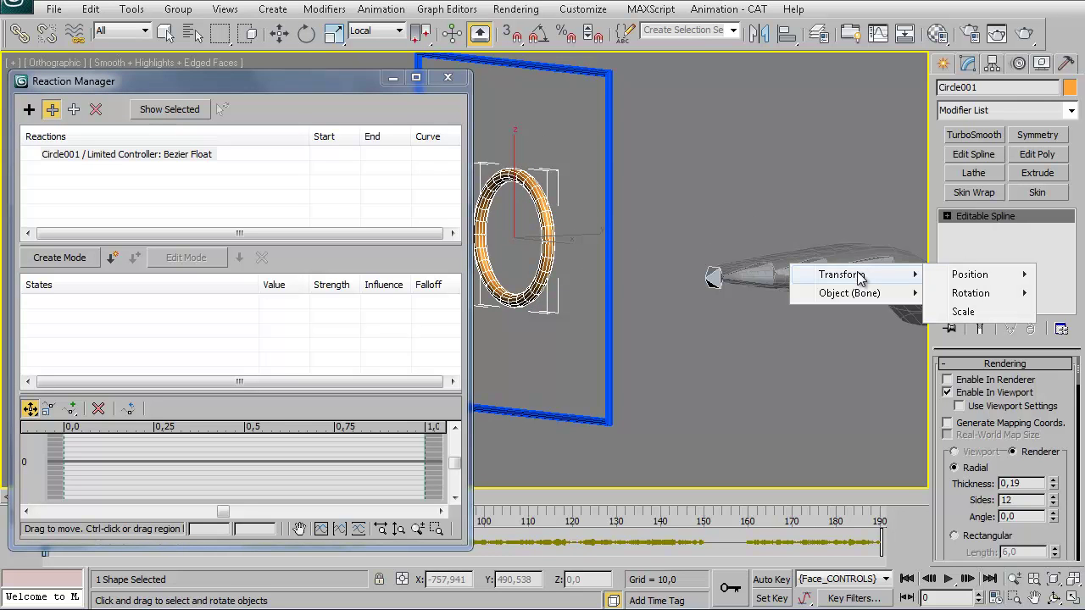
mouse_move(971, 293)
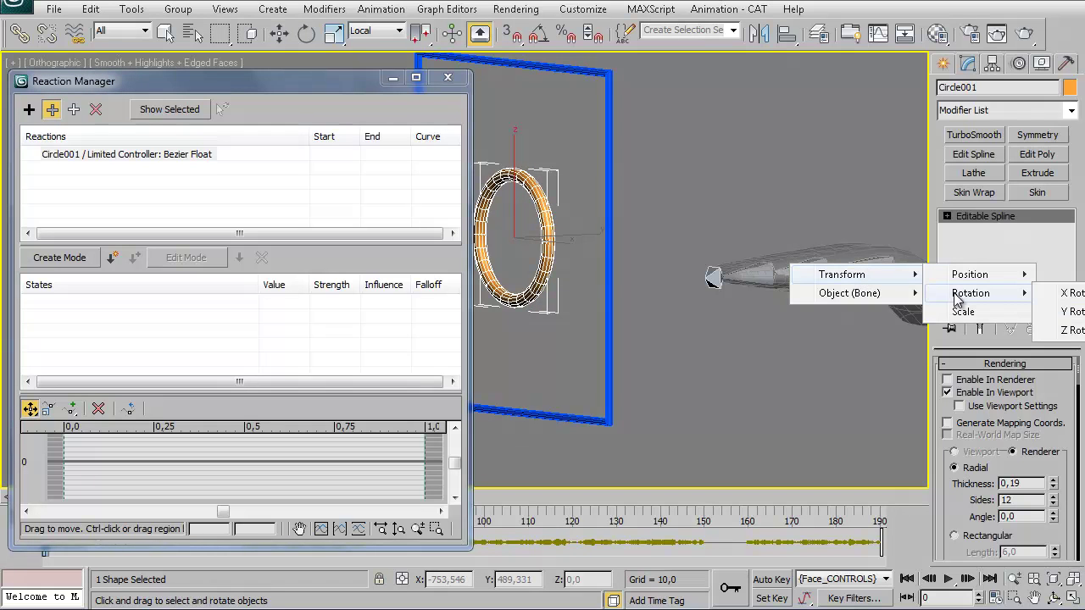
left_click(1063, 331)
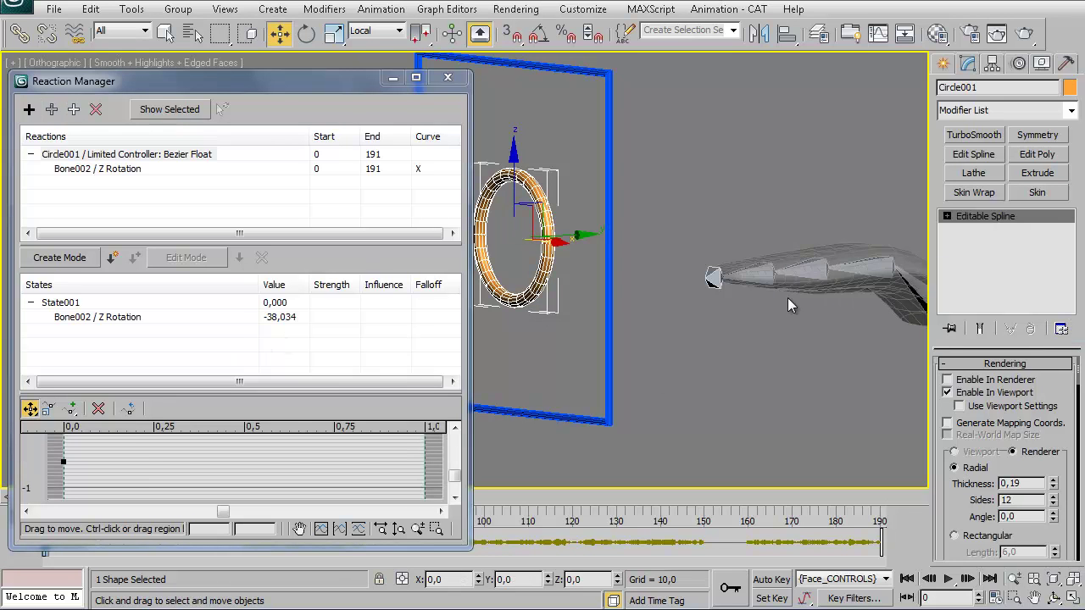
Add Bone003 and Bone004 Z Rotations as slaves, then enlarge the states list.
middle_click_drag(788, 298, 755, 300)
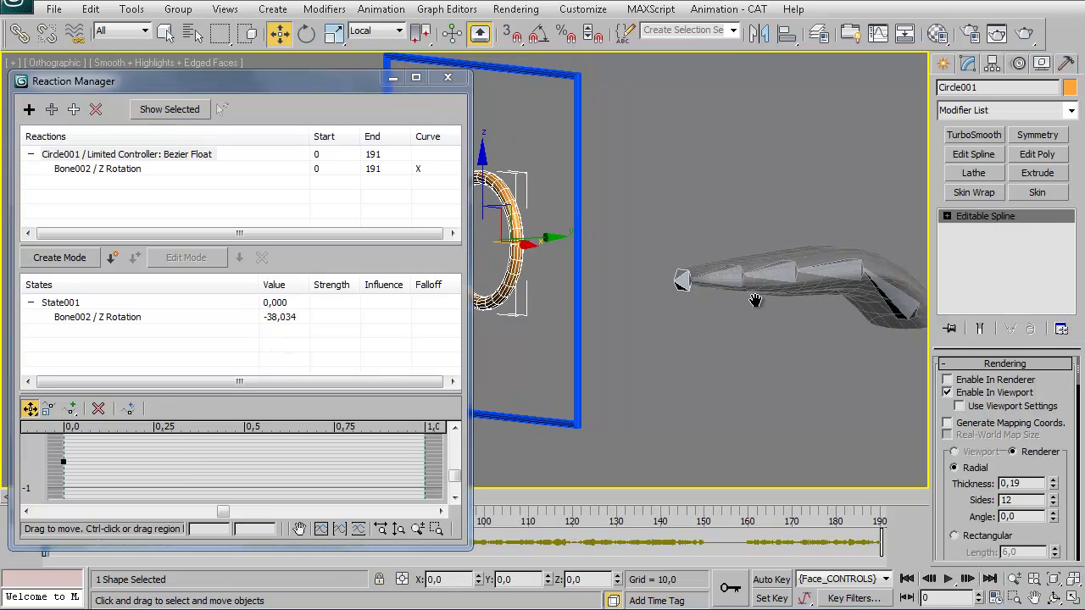
left_click(53, 115)
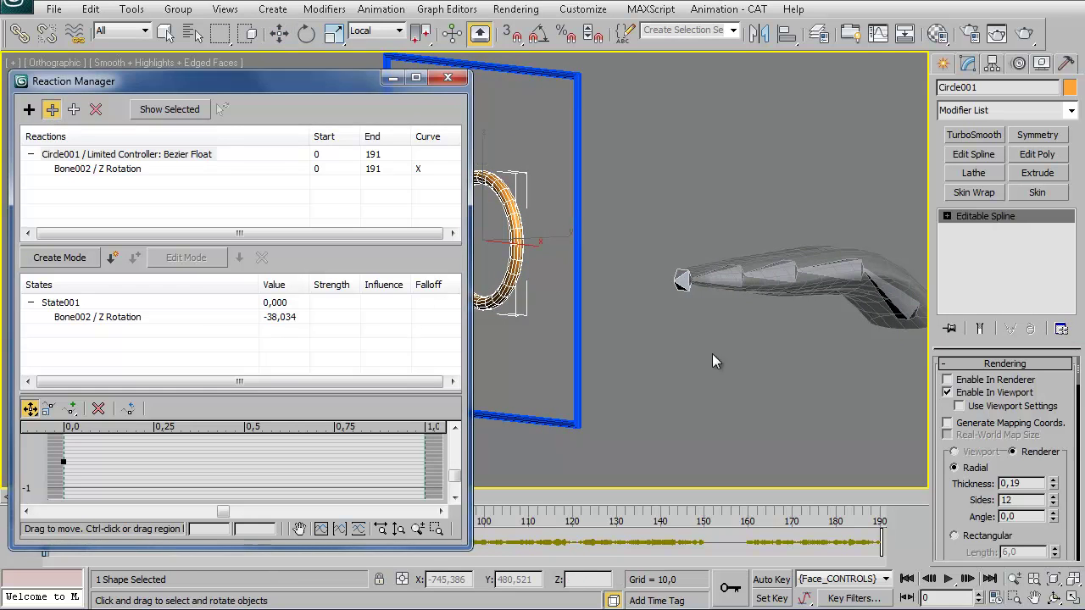
left_click(786, 285)
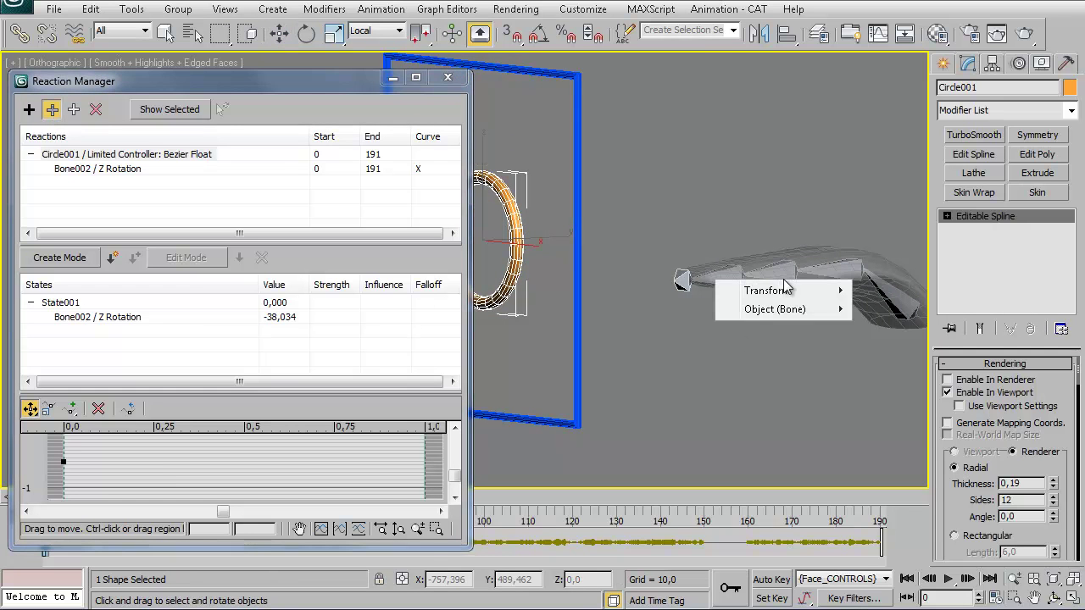
mouse_move(896, 309)
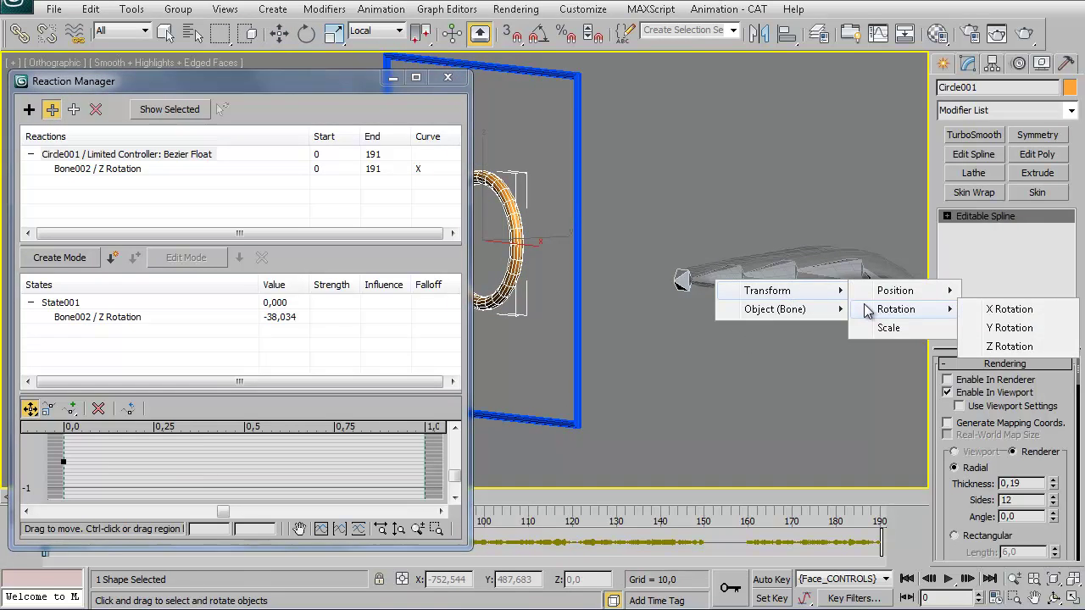
left_click(1007, 349)
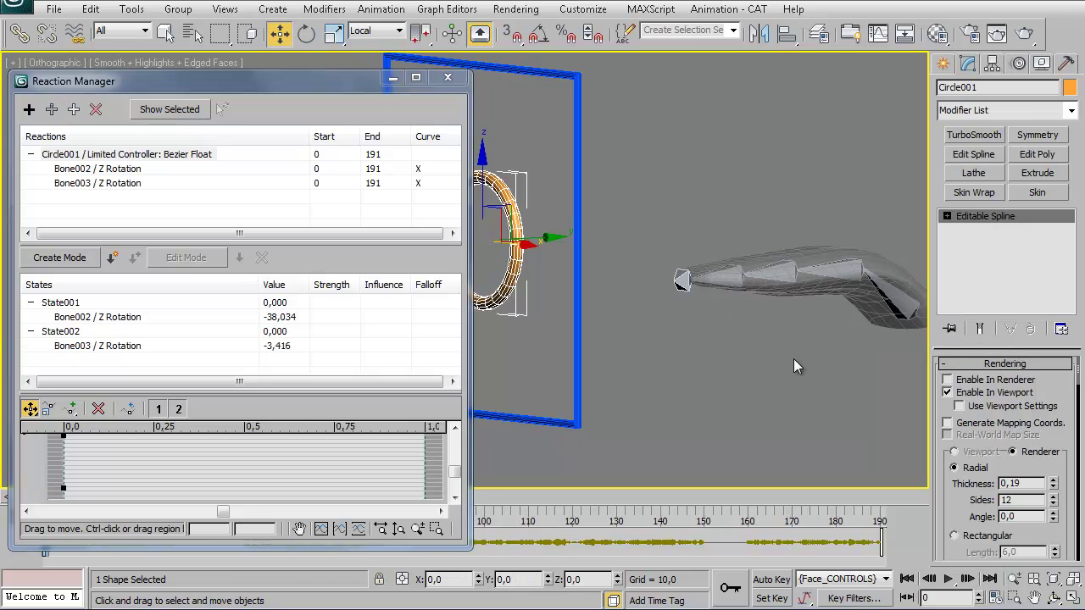
left_click(51, 109)
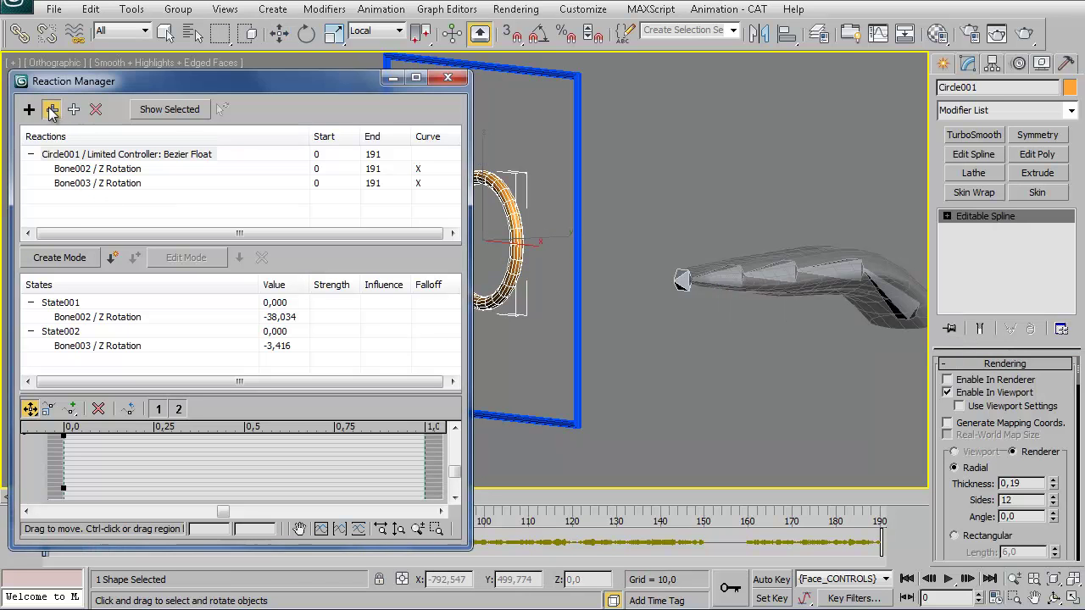
left_click(727, 286)
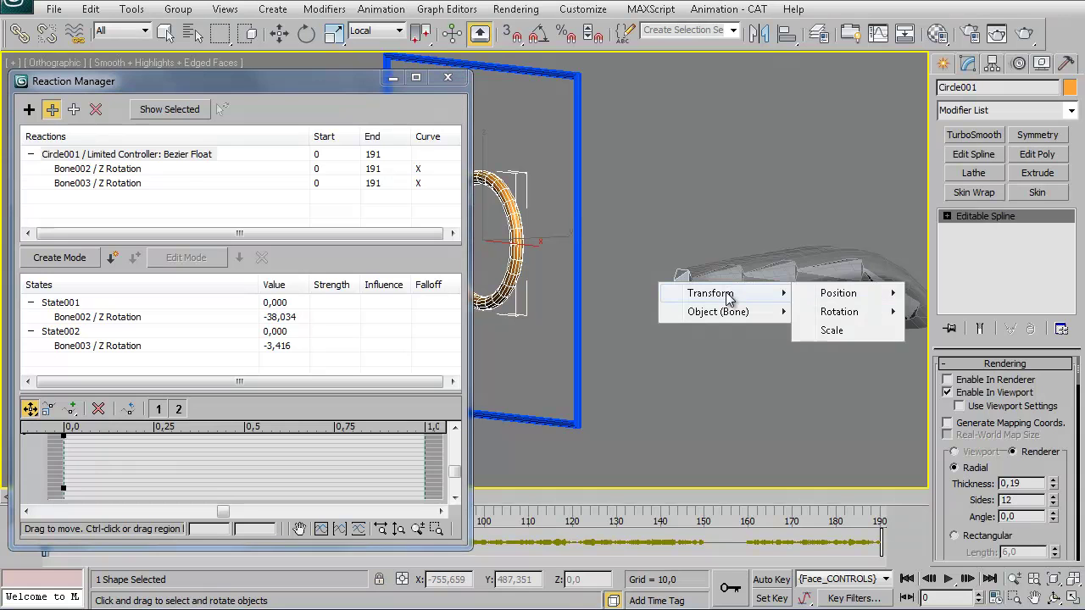
mouse_move(838, 312)
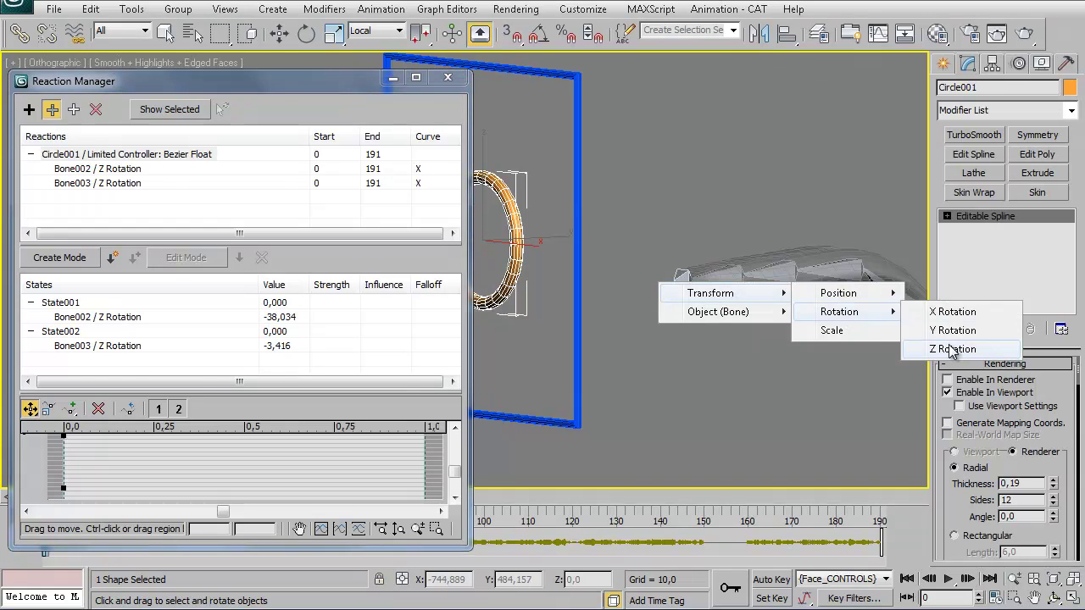
left_click(951, 349)
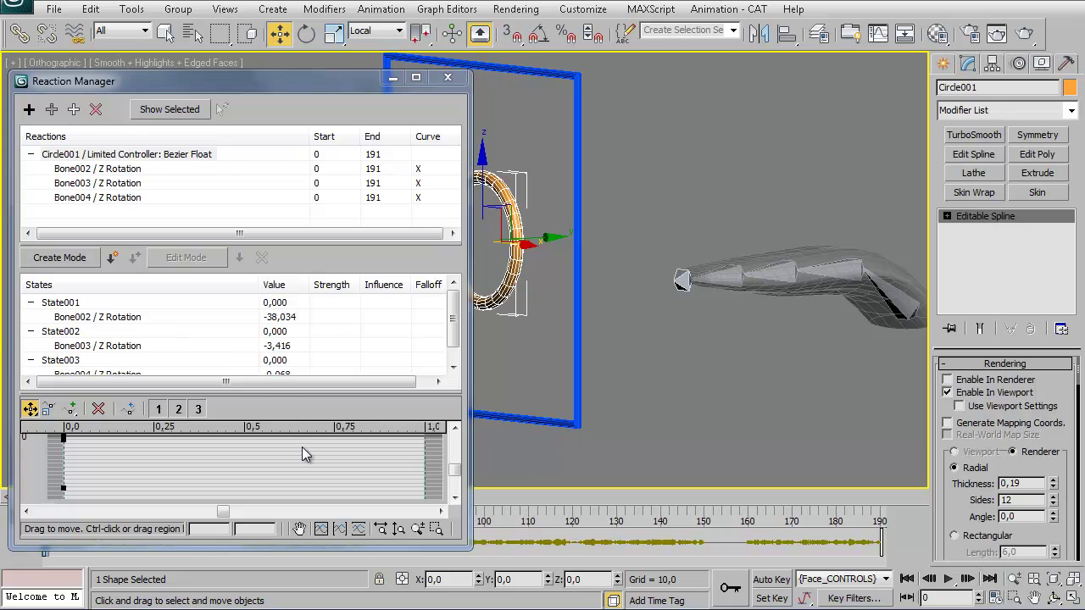
left_click_drag(273, 392, 272, 426)
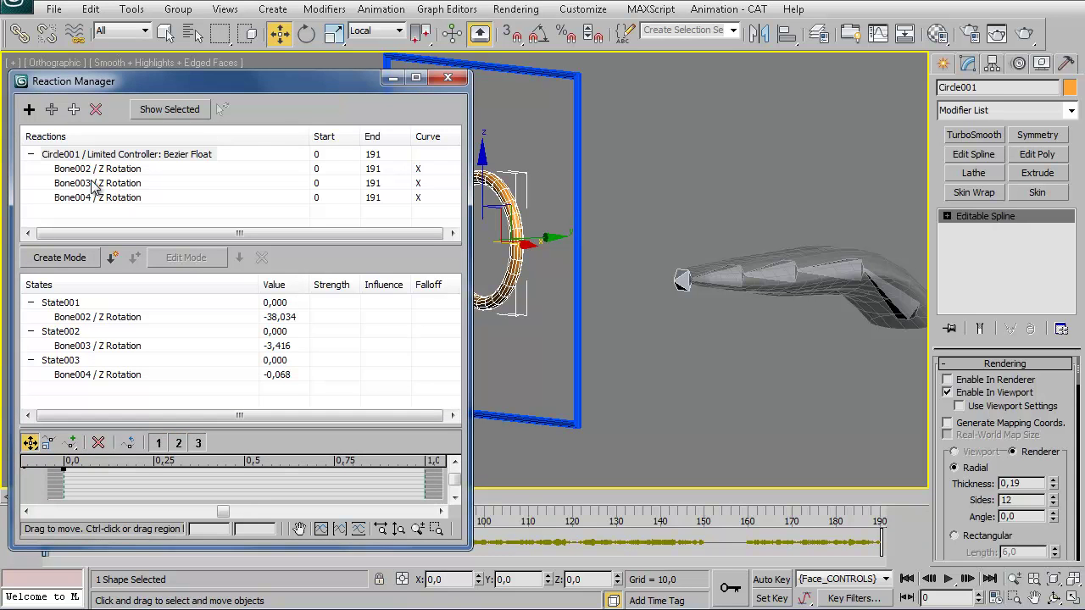
Append the Bone003 and Bone004 rotations to State001 of the circle's reaction.
left_click(117, 158)
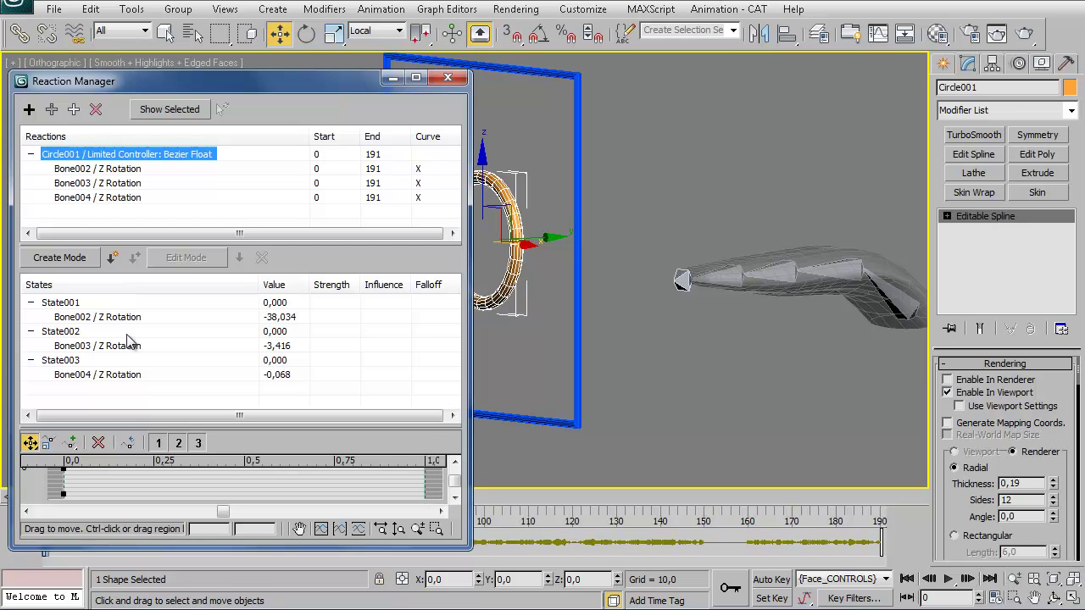
left_click(63, 307)
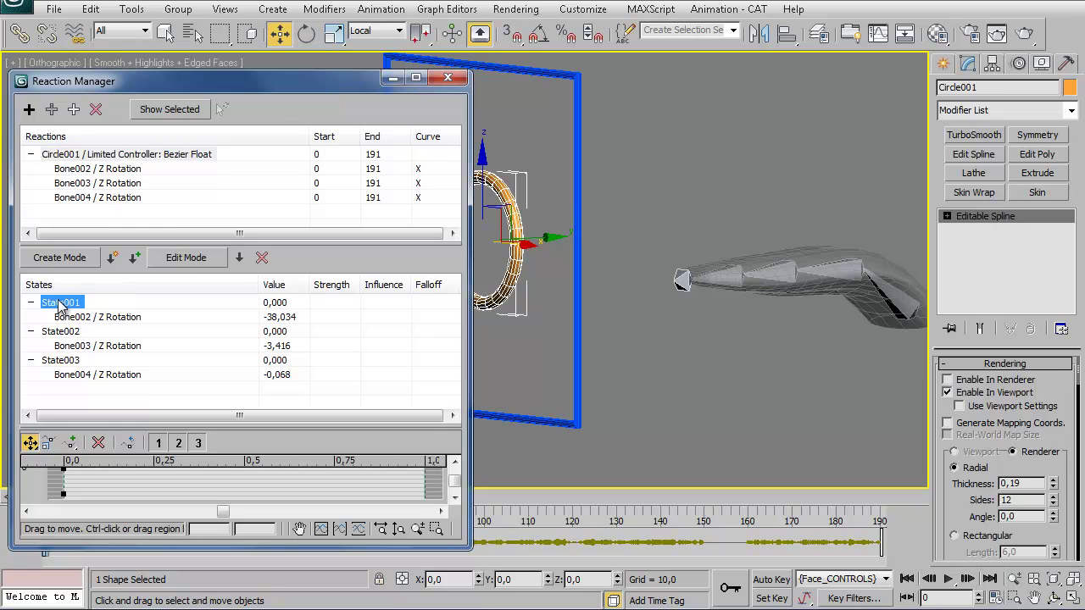
left_click(134, 258)
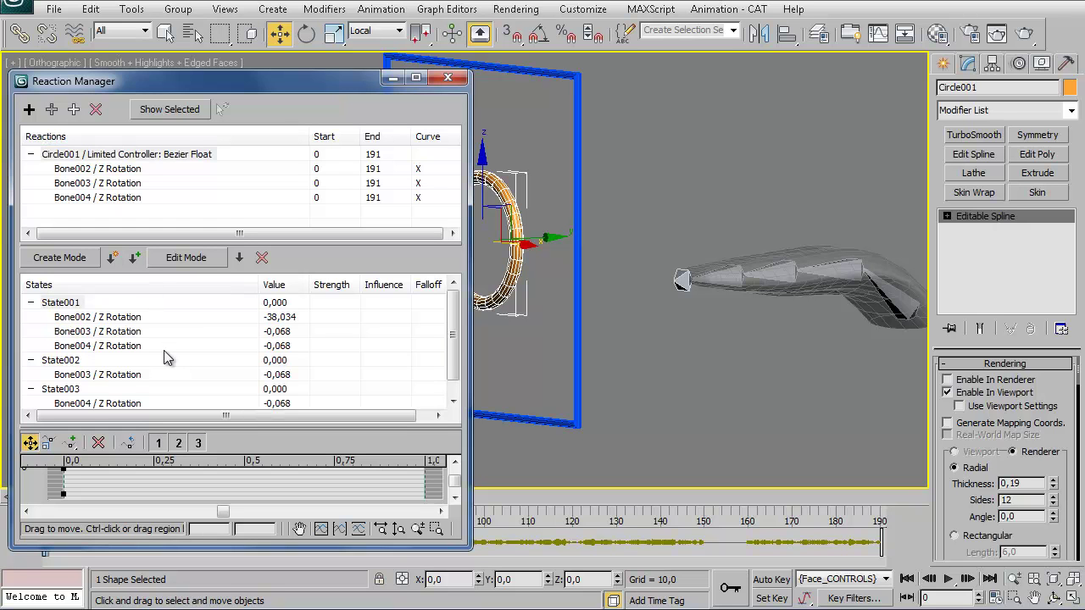
Delete the extra states State002 and State003.
left_click(61, 360)
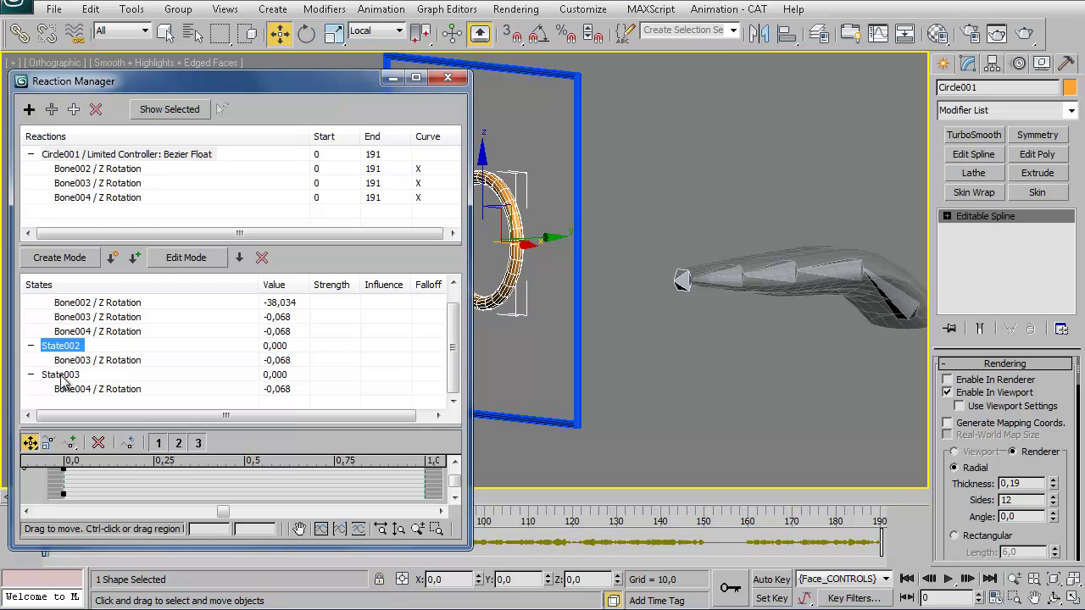
left_click(61, 375, "ctrl")
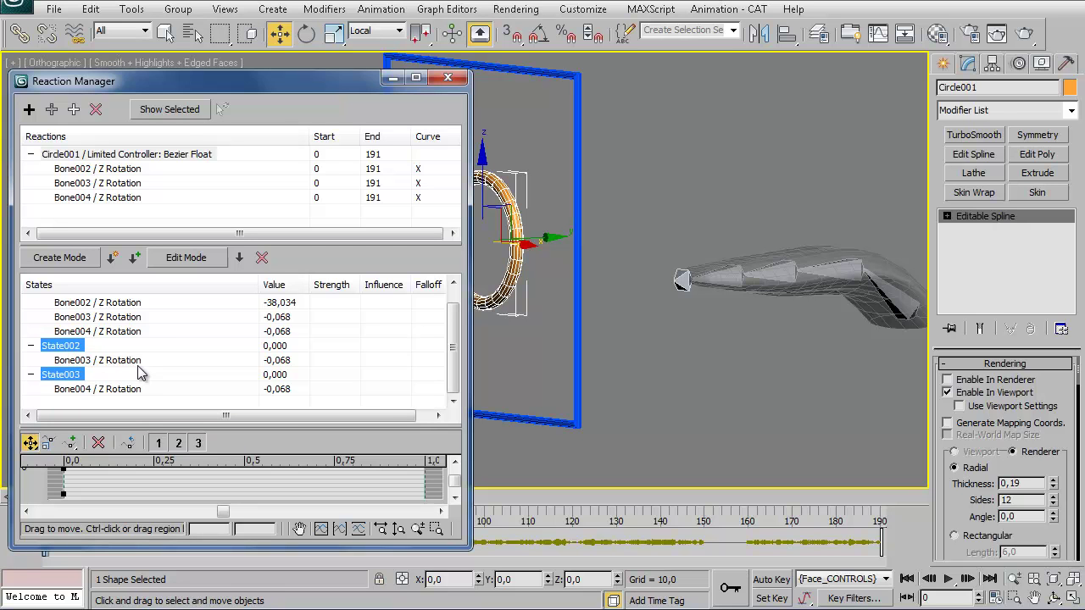
left_click(262, 258)
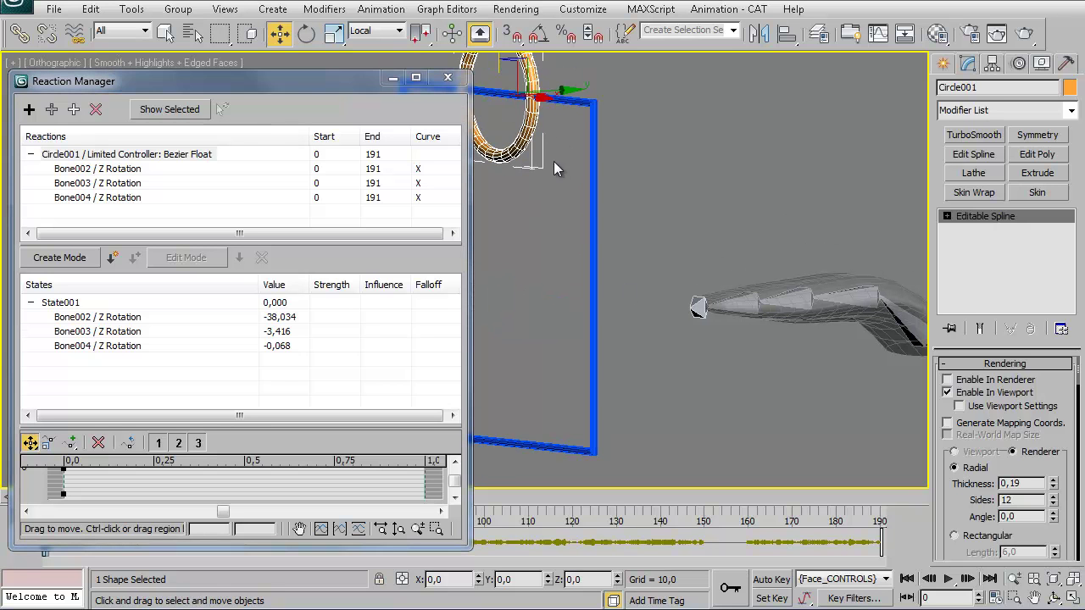
Start a new reaction state and rotate Bone002 about 9 degrees around Z.
middle_click_drag(795, 360, 634, 350)
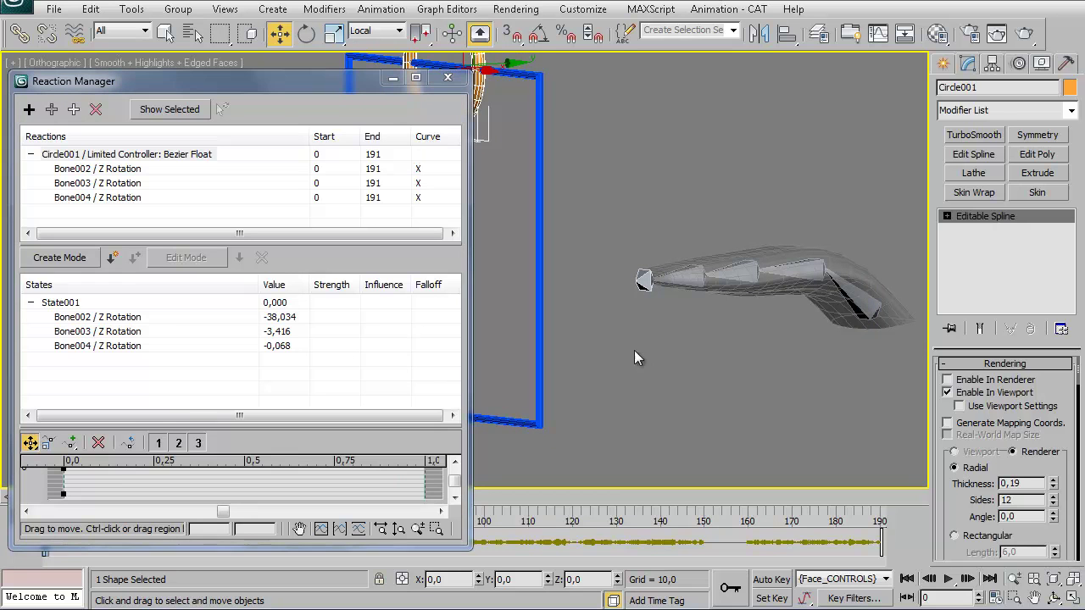
left_click(75, 258)
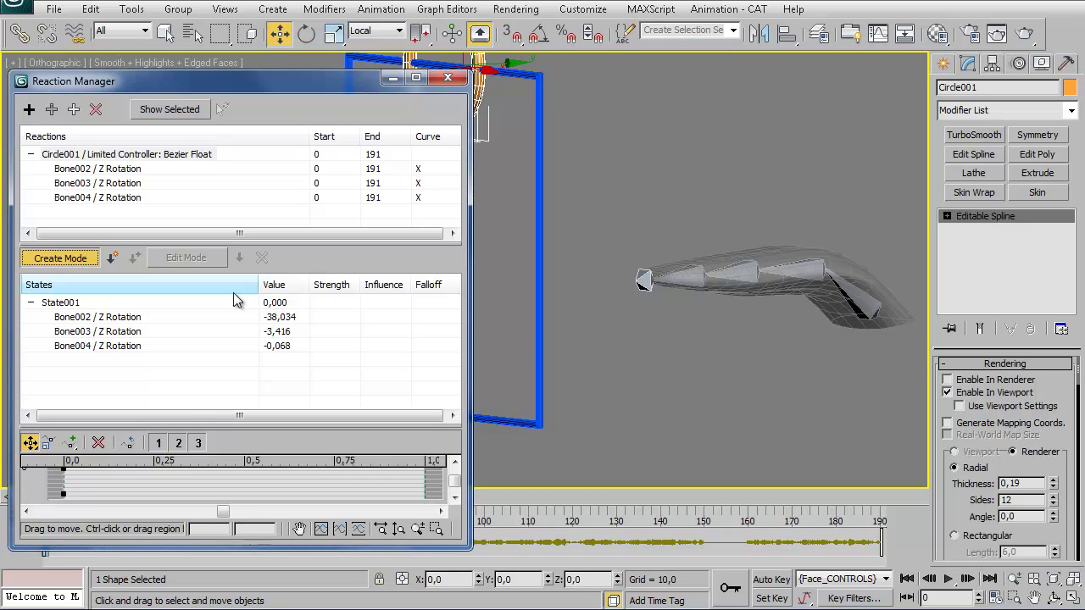
left_click(800, 273)
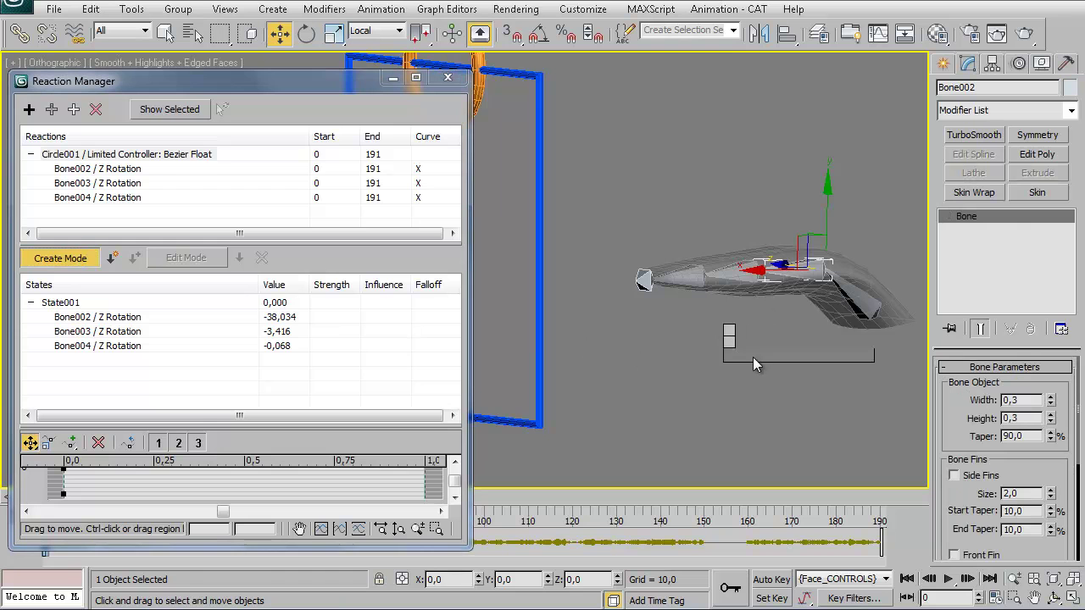
right_click(752, 357)
left_click(752, 383)
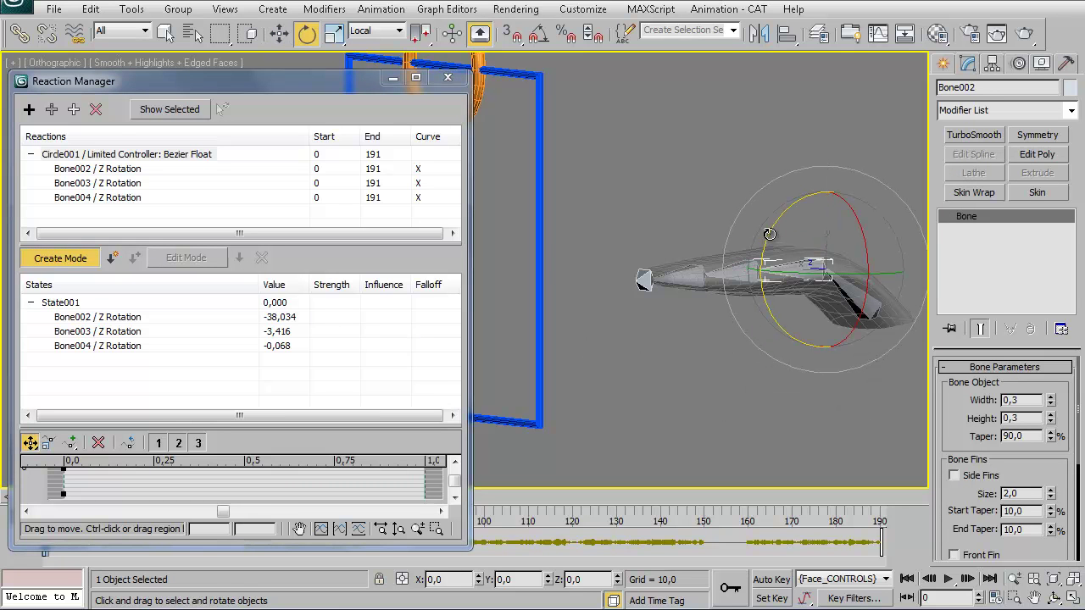
left_click(123, 171)
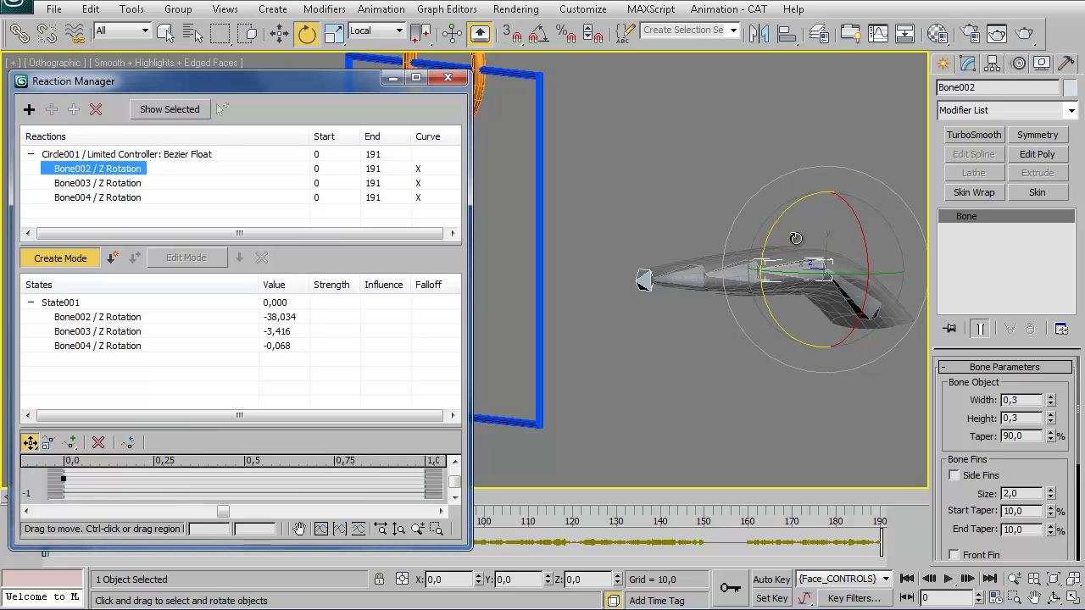
left_click(771, 233)
left_click_drag(770, 233, 769, 214)
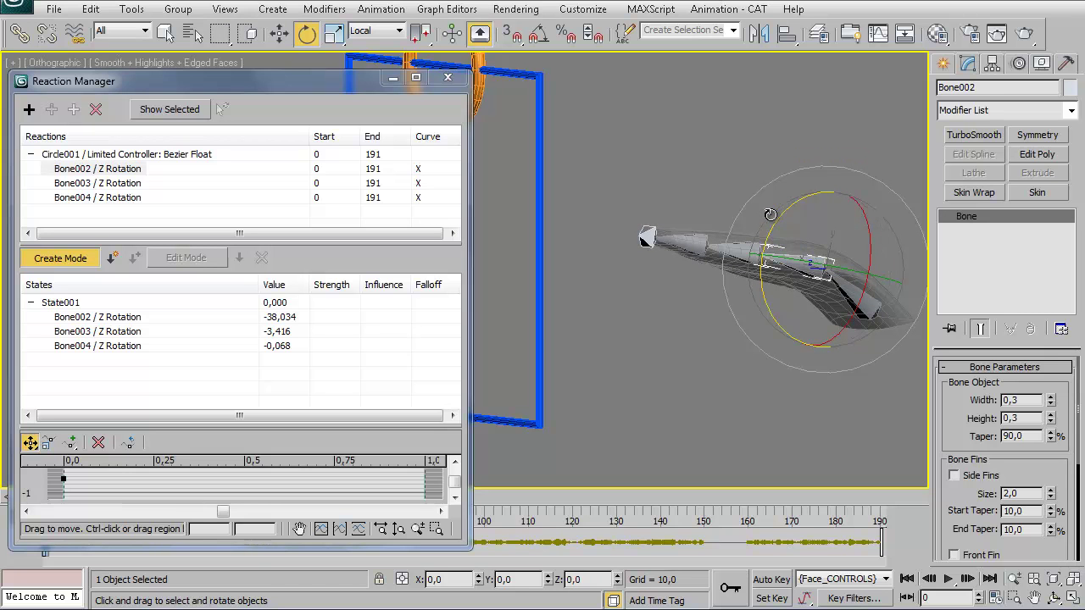
Record State004, then rotate Bone003 about 13° on Z and store it as a state.
left_click(111, 258)
left_click(121, 183)
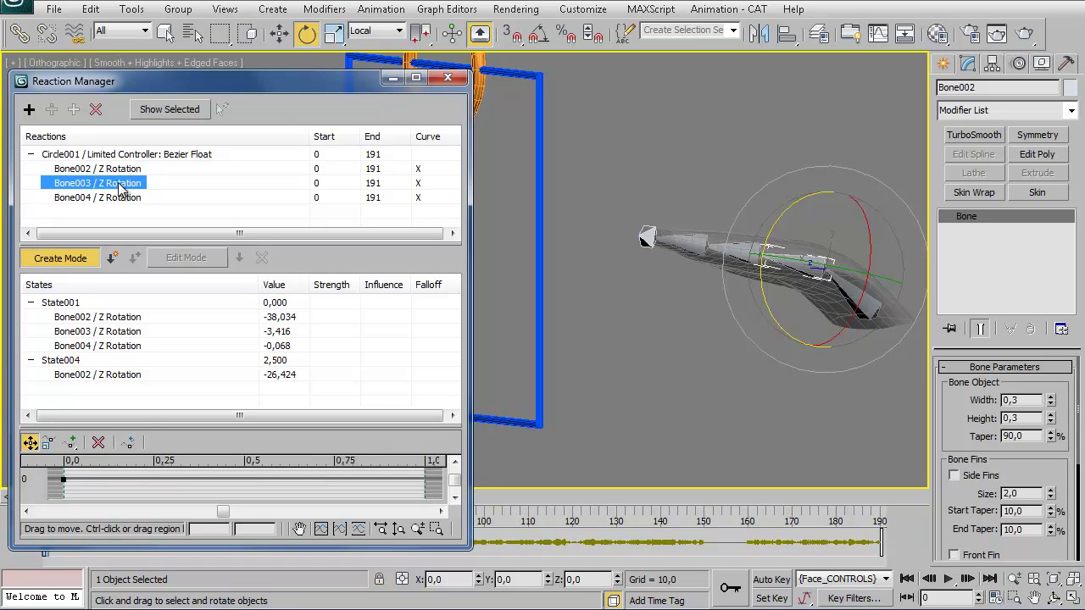
left_click(747, 251)
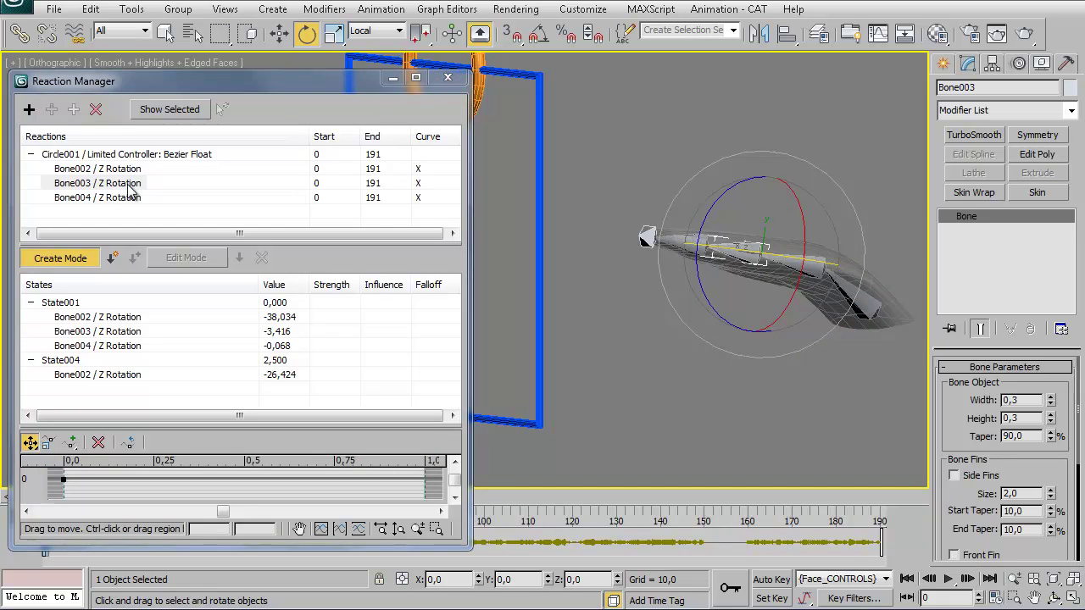
left_click_drag(696, 231, 710, 198)
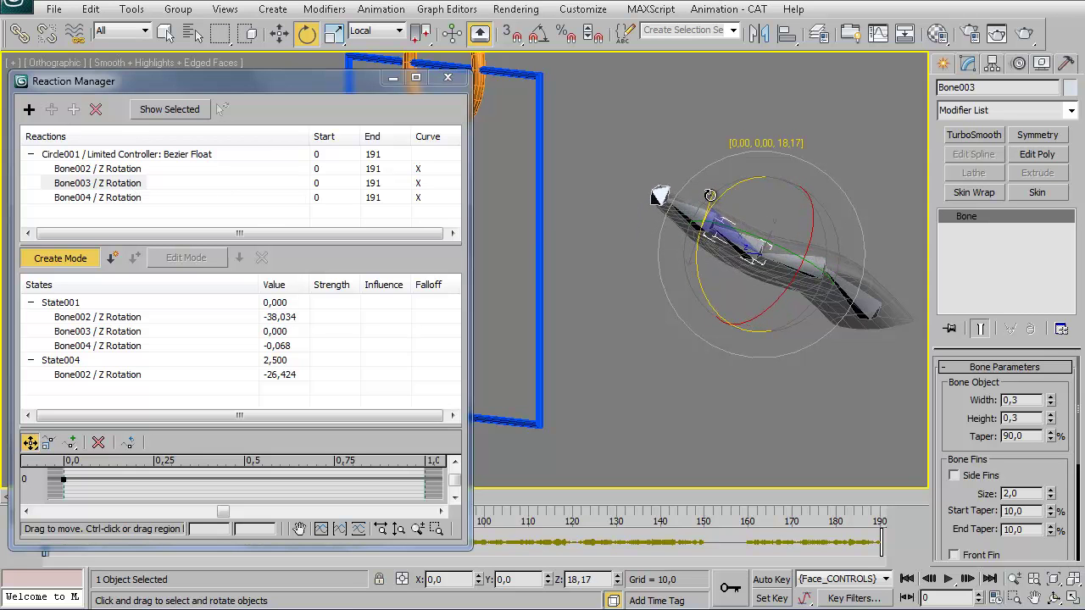
left_click(112, 258)
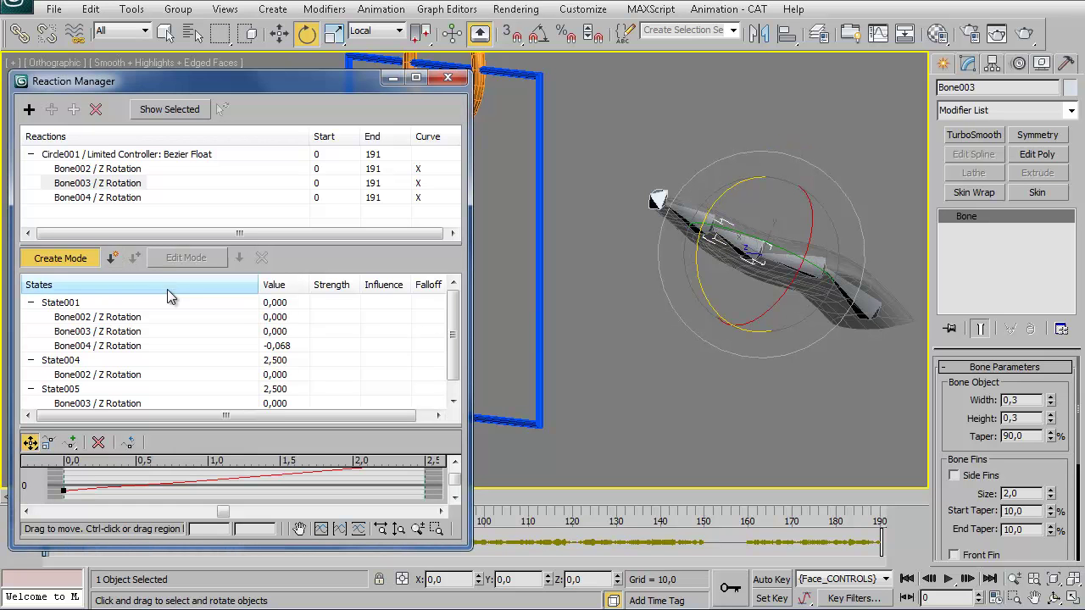
Rotate Bone004 around its Z axis and commit it as a reaction state.
left_click(116, 198)
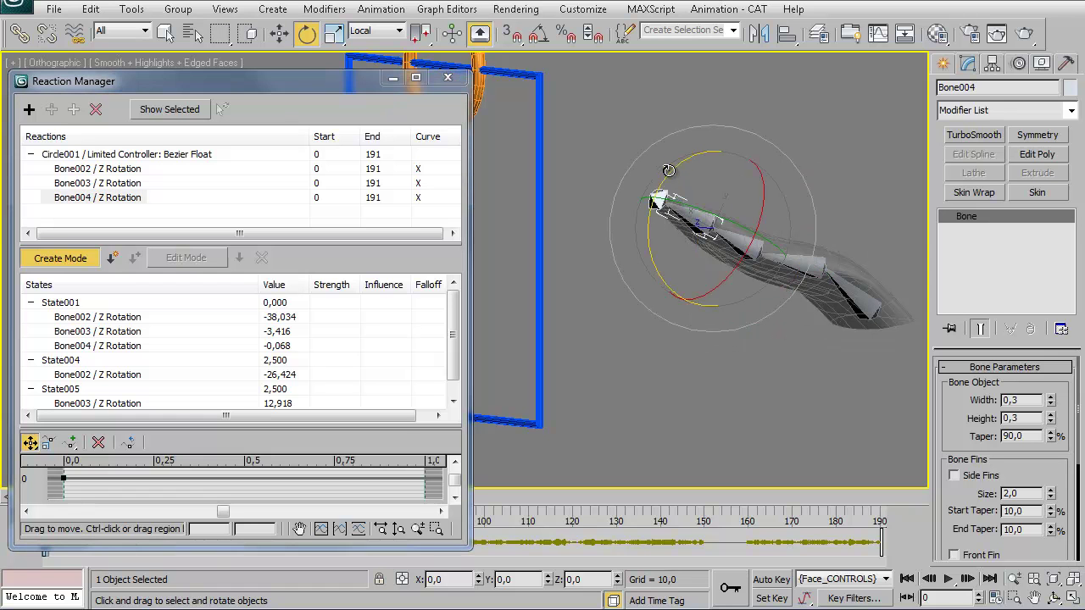
left_click_drag(670, 174, 683, 139)
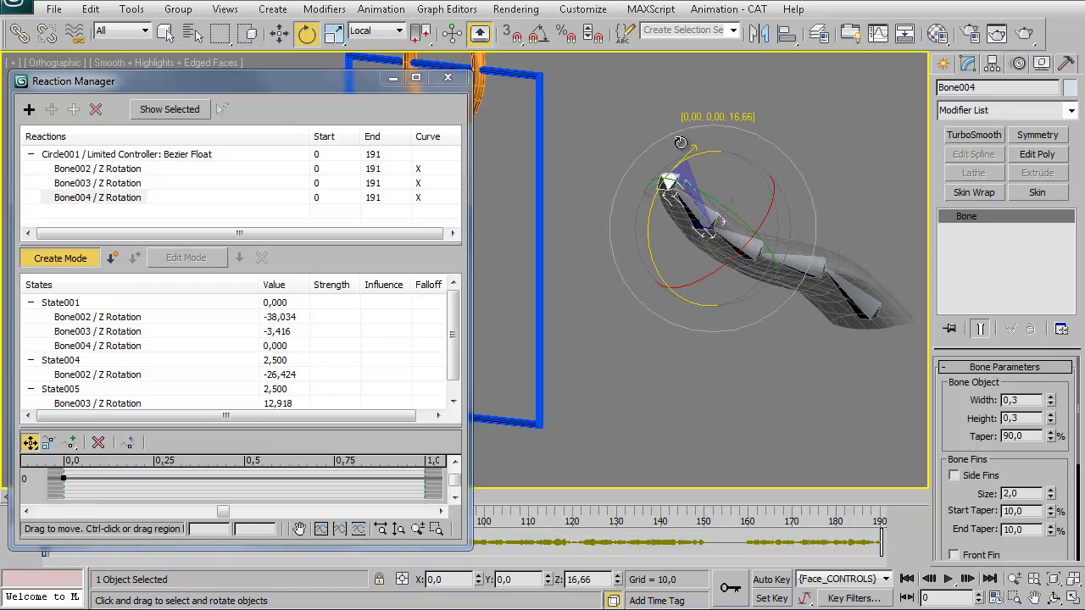
left_click(111, 258)
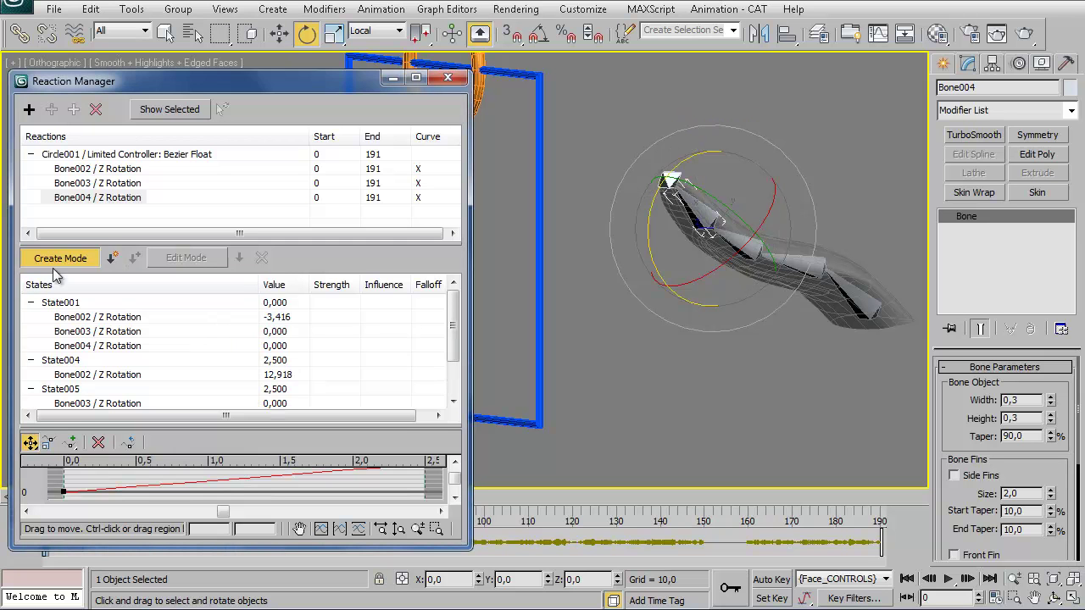
middle_click_drag(513, 248, 630, 287, "alt")
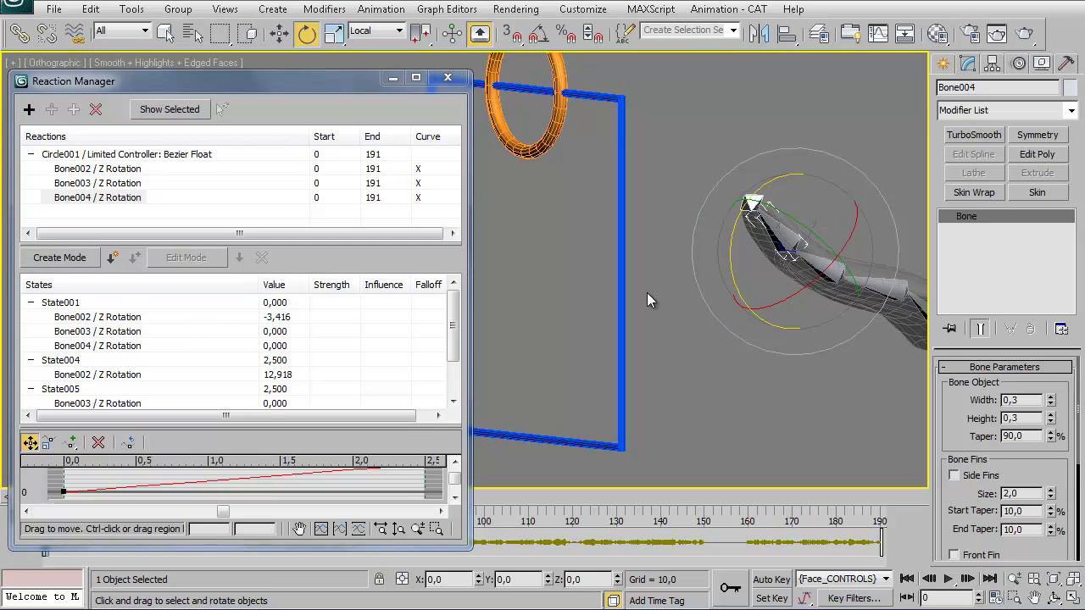
Slide Circle001 up and down to test the tongue reaction.
left_click(574, 123)
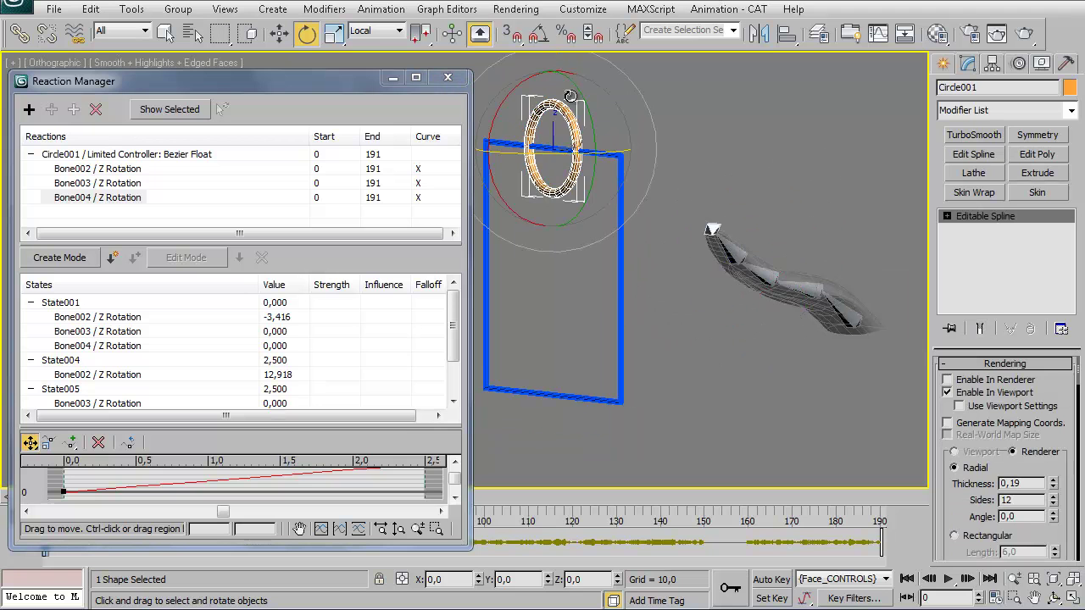
right_click(642, 129)
left_click(642, 152)
mouse_move(559, 83)
left_mouse_down()
mouse_move(580, 194)
mouse_move(589, 72)
mouse_move(568, 303)
mouse_move(552, 203)
mouse_move(541, 348)
left_mouse_up()
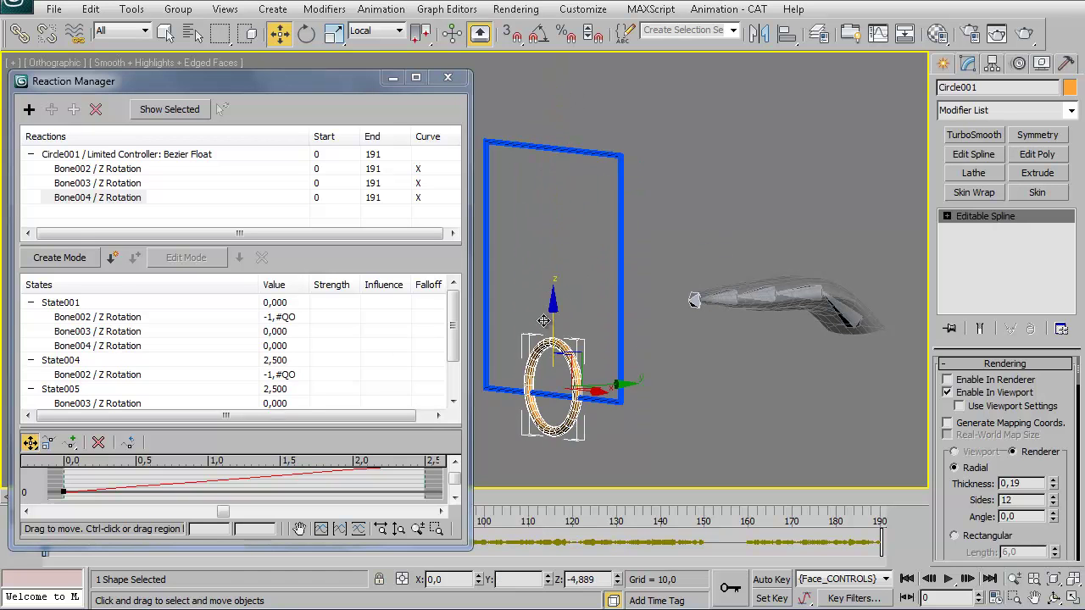
In Create Mode, rotate Bone002 on Z and store it as a new state.
left_click(56, 258)
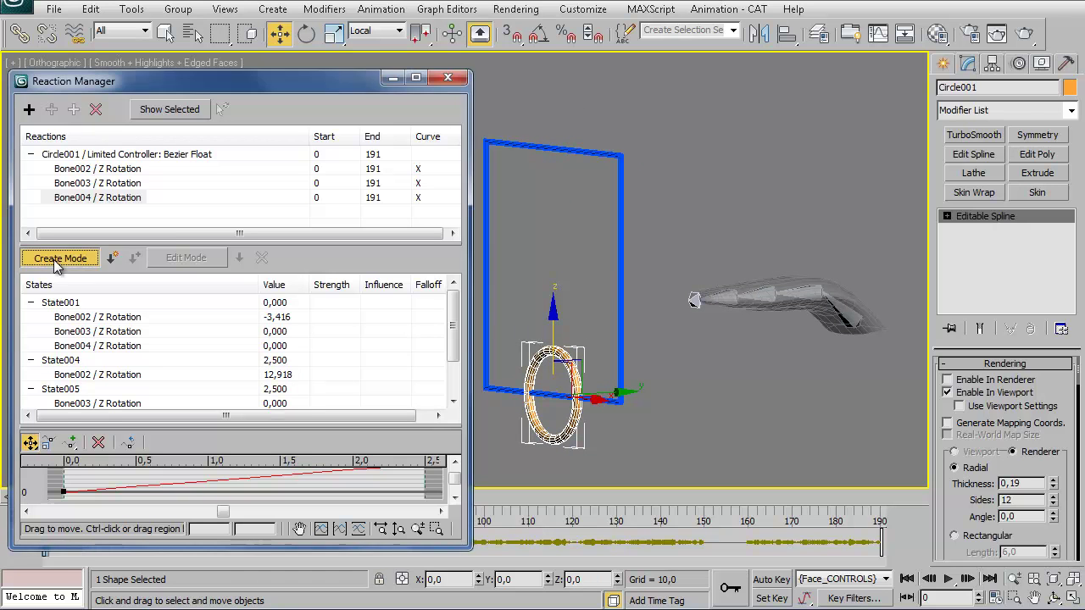
left_click(108, 169)
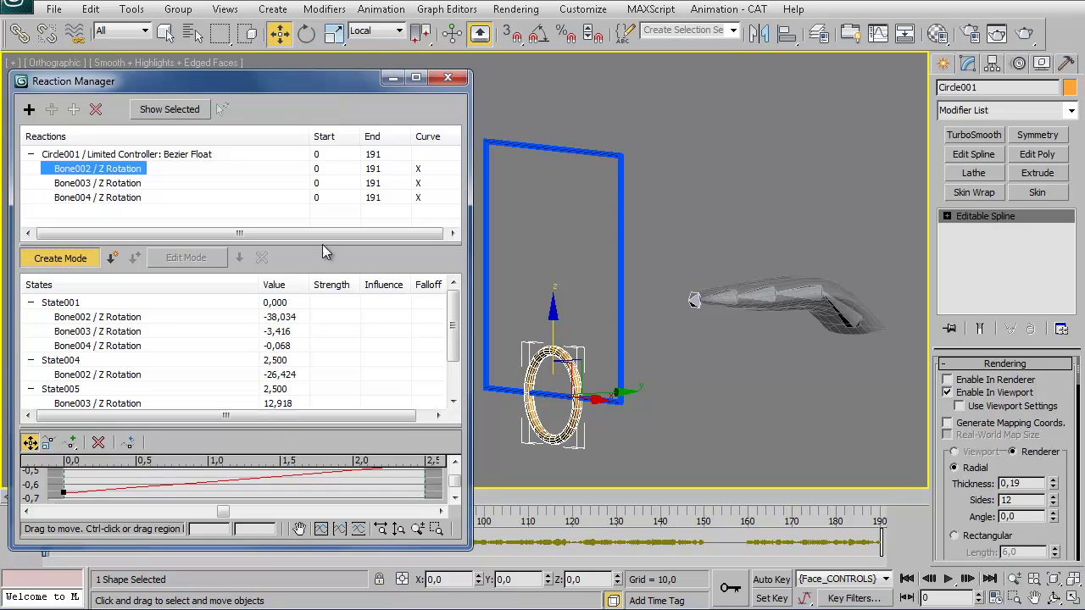
left_click(810, 295)
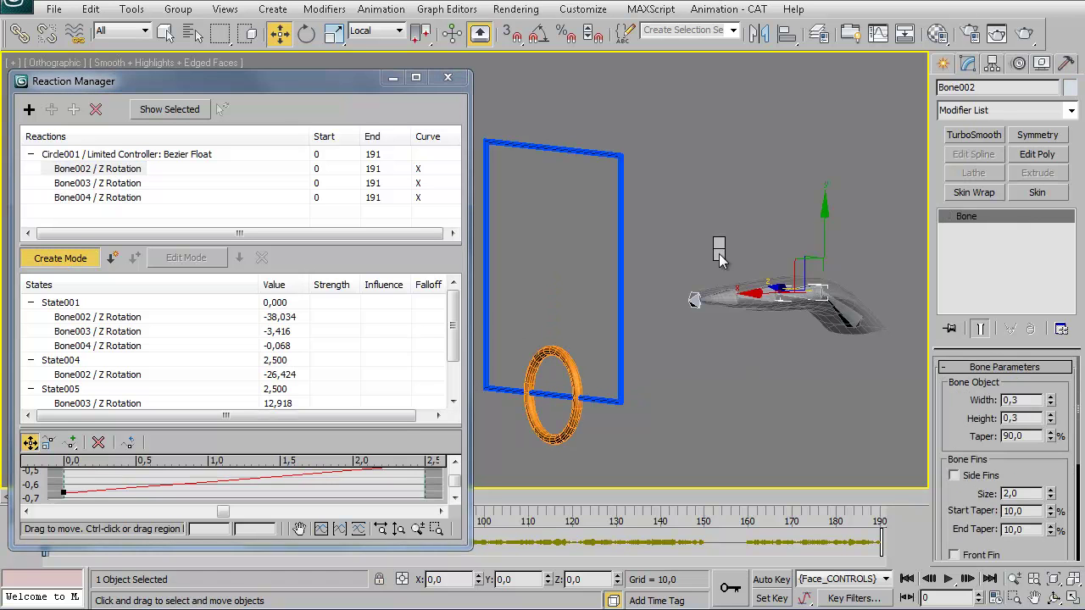
key("e")
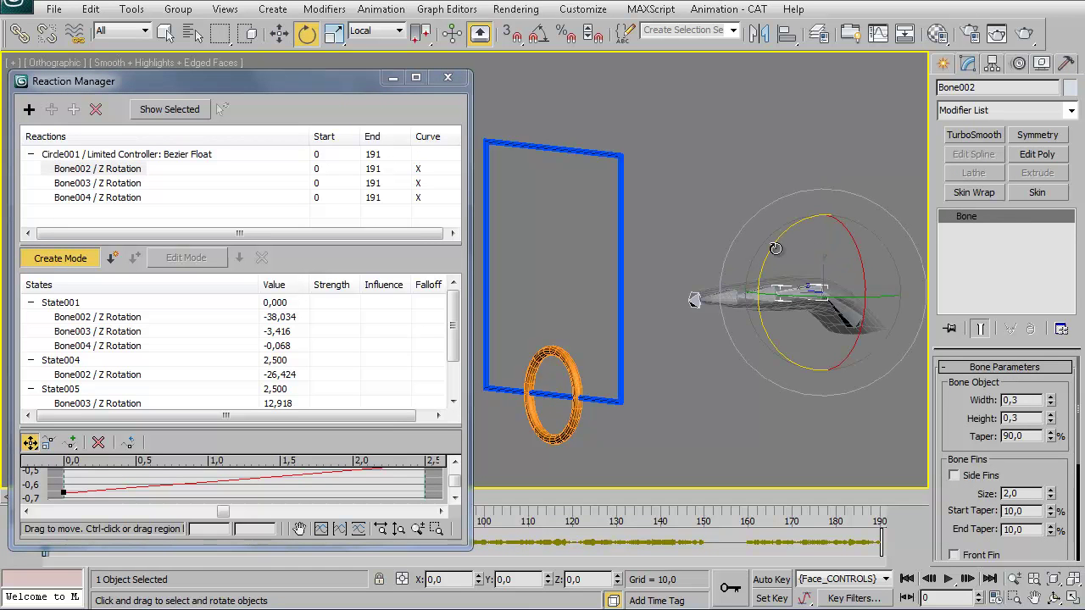
left_click_drag(775, 248, 752, 273)
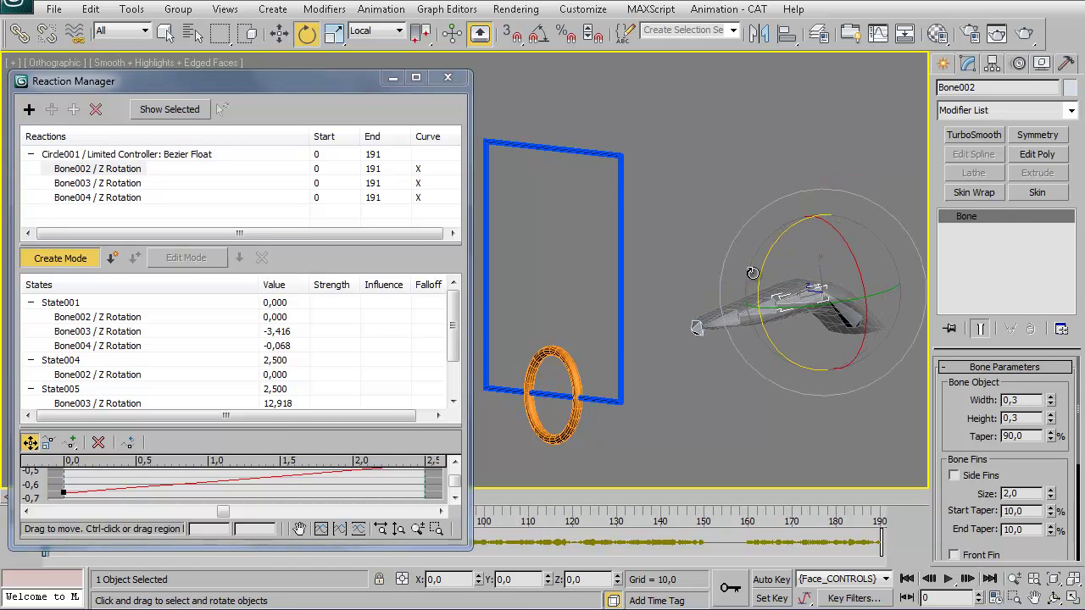
left_click(115, 260)
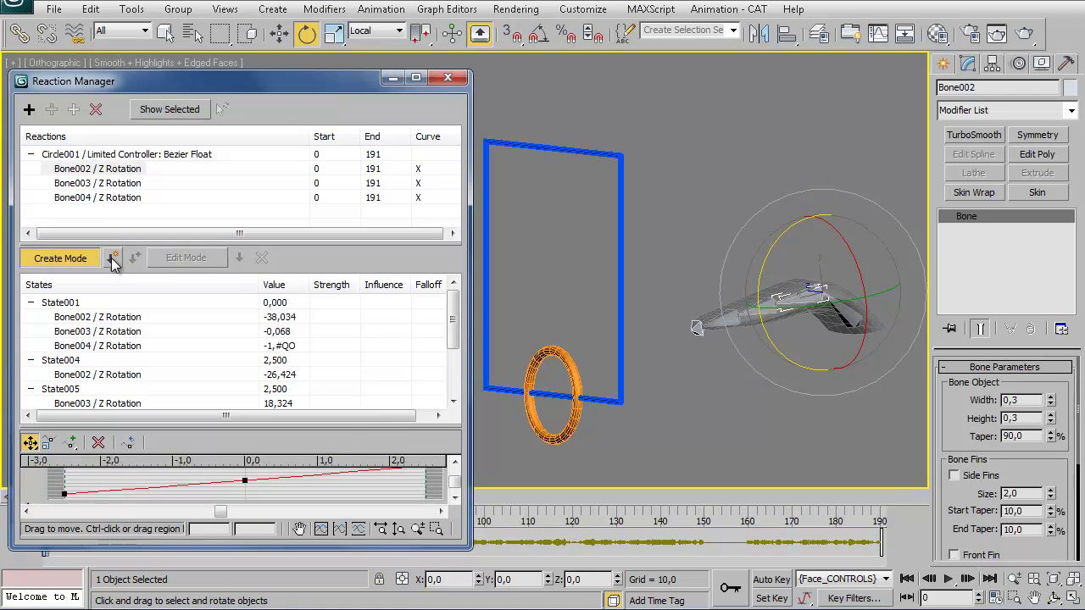
Rotate Bone003 on Z and store its rotation as a state.
left_click(119, 187)
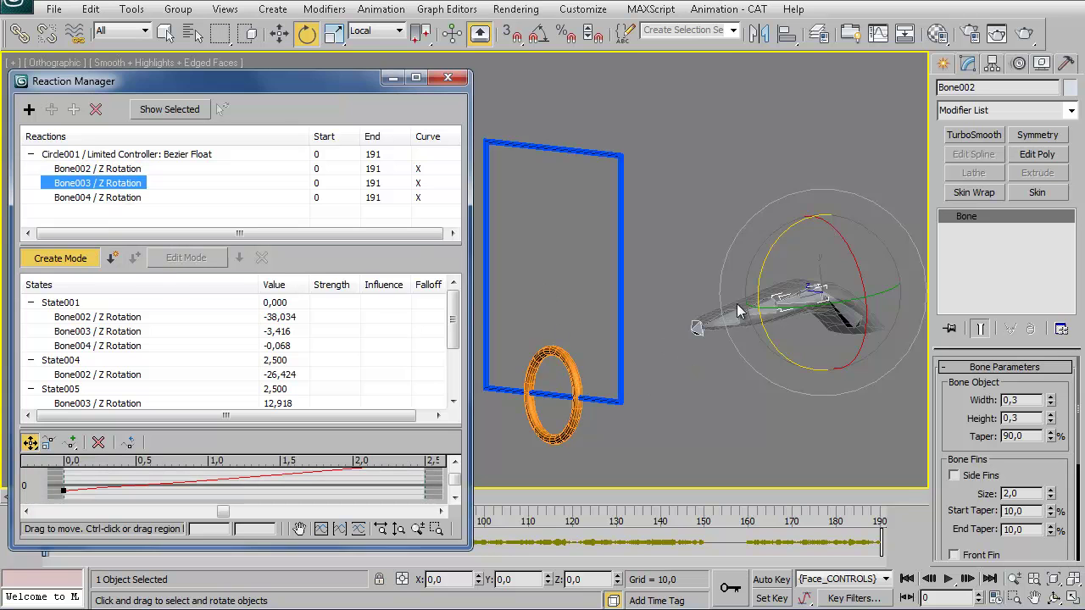
left_click(769, 312)
left_click(770, 312)
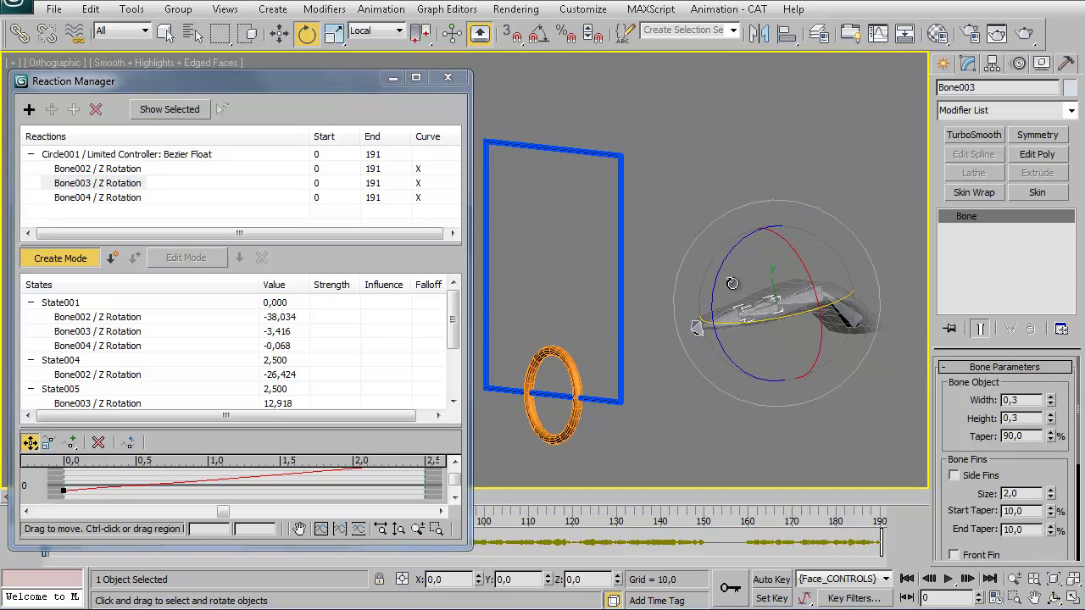
left_click_drag(732, 281, 718, 307)
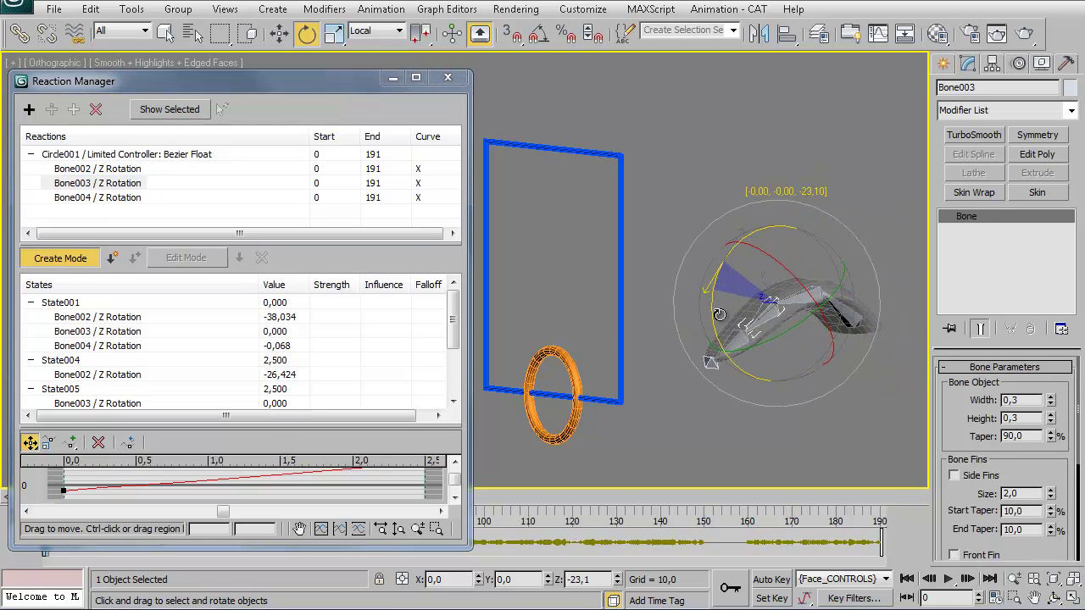
right_click(718, 306)
left_click(111, 270)
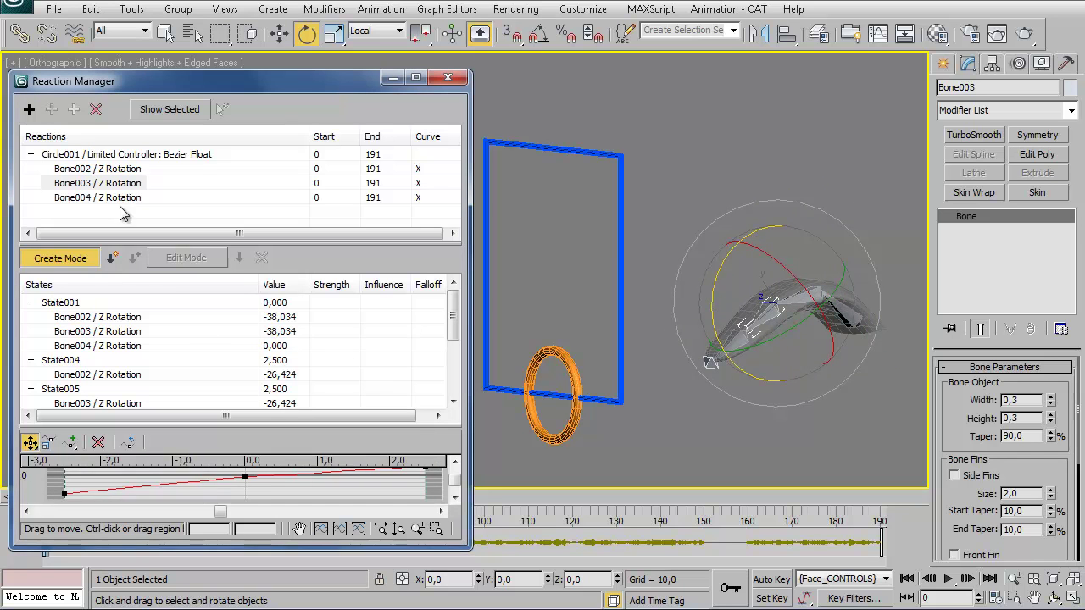
Rotate Bone004 on Z, store it as a state, and turn off Create Mode.
left_click(129, 198)
left_click(732, 343)
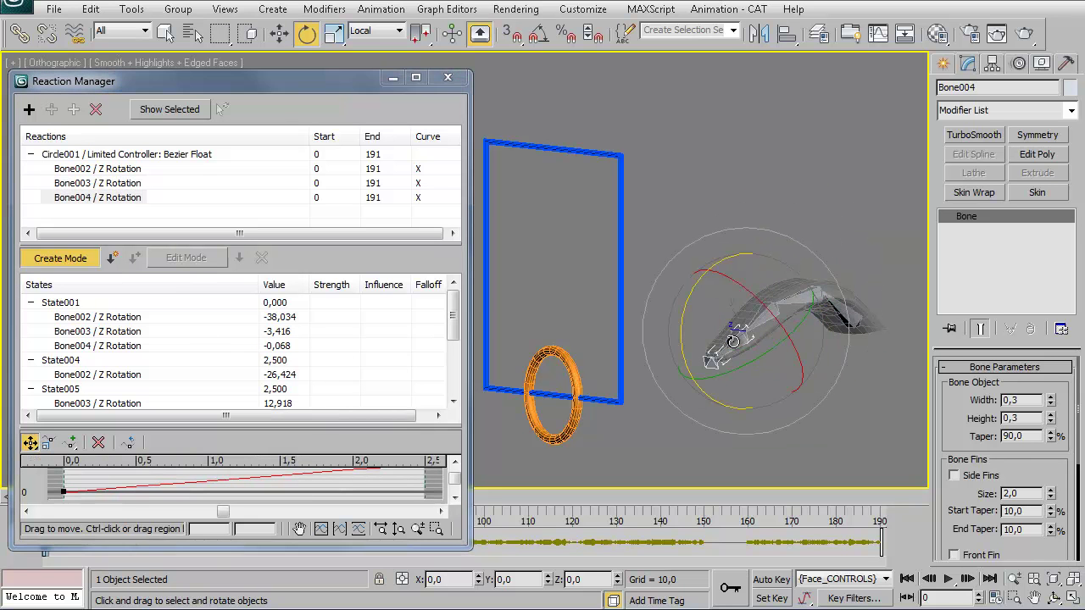
left_click_drag(692, 303, 692, 349)
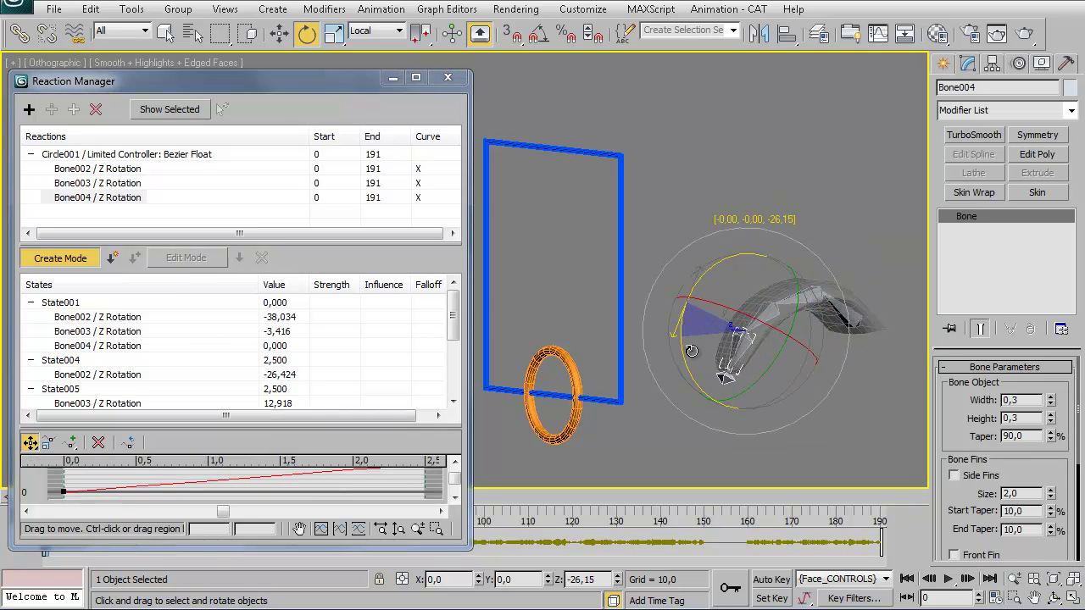
left_click(112, 259)
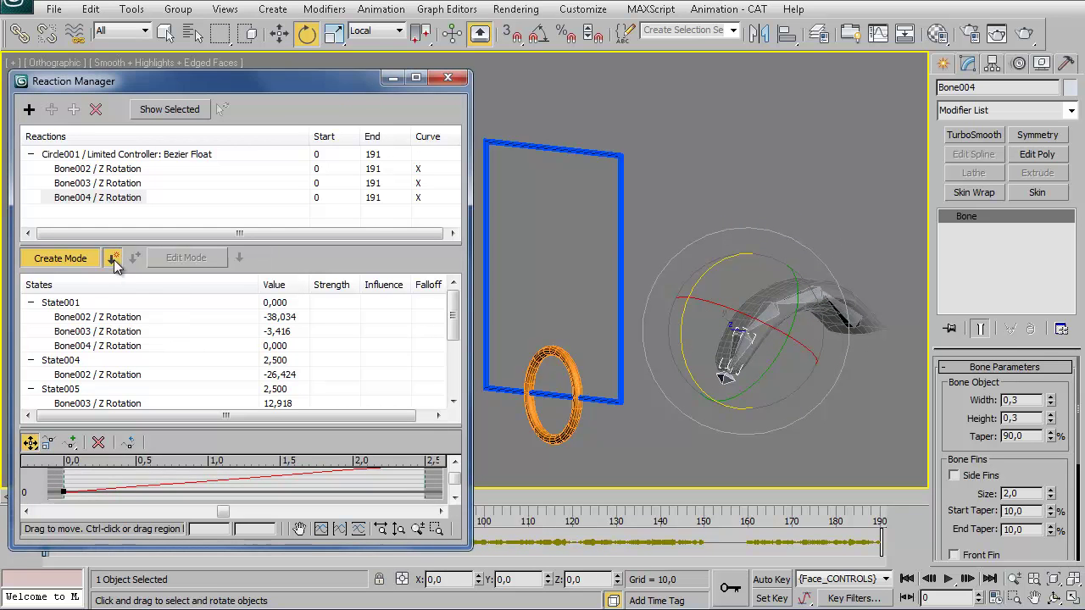
left_click(58, 259)
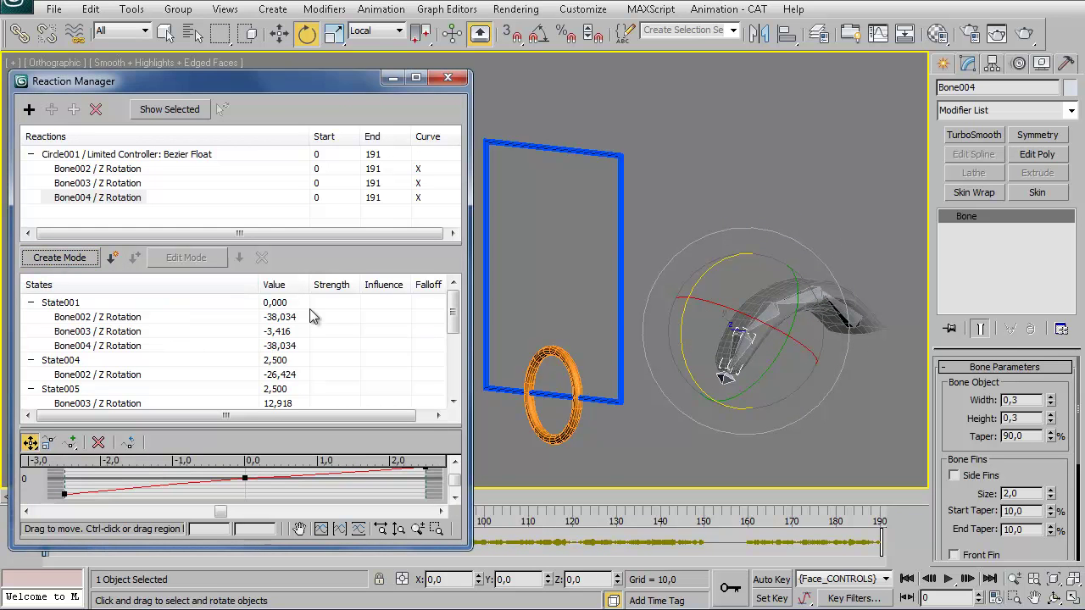
left_click(571, 363)
right_click(539, 304)
Slide Circle001 to test the tongue, then reset it to a zero transform.
left_click(547, 314)
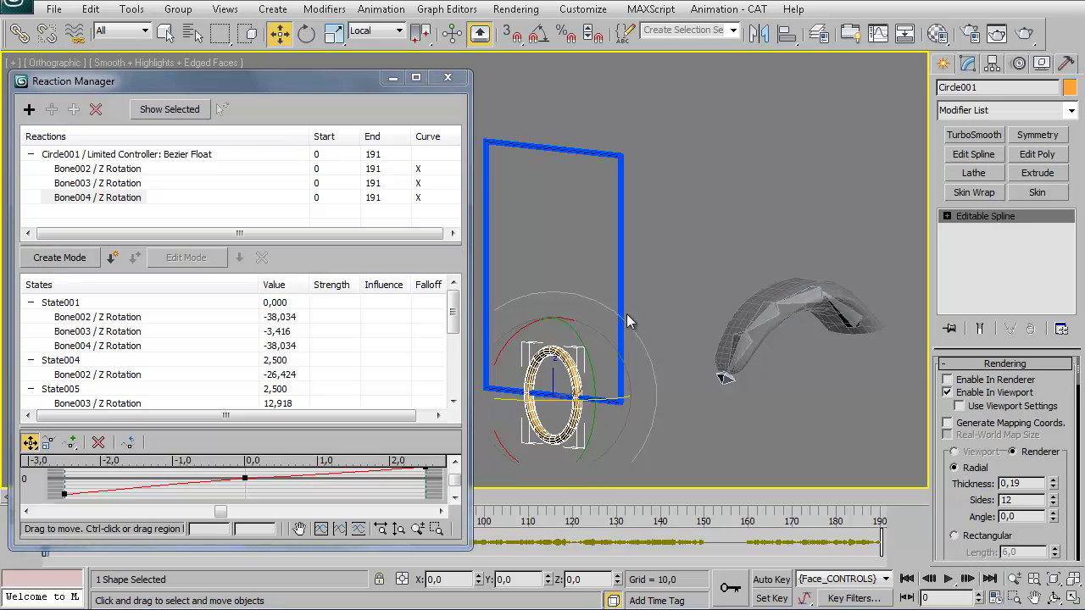
mouse_move(549, 328)
left_mouse_down()
mouse_move(591, 363)
mouse_move(651, 175)
mouse_move(642, 126)
mouse_move(630, 363)
mouse_move(673, 164)
mouse_move(664, 183)
left_mouse_up()
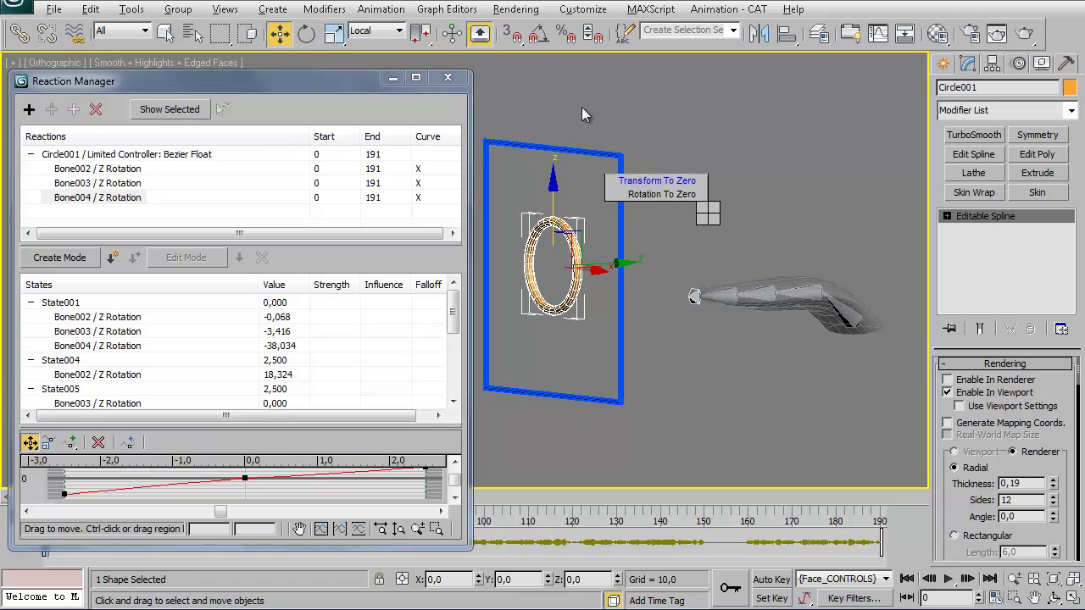
left_click(650, 182)
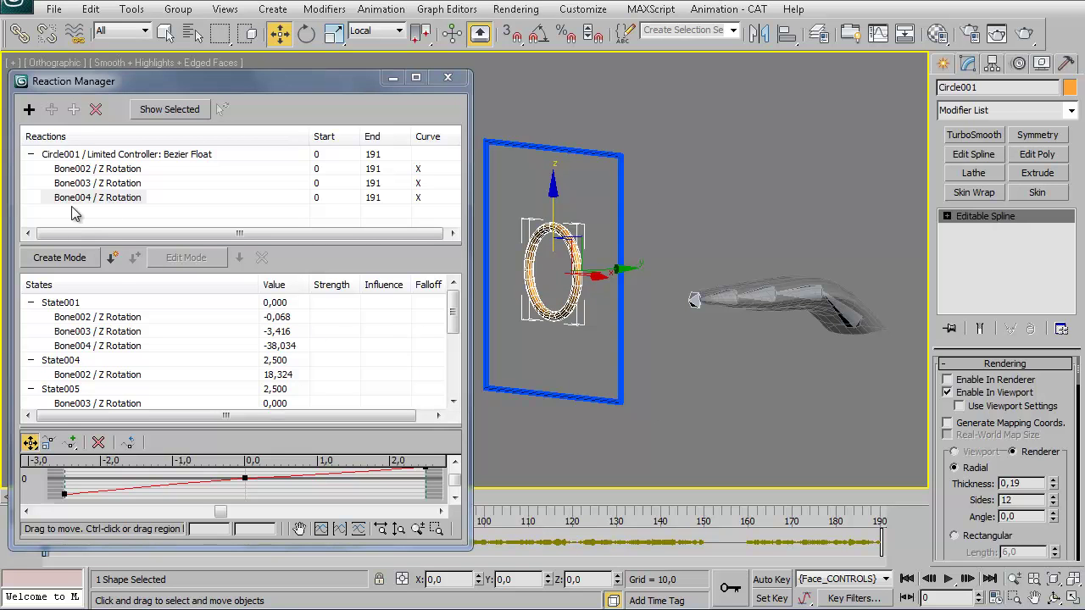
Add Circle001's X Position limited controller as a second reaction master.
left_click(29, 111)
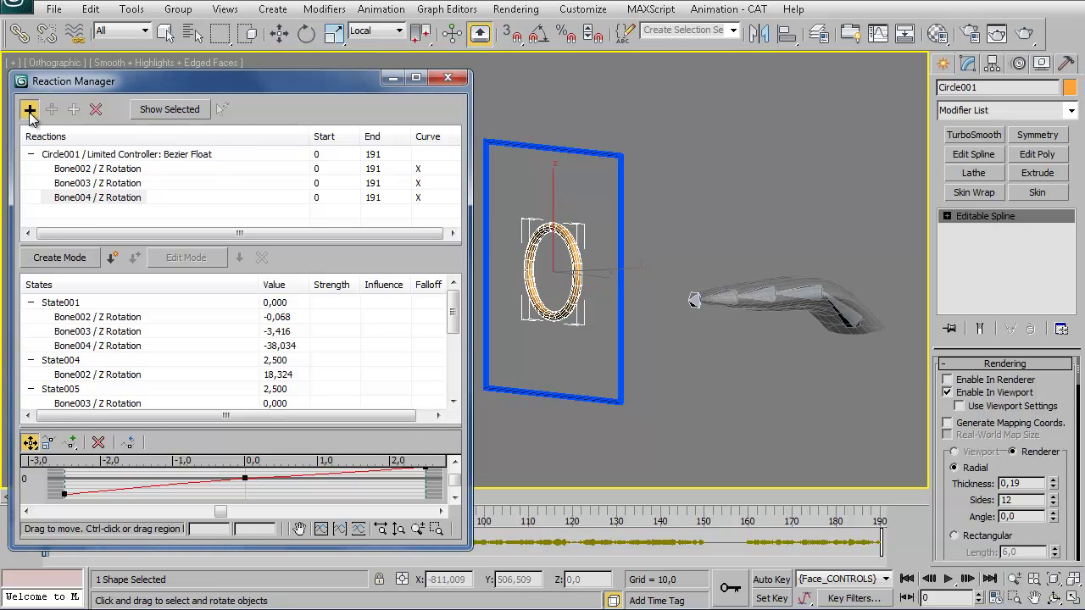
left_click(579, 273)
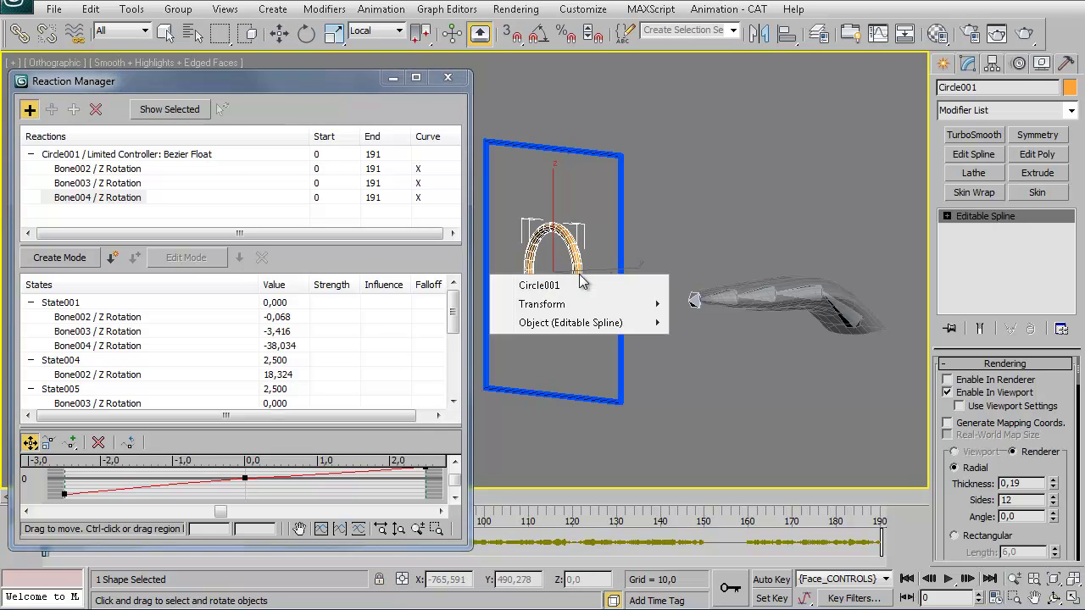
mouse_move(712, 304)
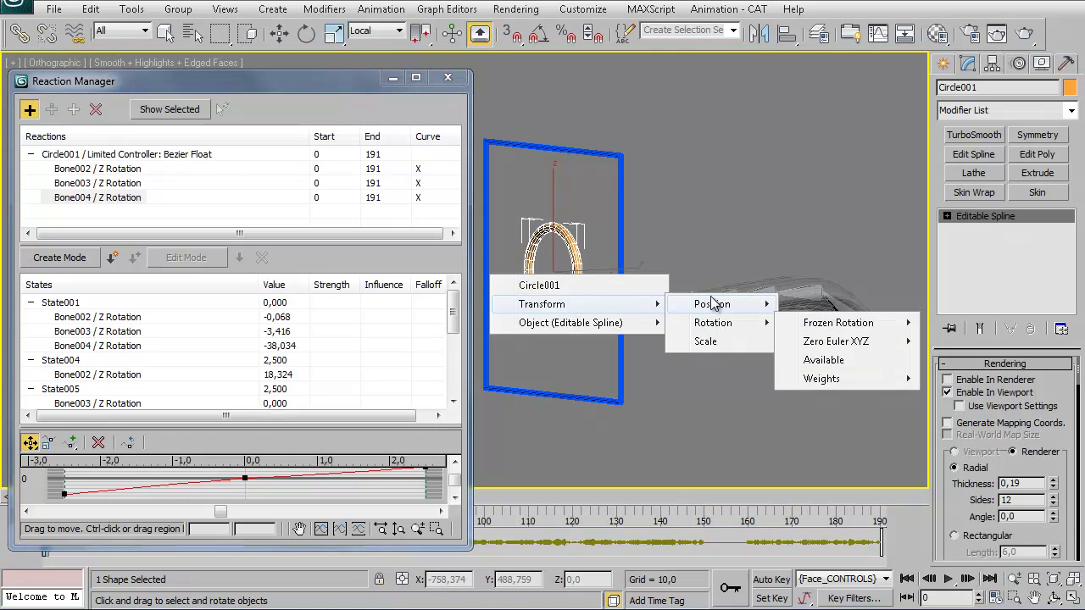
mouse_move(833, 323)
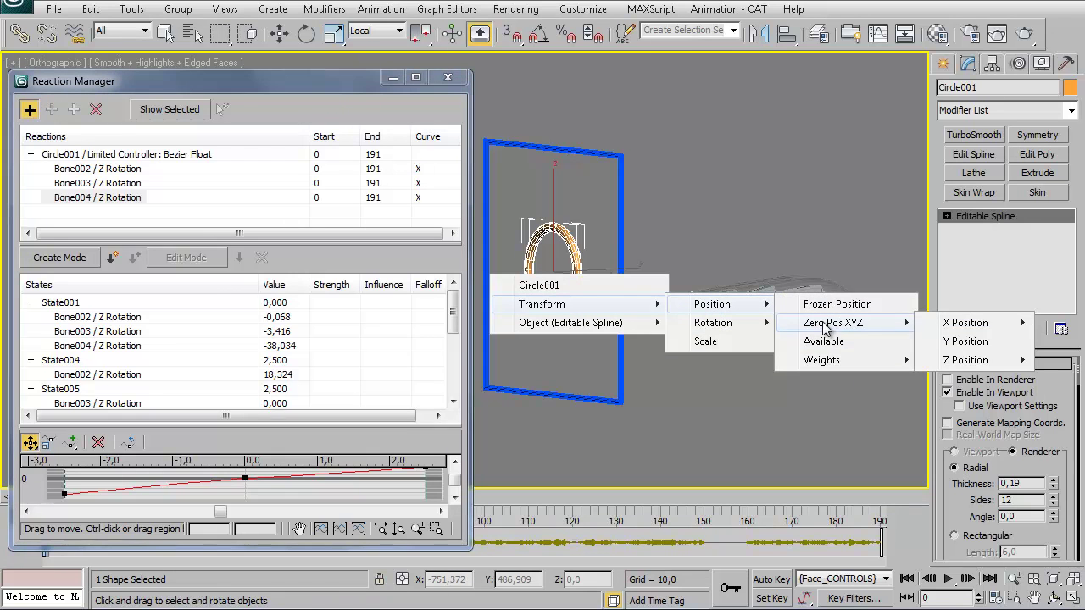
mouse_move(965, 323)
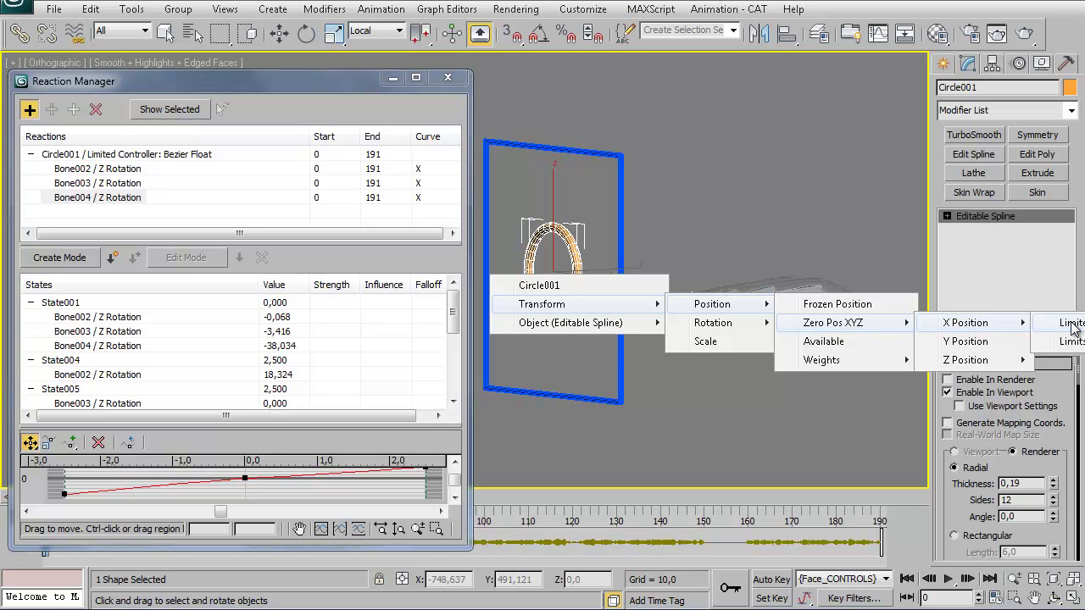
left_click(1072, 324)
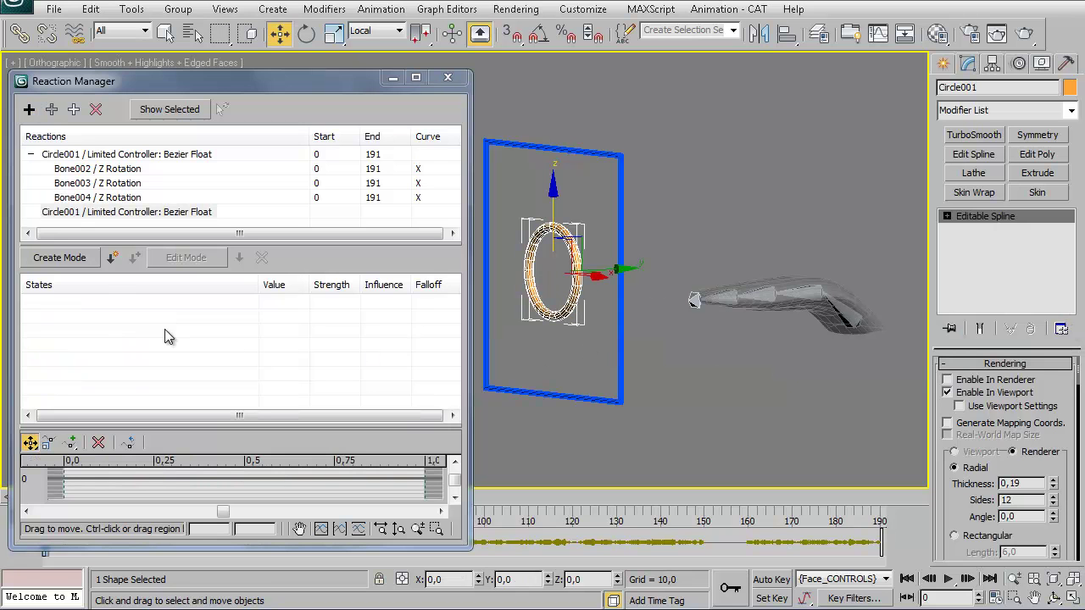
Add the Y Rotations of Bone002, Bone003 and Bone004 as slaves of the second reaction.
left_click(51, 109)
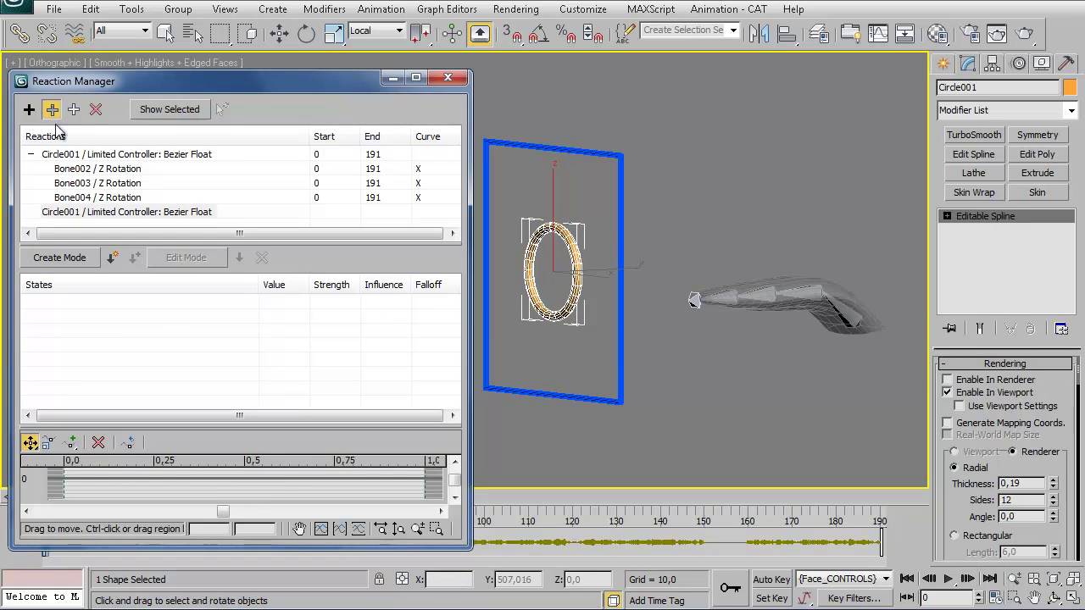
left_click(734, 294)
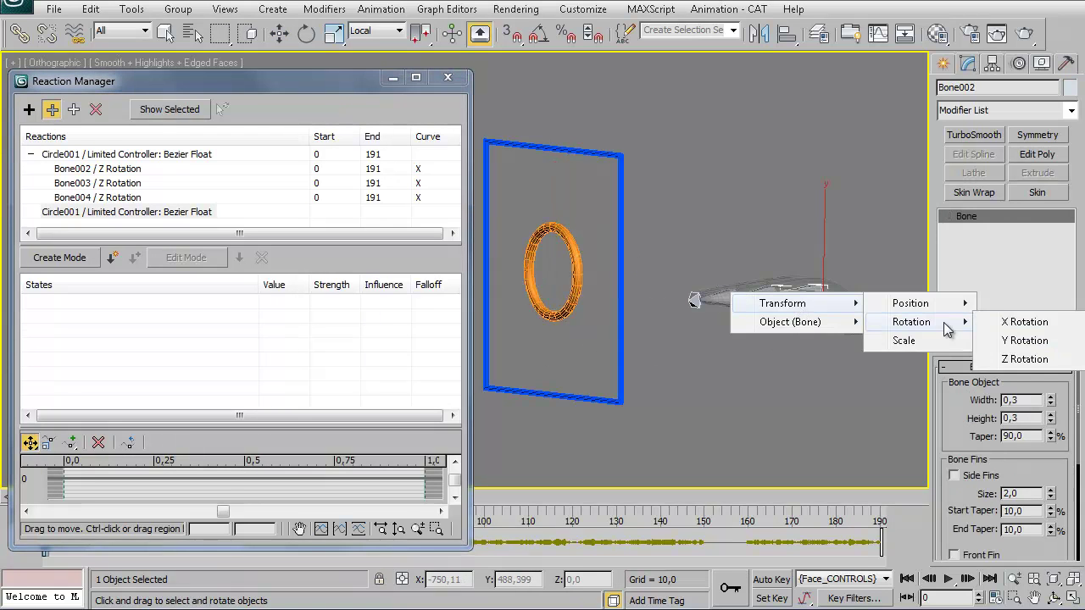
left_click(1016, 342)
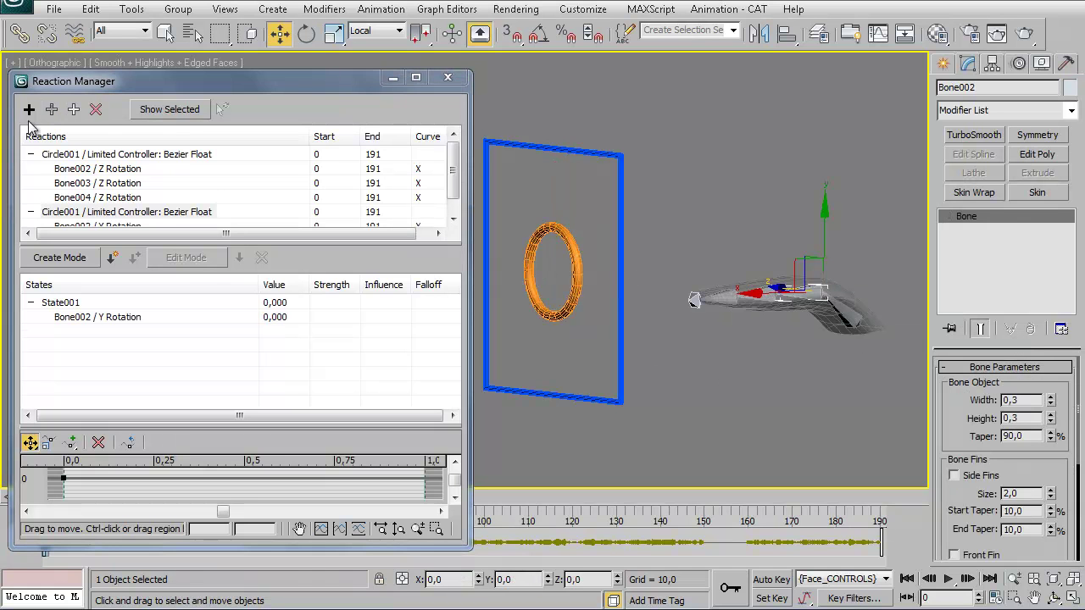
left_click(52, 109)
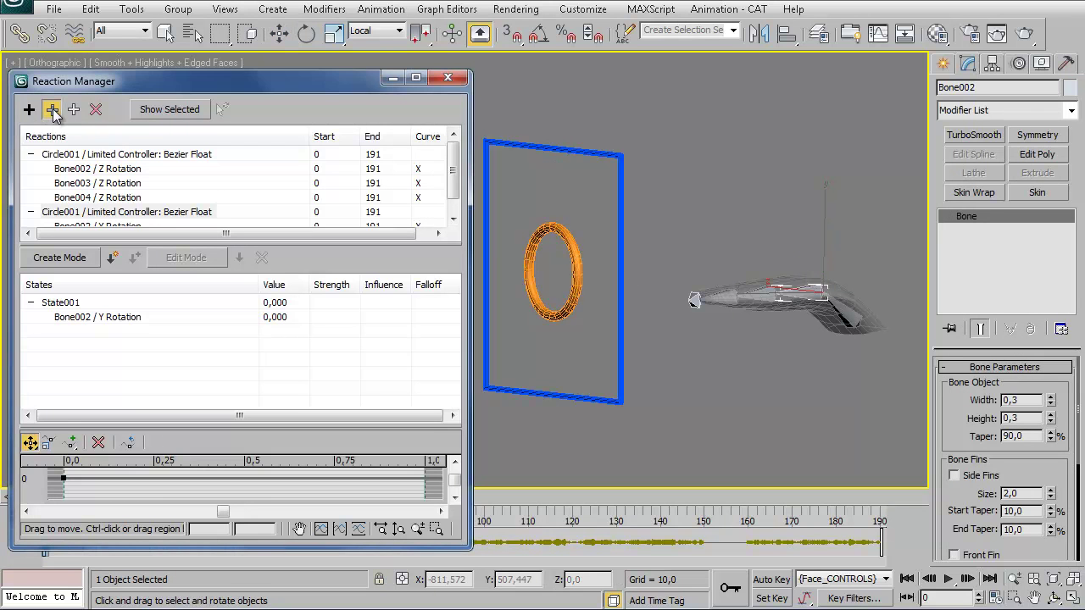
left_click(759, 298)
mouse_move(873, 329)
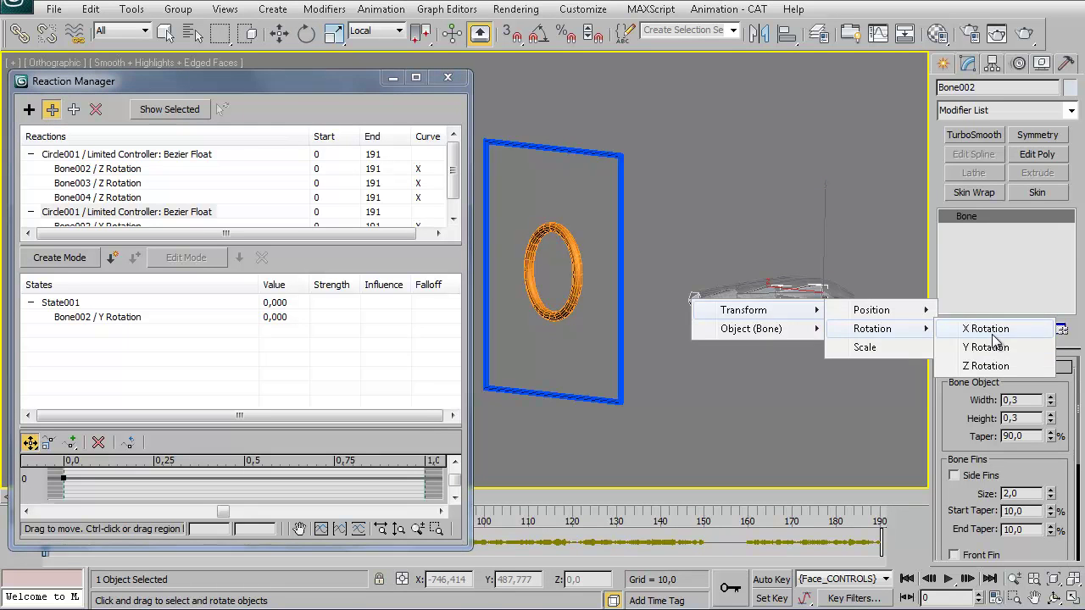
left_click(987, 347)
left_click(52, 109)
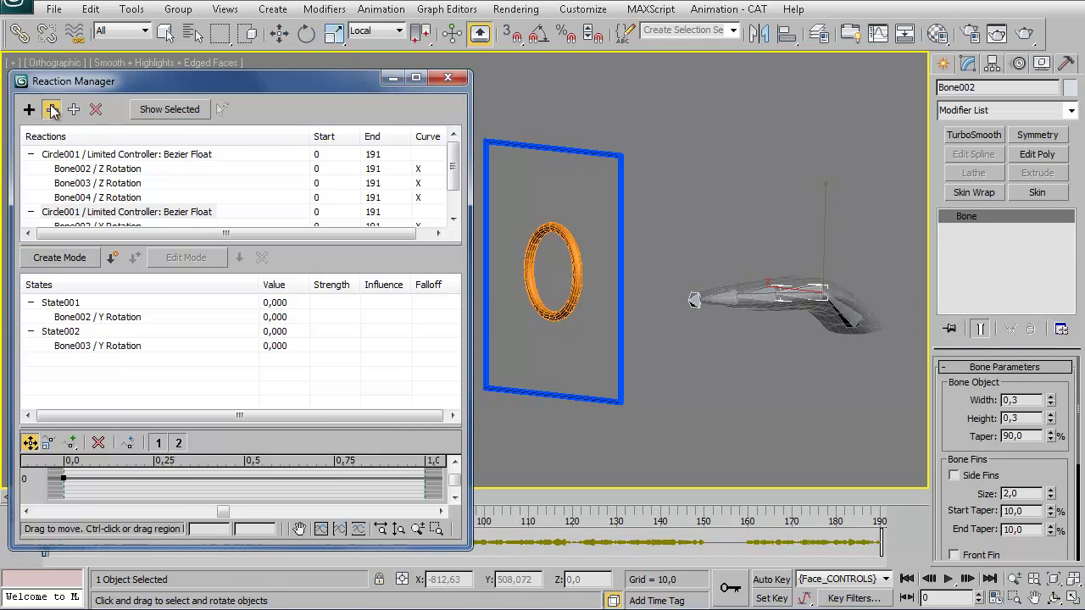
left_click(725, 300)
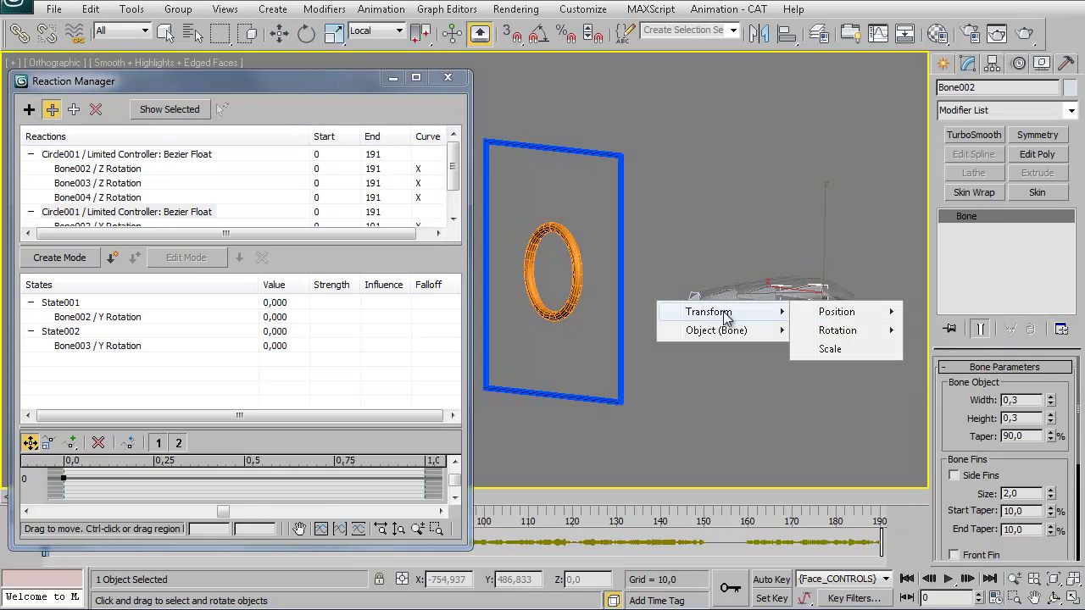
left_click(953, 350)
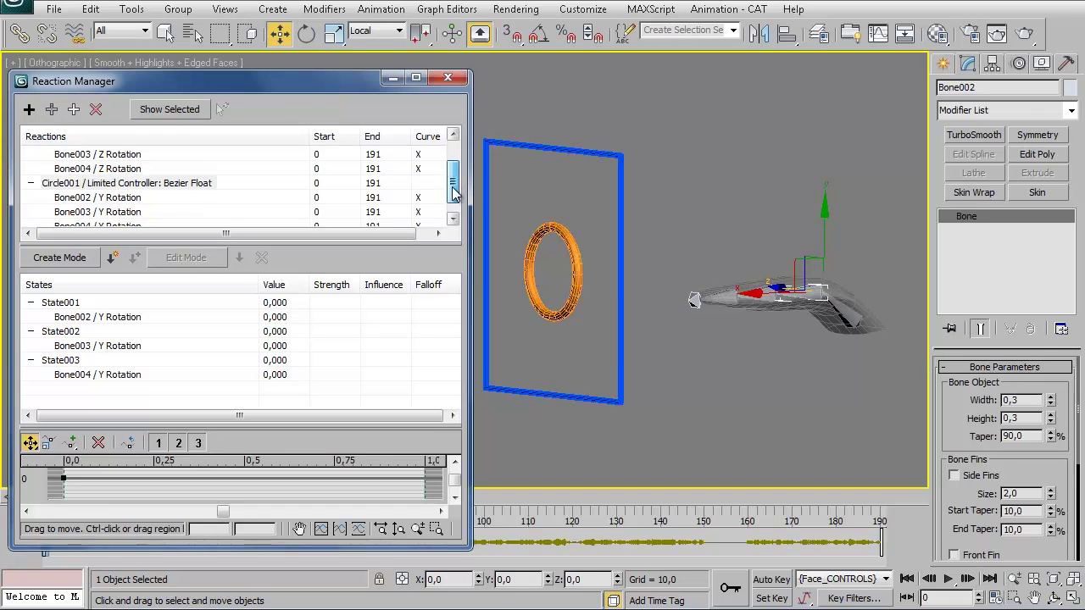
Append all three bone Y rotations to State001 of the second Circle001 reaction.
scroll(459, 189, "down", 1)
left_click(169, 169)
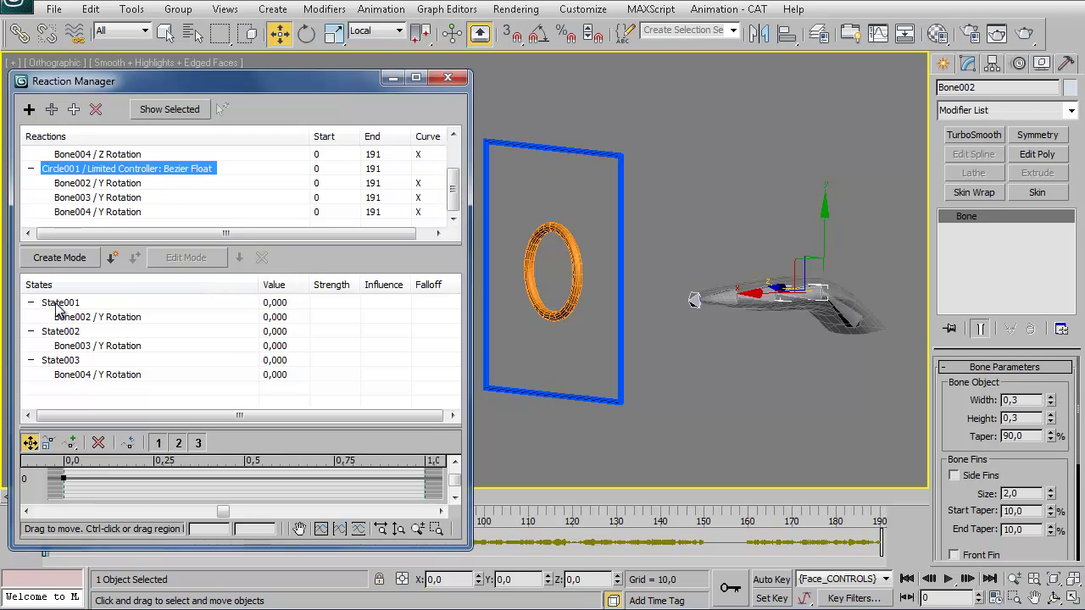
left_click(59, 302)
left_click(134, 258)
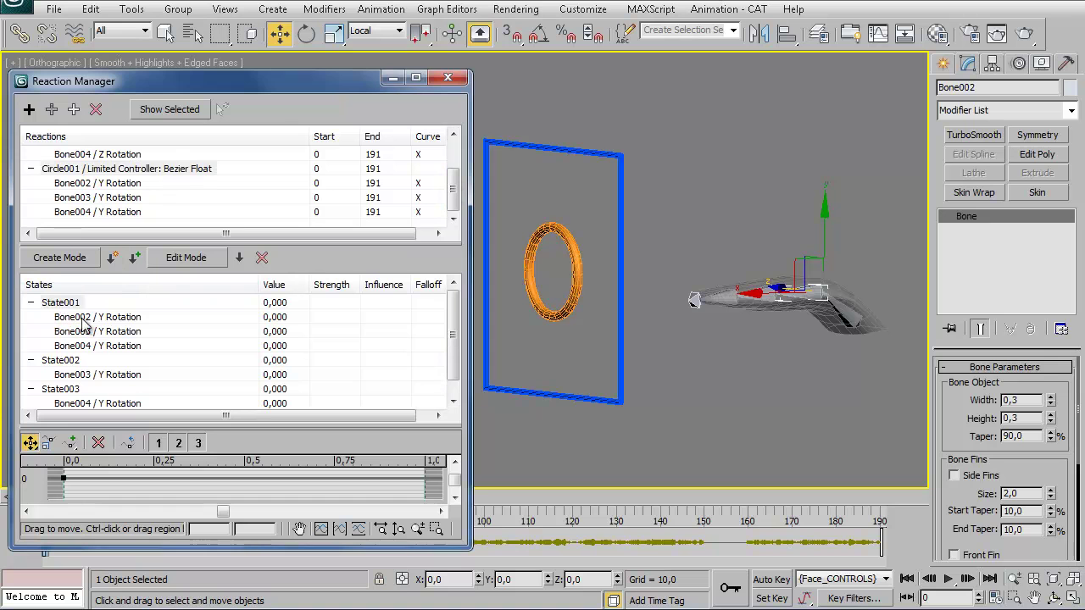
Delete State002 and State003, then enable Create Mode with Circle001 selected.
left_click(70, 362)
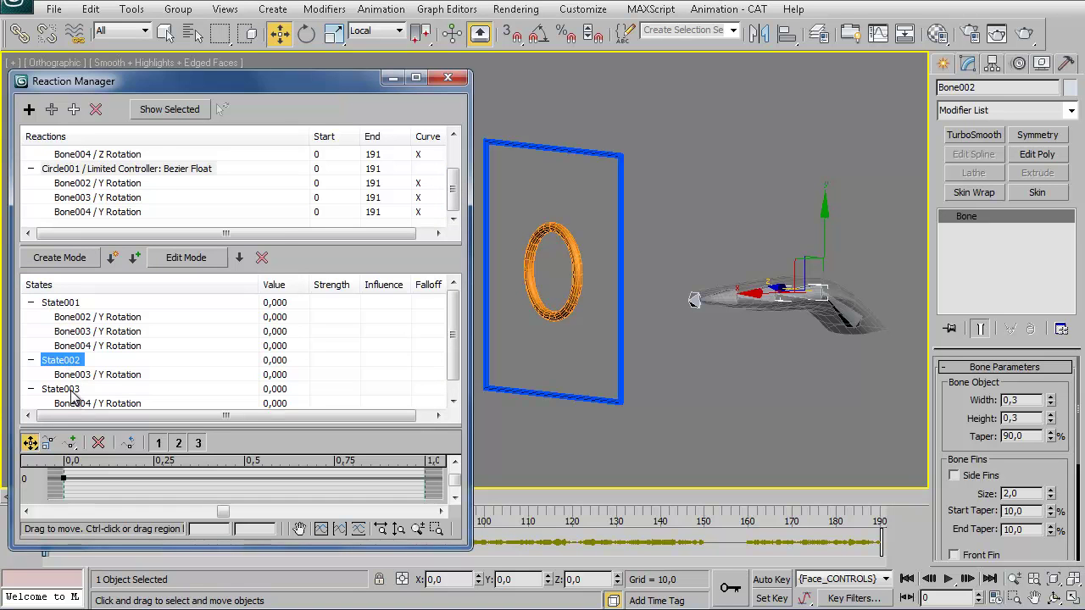
left_click(72, 391, "ctrl")
left_click(261, 259)
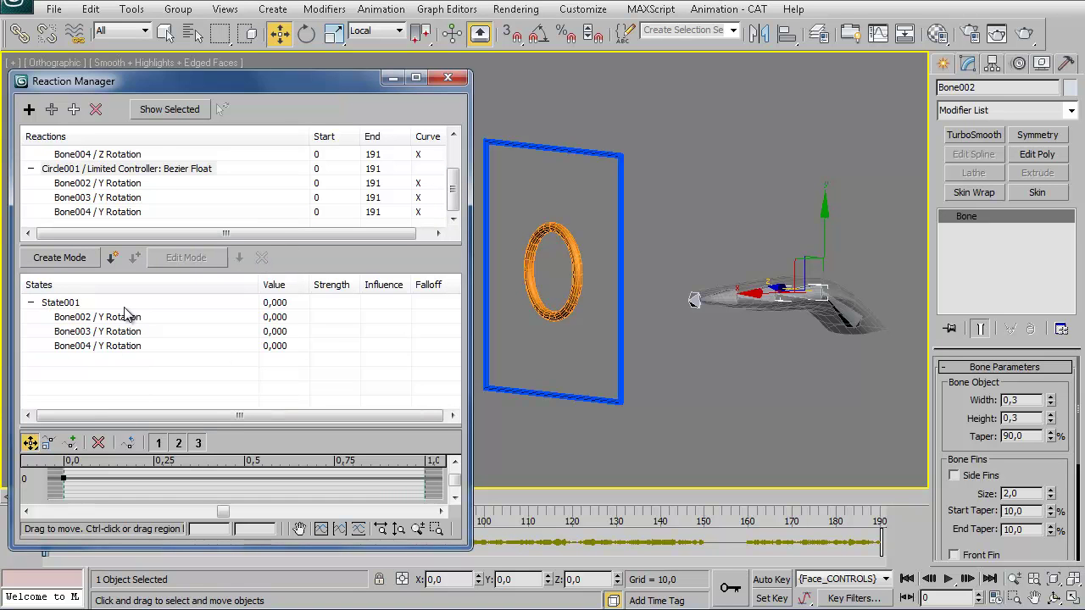
left_click(61, 258)
left_click(570, 259)
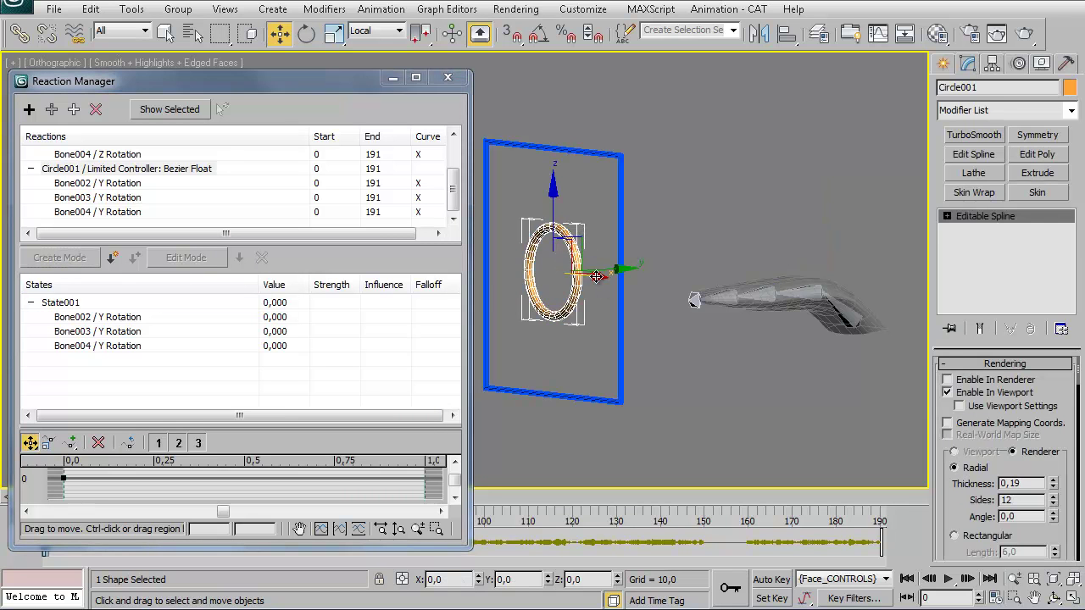
Start a new reaction state and record a Y rotation for Bone002.
left_click(119, 183)
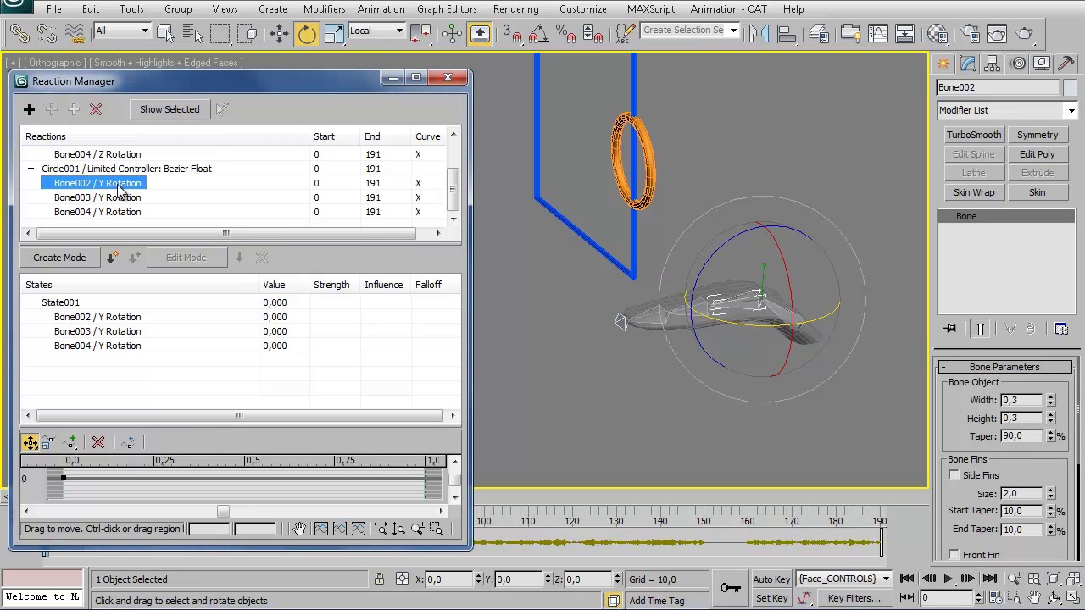
left_click(61, 302)
left_click(72, 263)
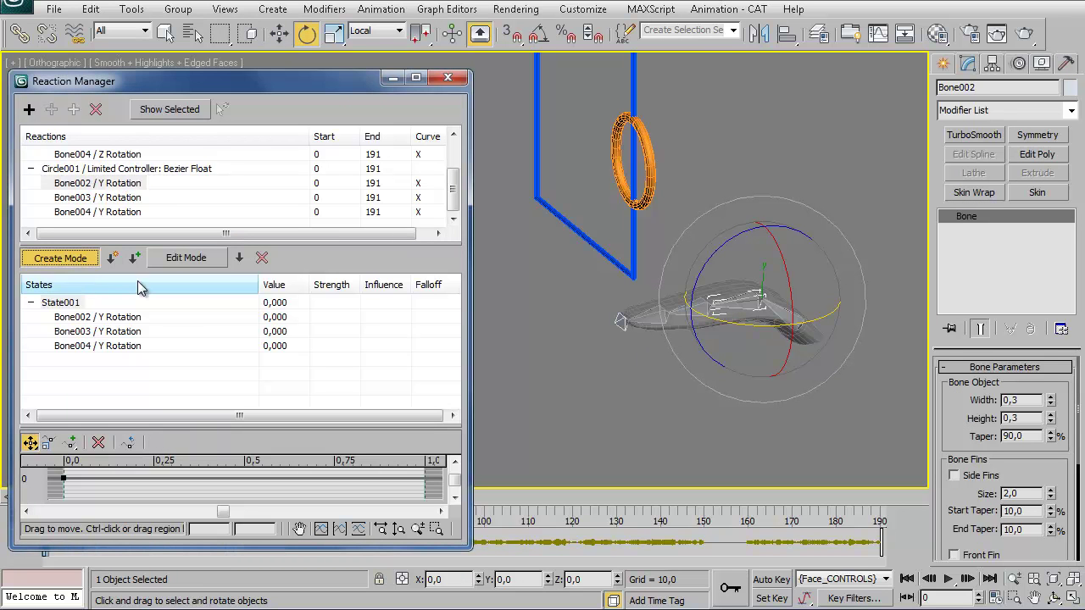
left_click(122, 183)
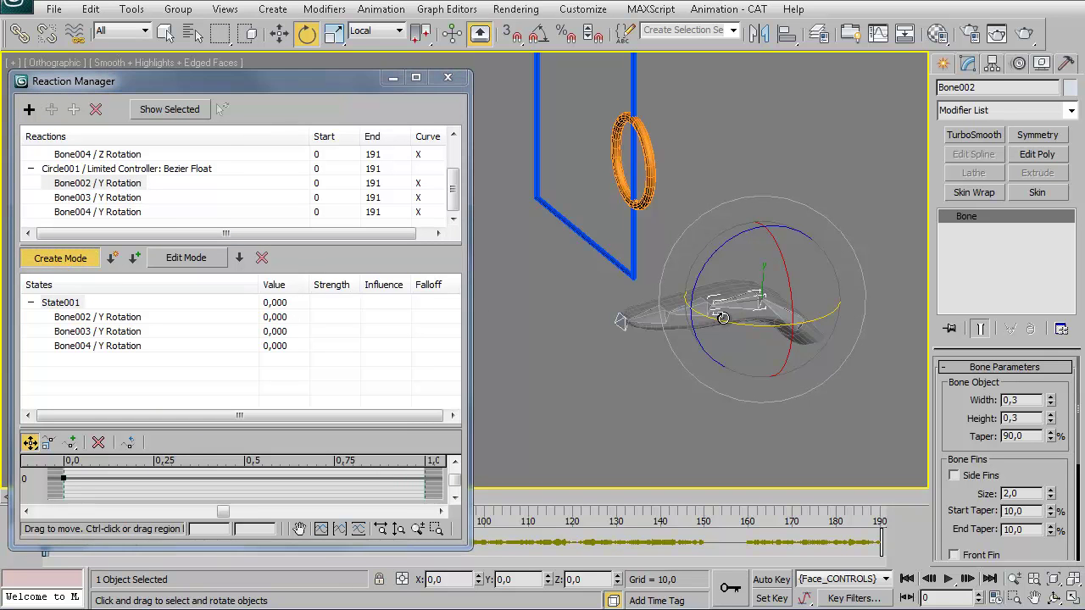
mouse_move(722, 317)
left_mouse_down()
mouse_move(749, 322)
mouse_move(727, 328)
mouse_move(742, 328)
left_mouse_up()
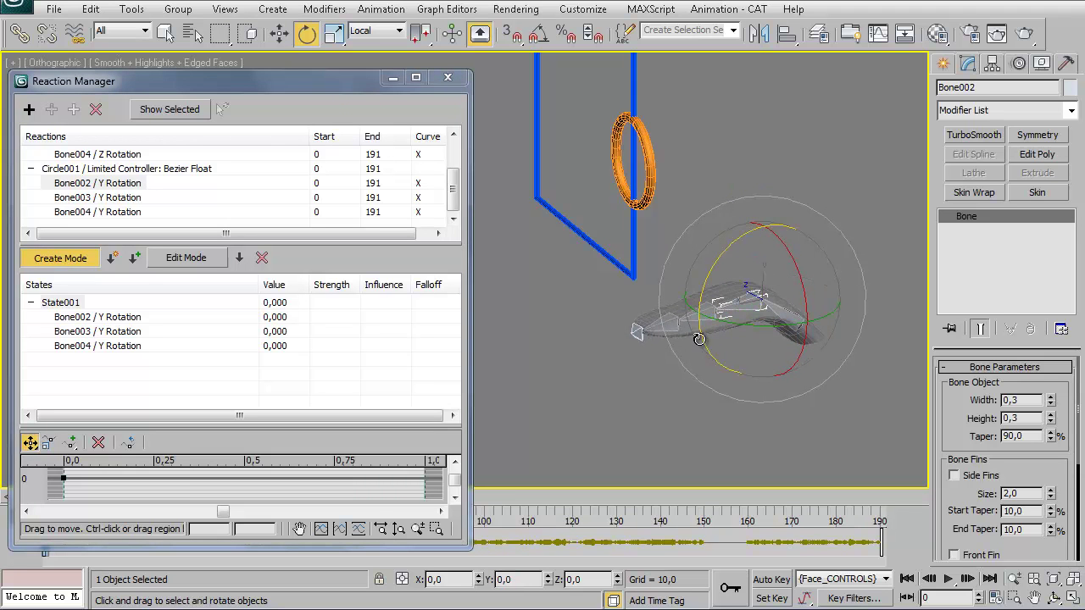
left_click(113, 258)
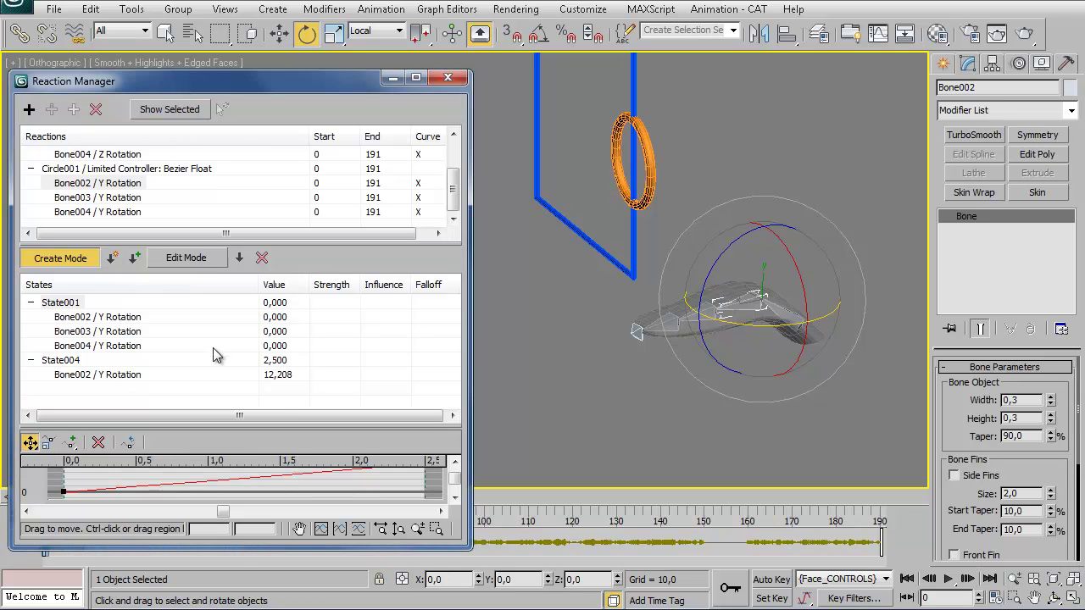
Rotate Bone003 and Bone004 about Y (Bone004 to about 24.6) and record each in the state.
left_click(704, 326)
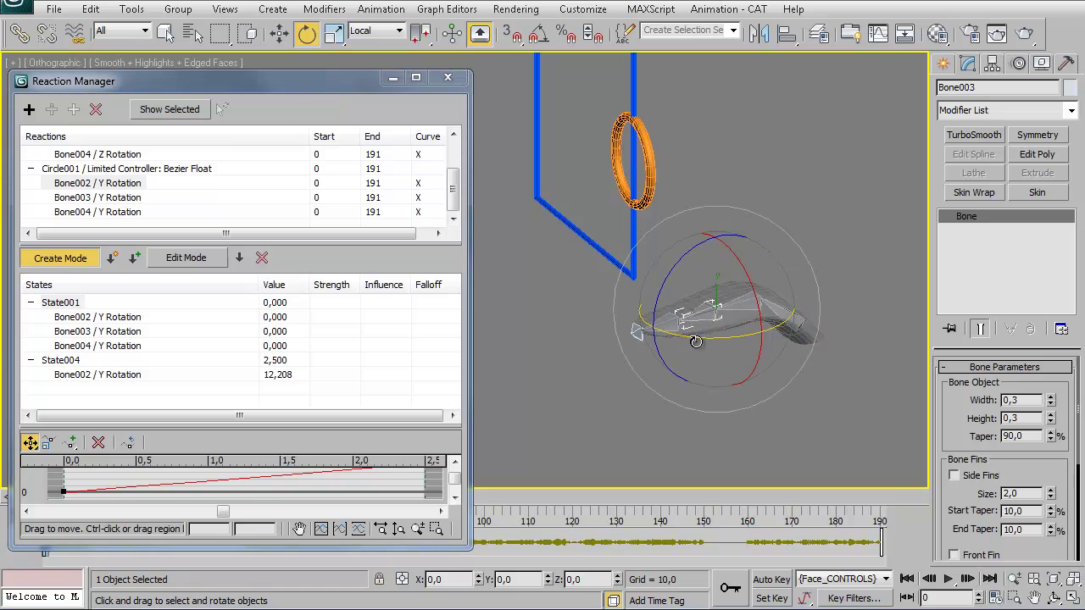
left_click(134, 199)
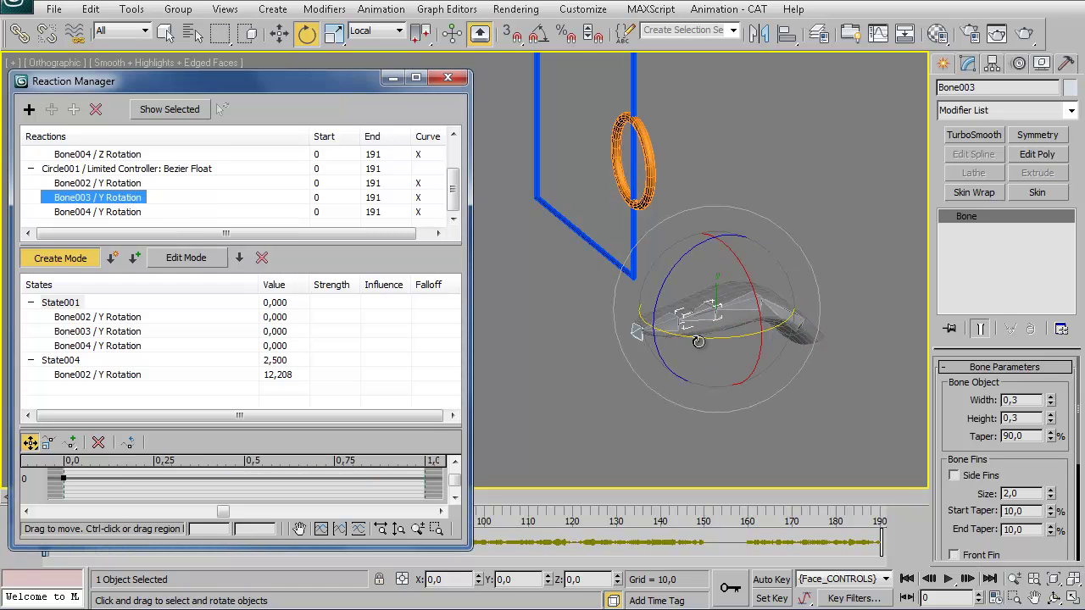
left_click_drag(698, 341, 722, 340)
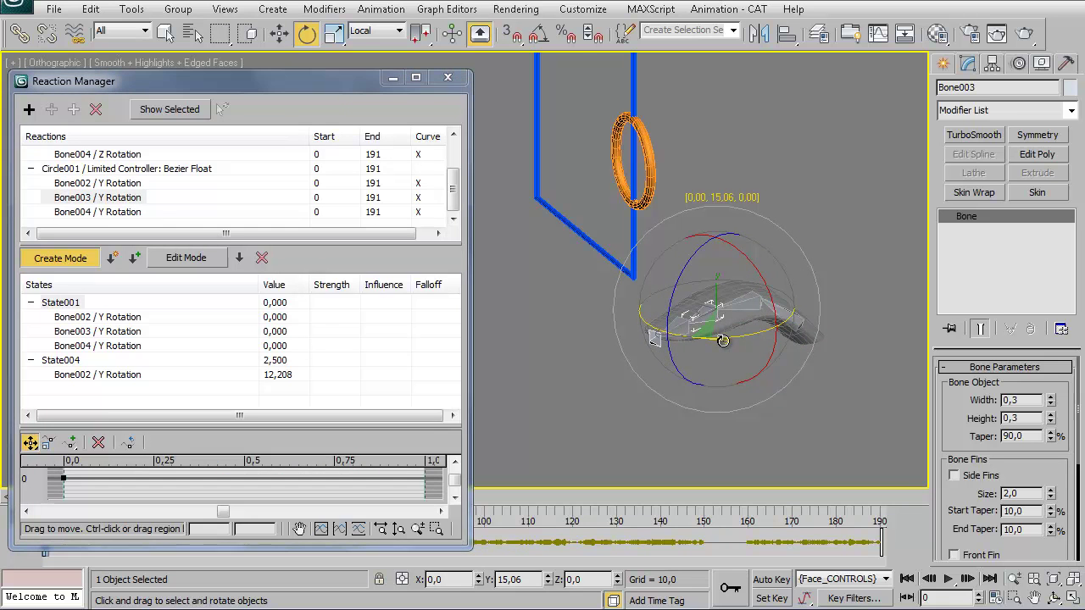
left_click(114, 258)
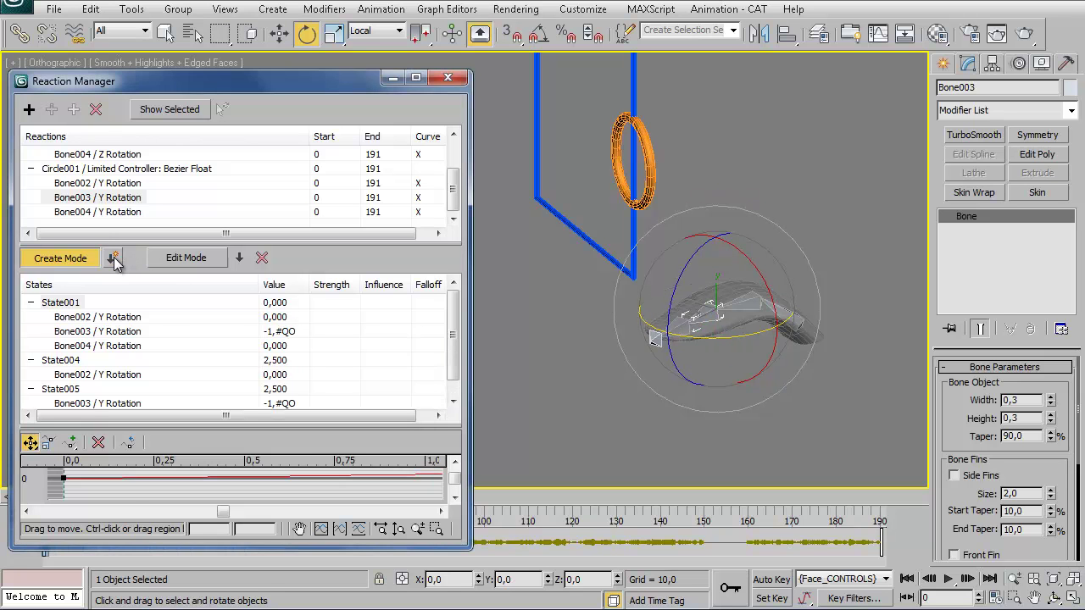
left_click(108, 212)
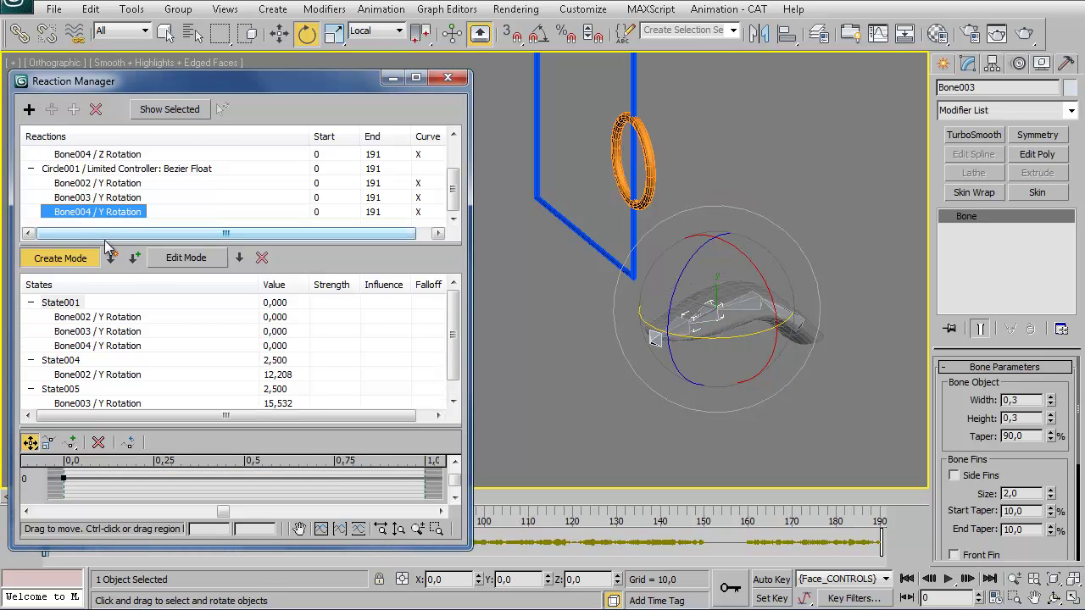
left_click(681, 340)
left_click_drag(684, 356, 725, 351)
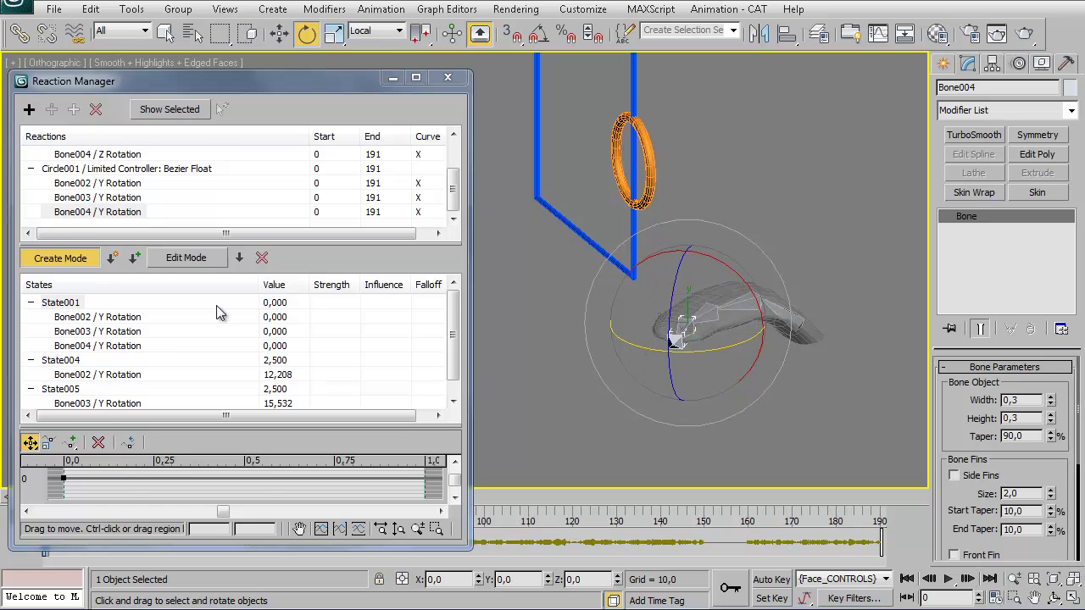
left_click(115, 259)
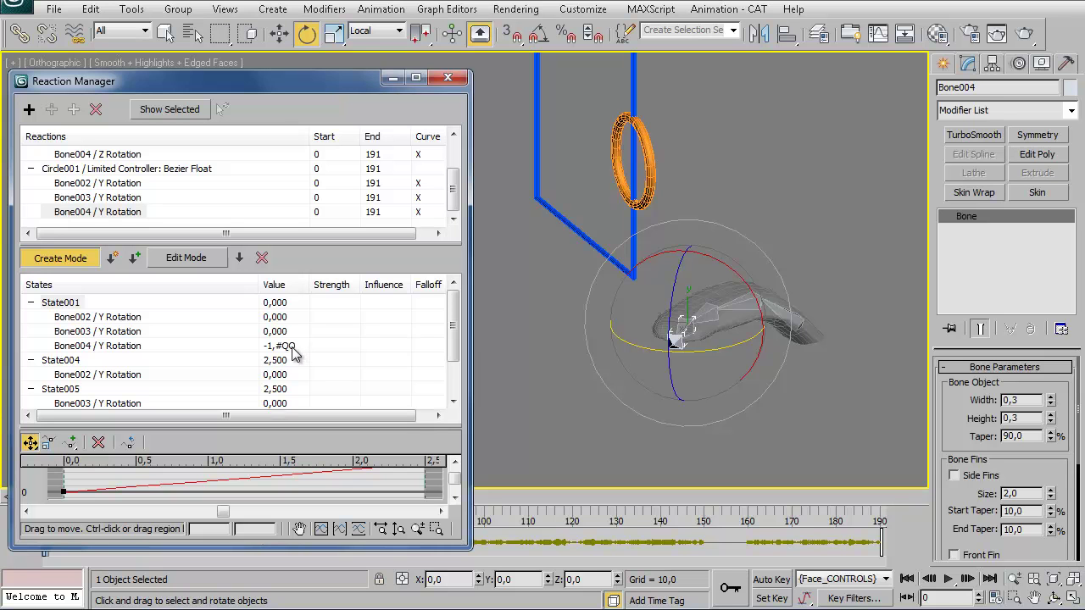
Exit state creation and move the ring control to test the tongue bend.
right_click(574, 204)
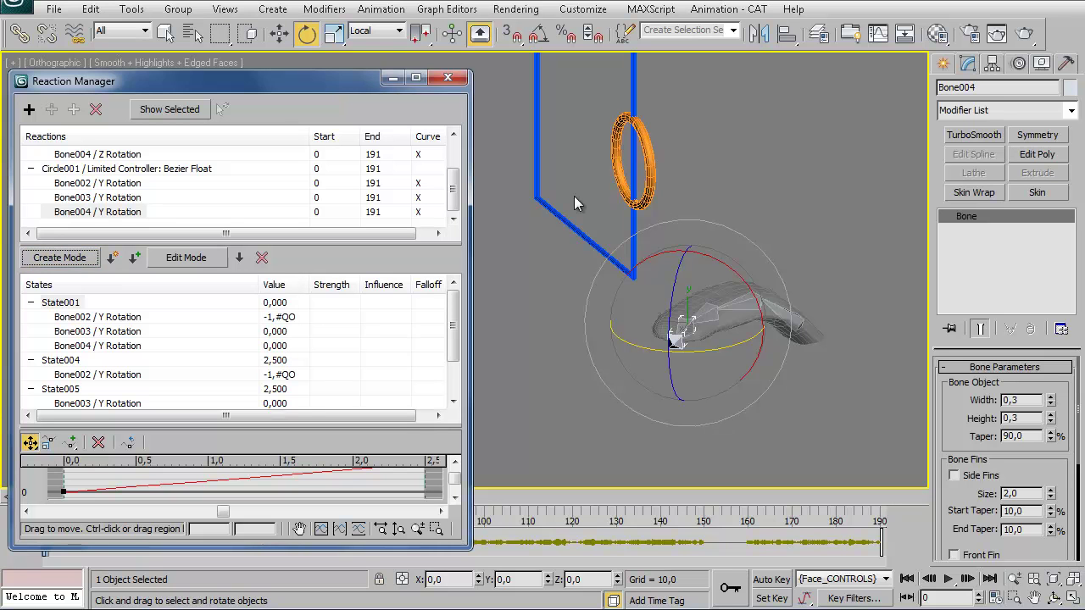
left_click(647, 180)
right_click(725, 194)
left_click(750, 202)
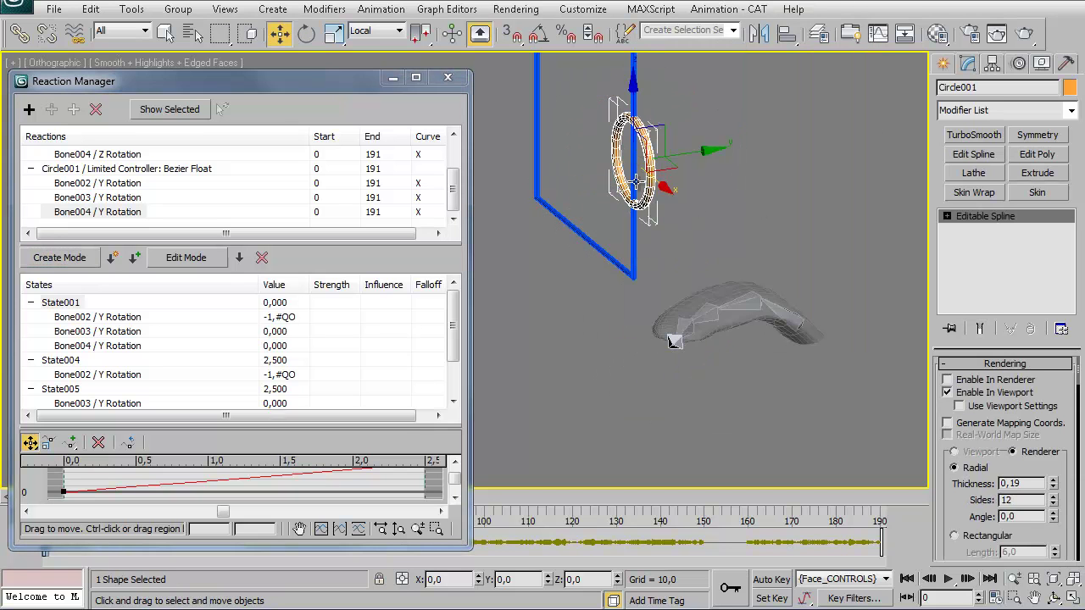
mouse_move(635, 182)
left_mouse_down()
mouse_move(736, 243)
mouse_move(712, 246)
mouse_move(543, 125)
left_mouse_up()
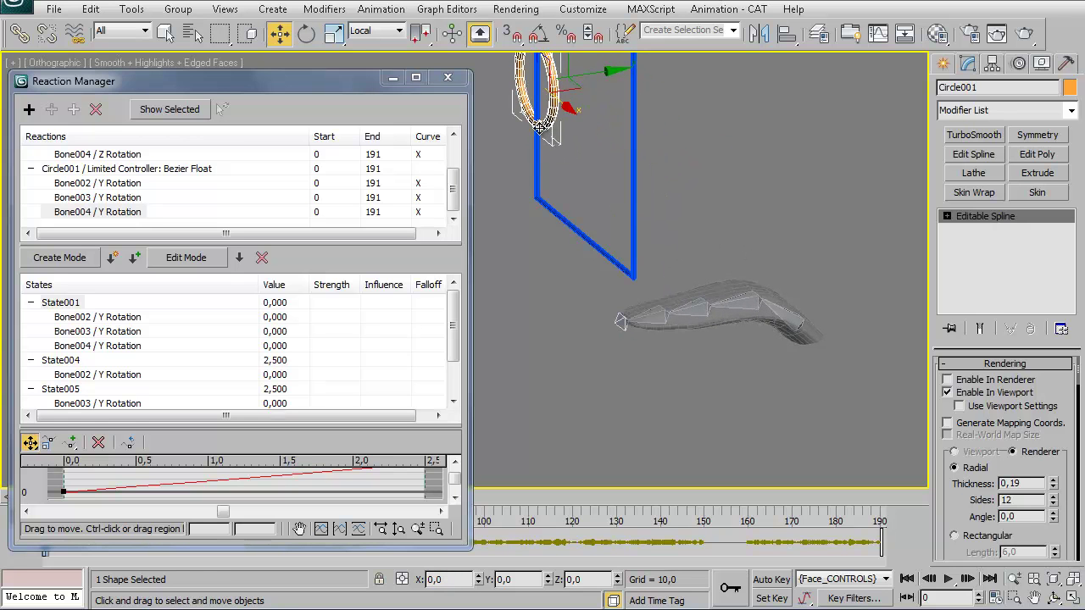
Resume state creation and record a new Y-rotation pose for Bone002.
left_click(71, 258)
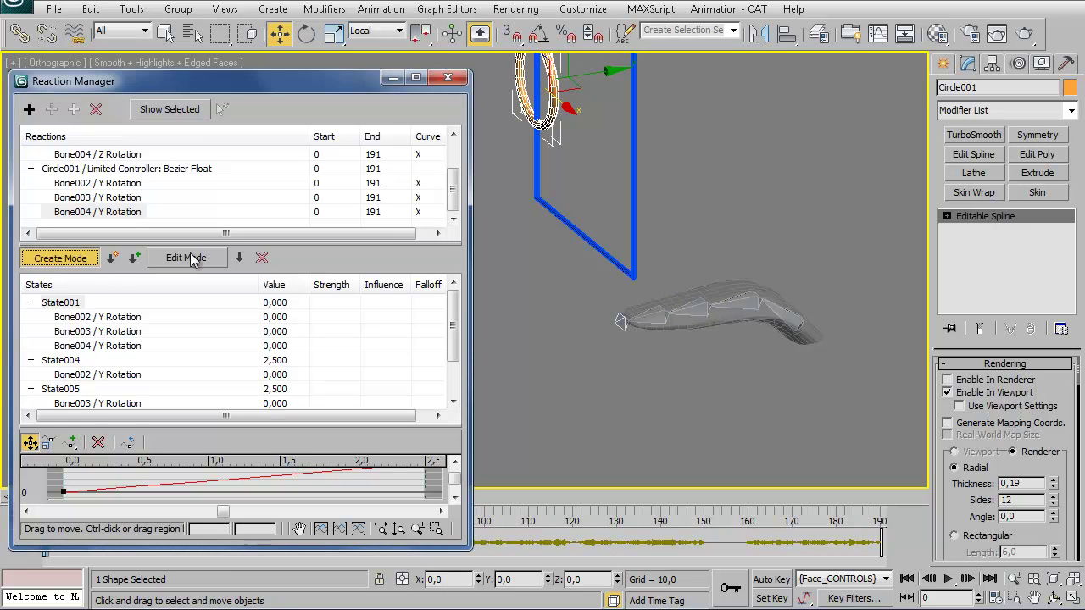
left_click(126, 185)
left_click(735, 308)
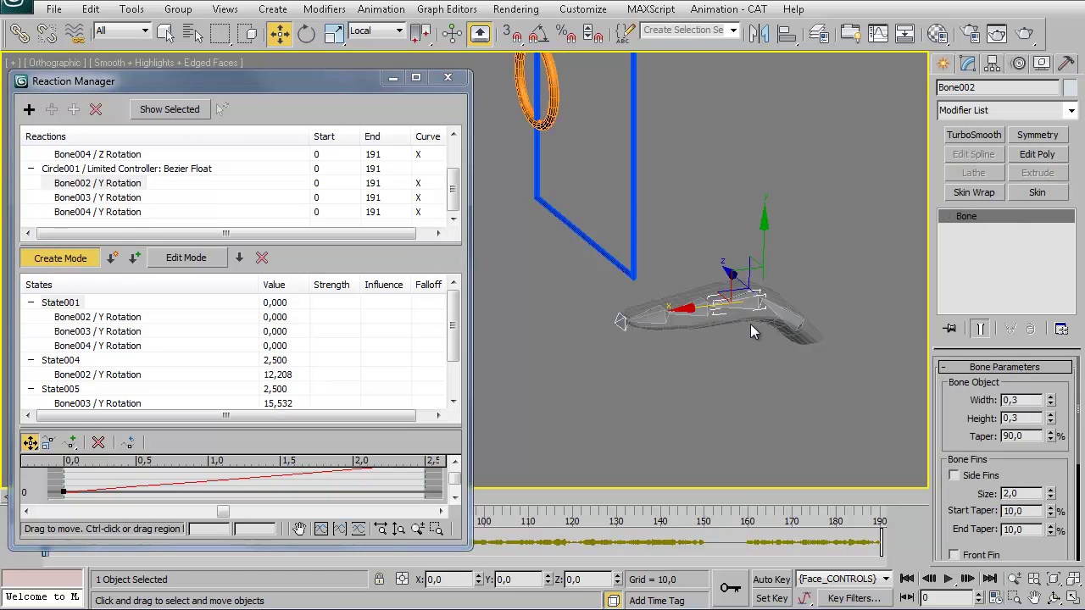
right_click(752, 331)
left_click(818, 362)
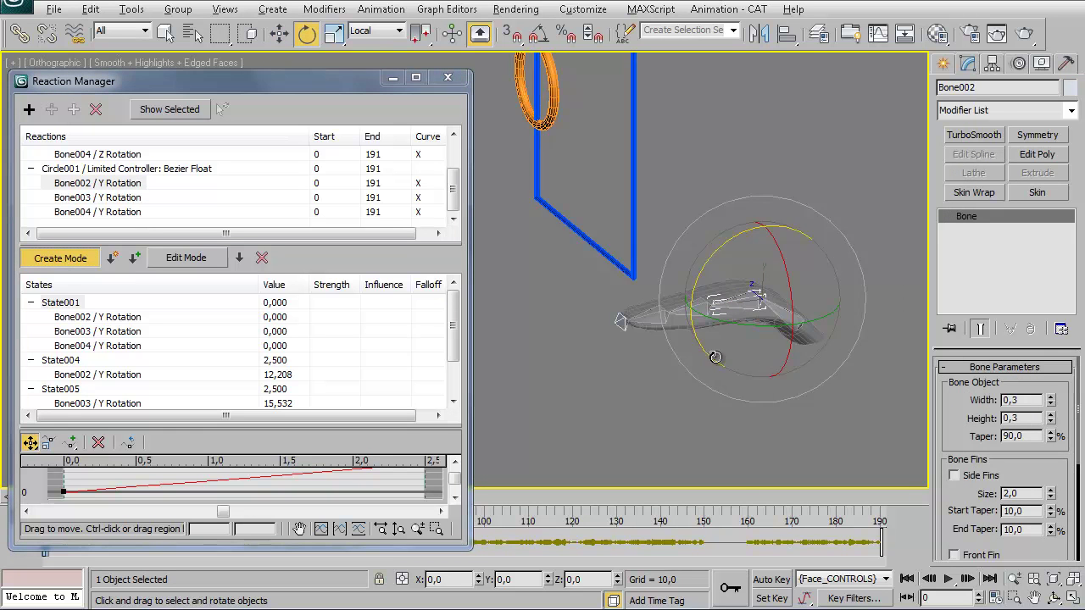
mouse_move(799, 362)
left_mouse_down()
mouse_move(794, 331)
mouse_move(767, 322)
left_mouse_up()
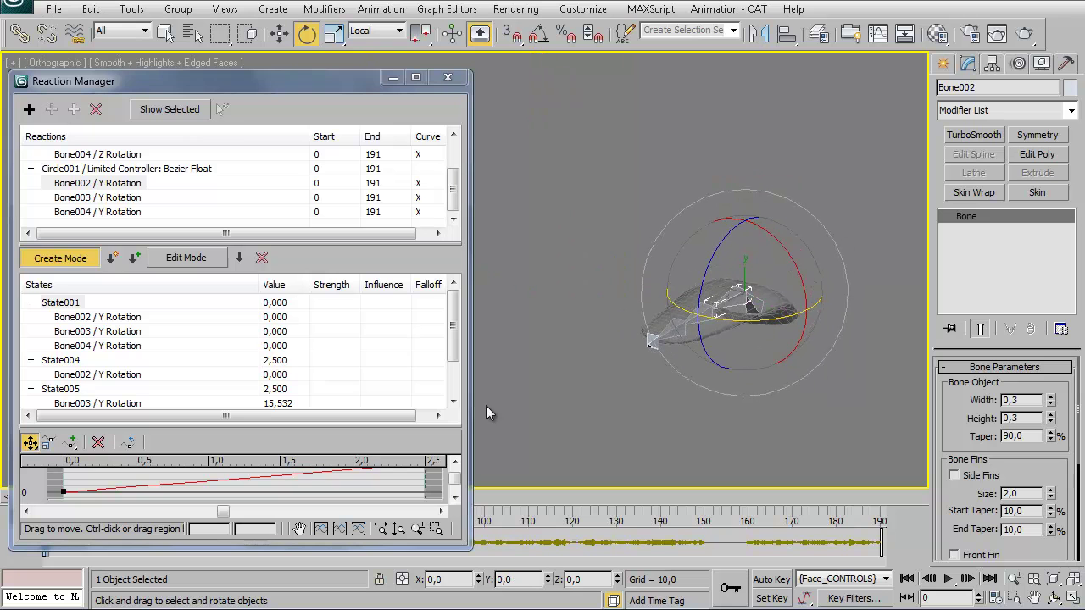
left_click(114, 256)
Record Y rotations for Bone003 and Bone004, finish the state, and close the Reaction Manager.
left_click(123, 197)
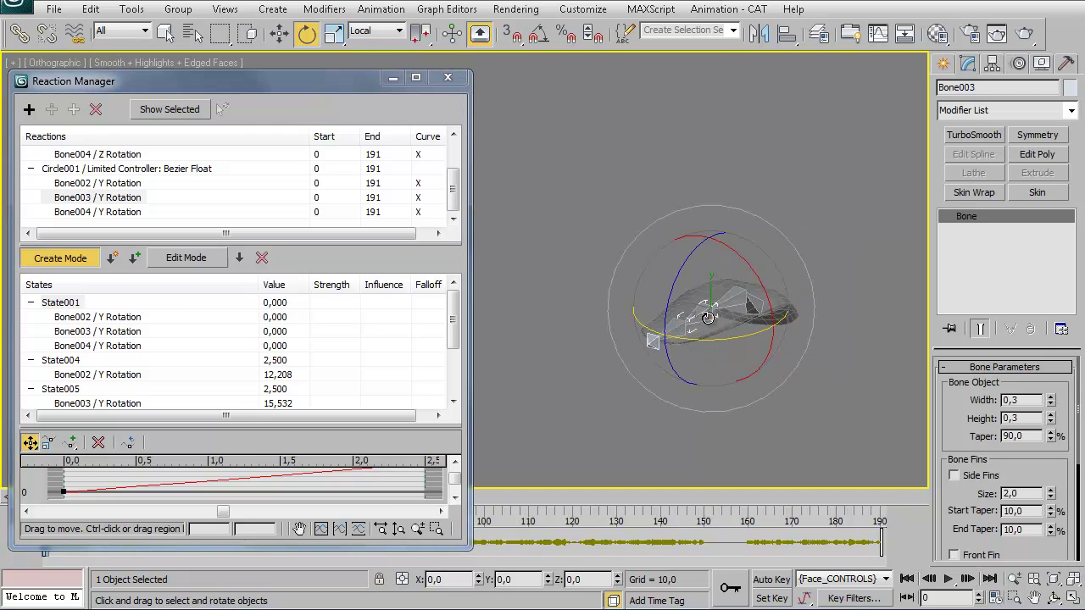
left_click(709, 325)
left_click_drag(720, 339, 685, 339)
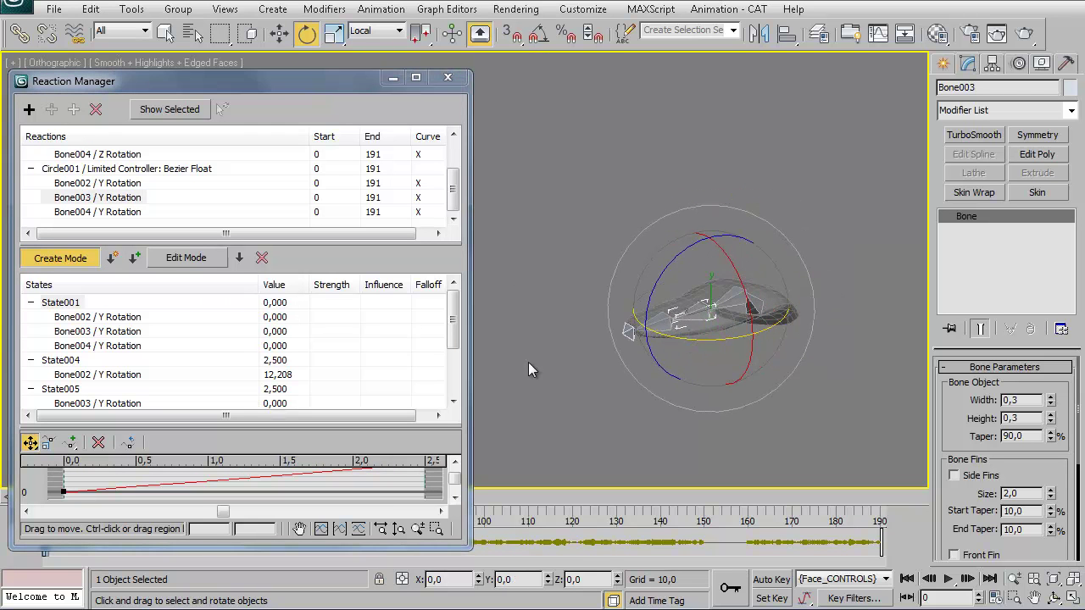
left_click(111, 258)
left_click(121, 213)
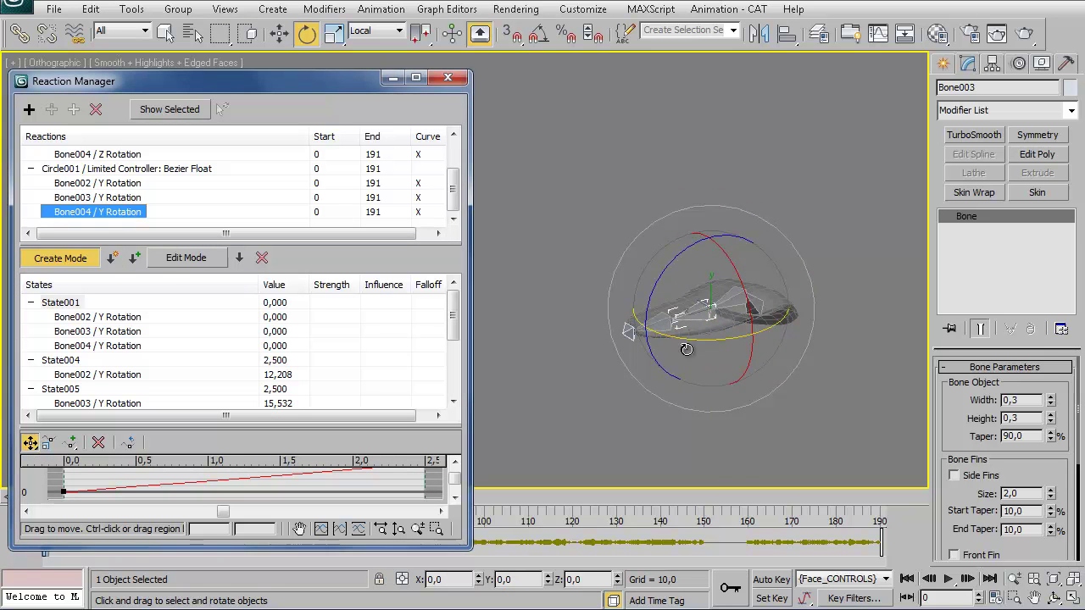
mouse_move(686, 381)
left_mouse_down()
mouse_move(687, 360)
mouse_move(654, 388)
left_mouse_up()
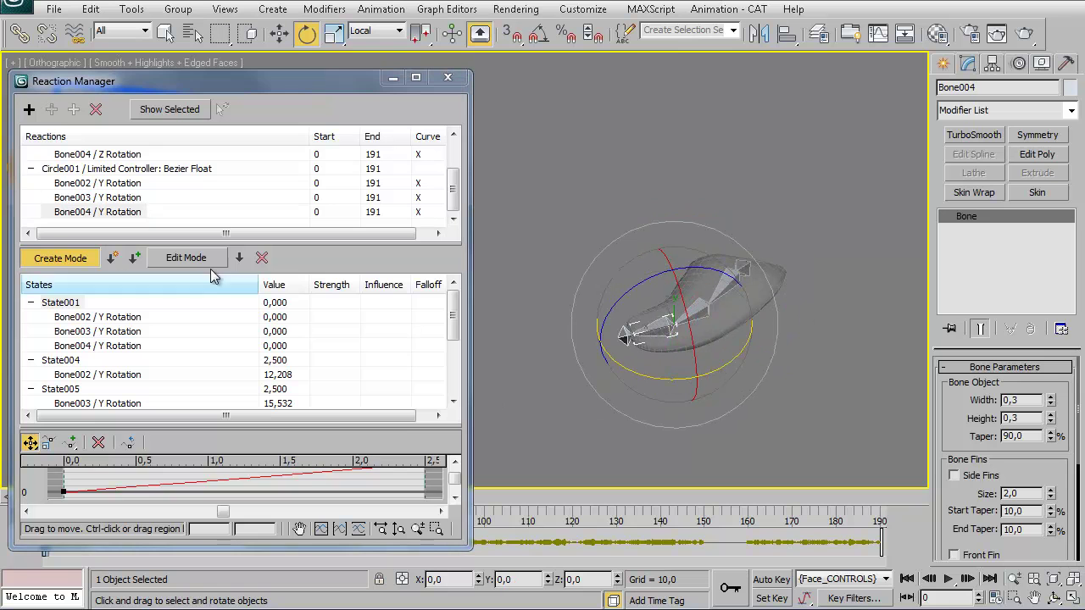
left_click(114, 261)
left_click(80, 259)
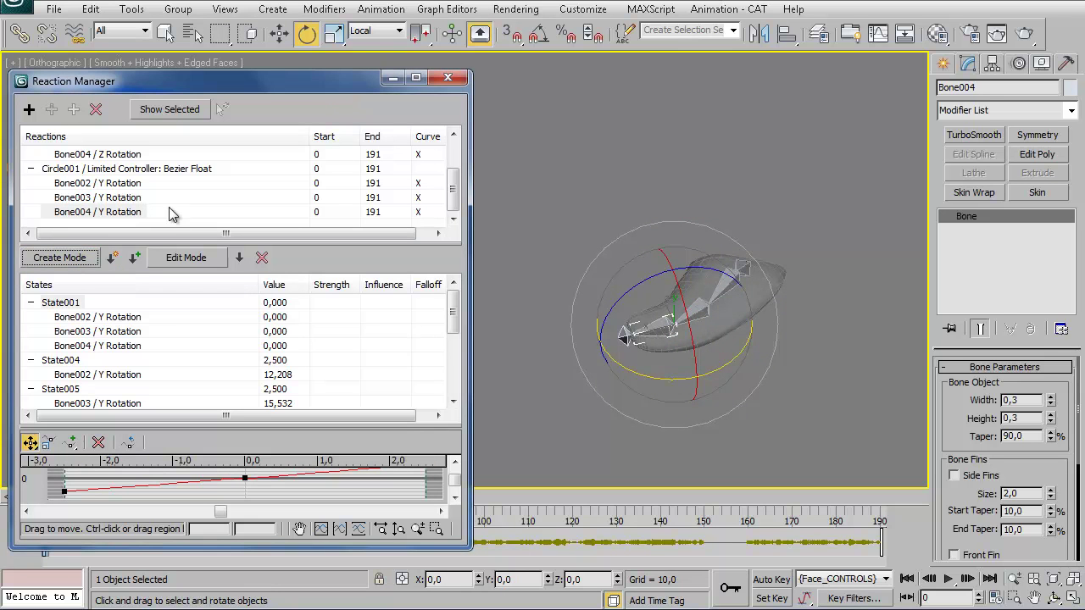
left_click(450, 79)
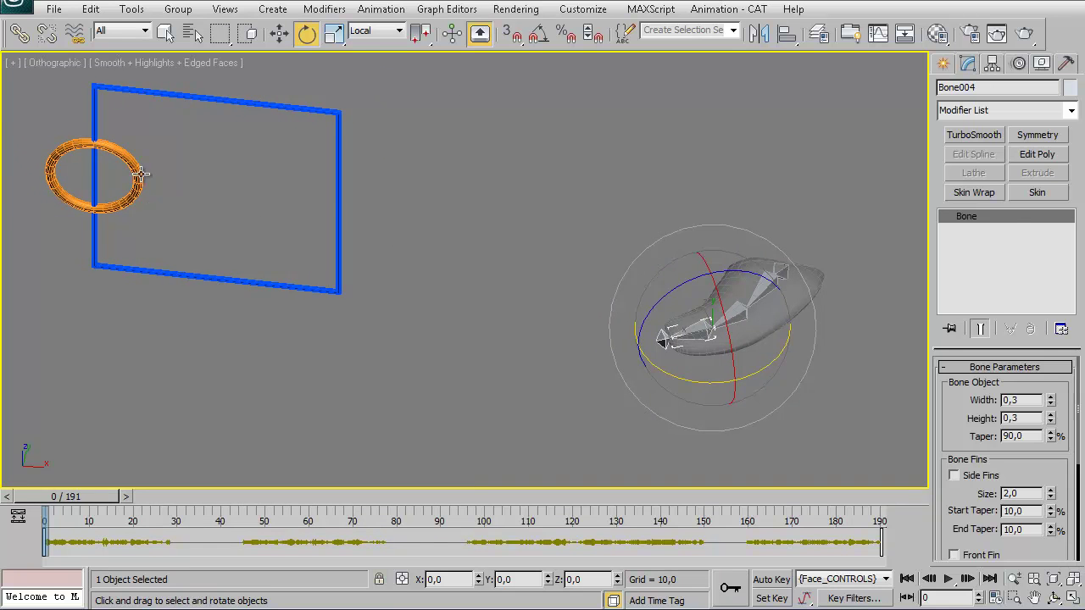
Select Circle001 and reset its transform with Transform To Zero.
left_click(141, 173)
mouse_move(297, 260)
middle_mouse_down("alt")
mouse_move(337, 211)
mouse_move(363, 224)
middle_mouse_up("alt")
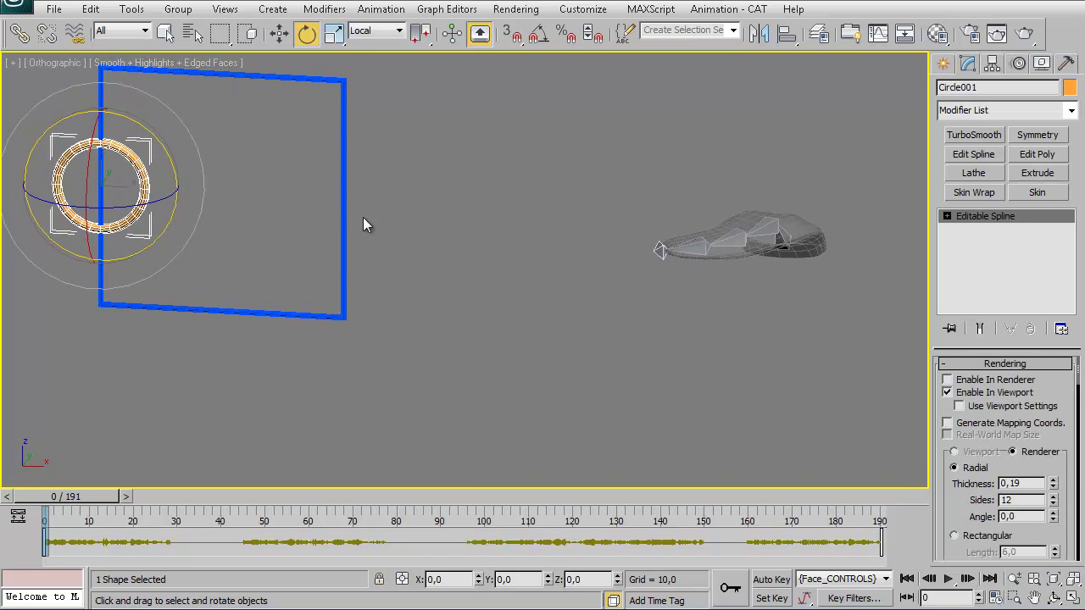
right_click(359, 213)
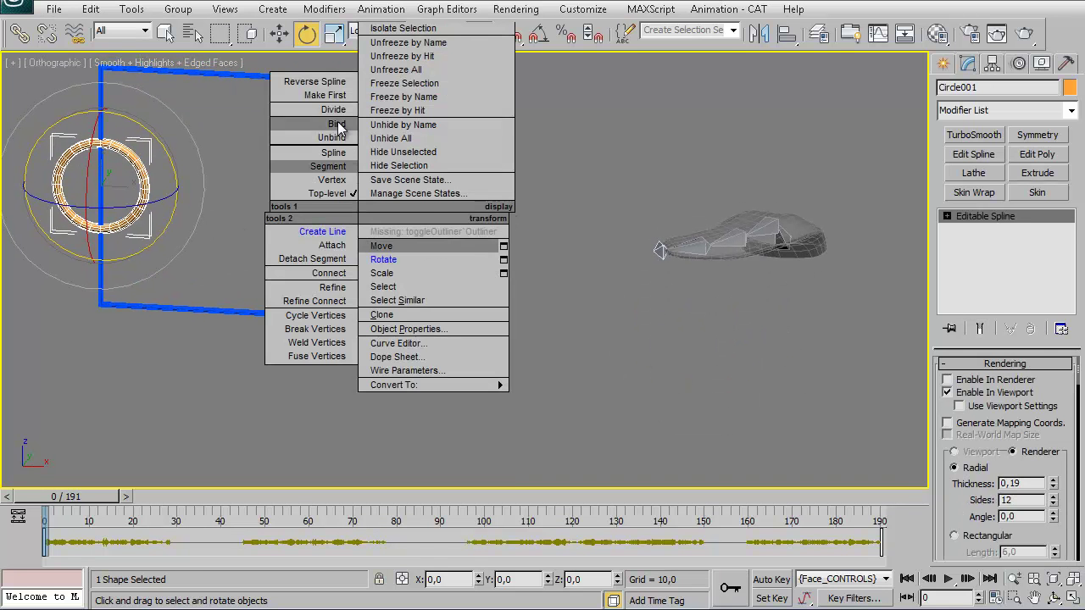
right_click(435, 181, "alt")
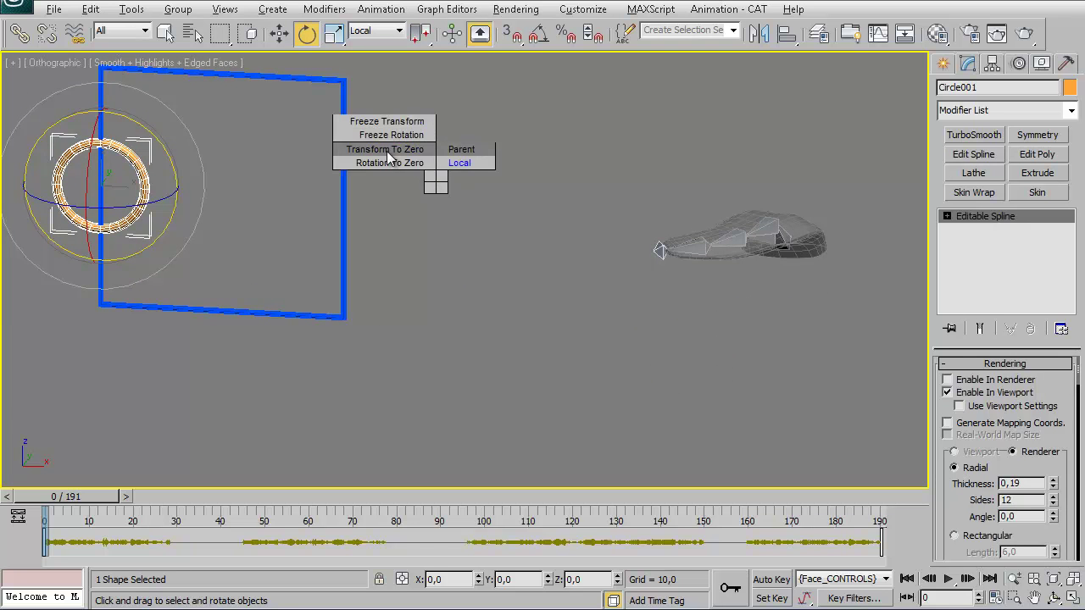
left_click(389, 150)
Move the ring back up inside its rectangular frame.
middle_click_drag(286, 262, 370, 262, "alt")
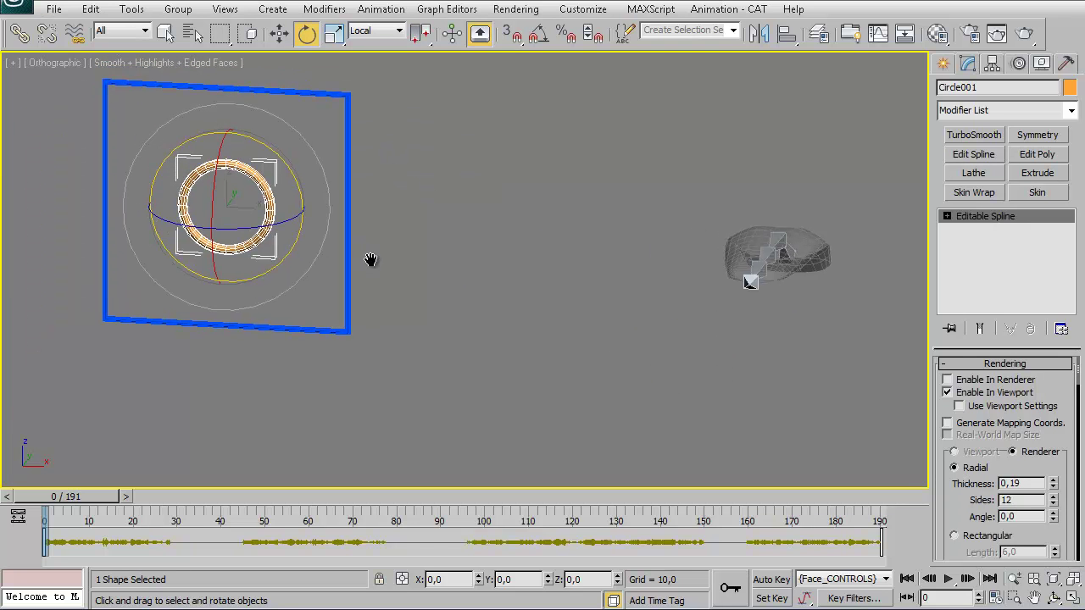
right_click(262, 210)
left_click(288, 237)
left_click_drag(271, 197, 227, 64)
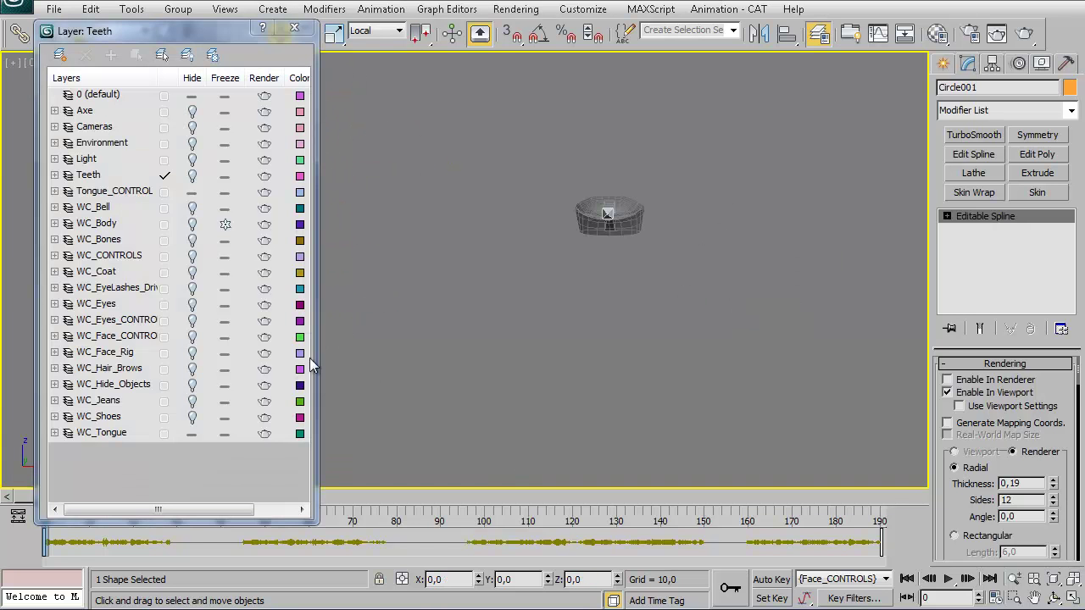
Unhide the WC_Body and Teeth layers in the Layer Manager.
left_click(55, 433)
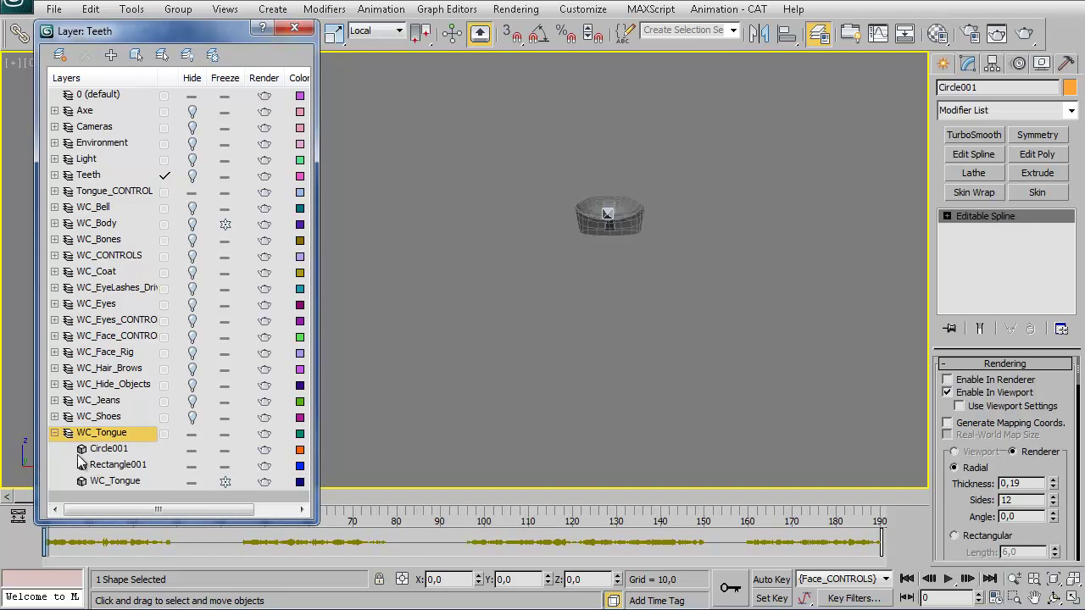
left_click(228, 482)
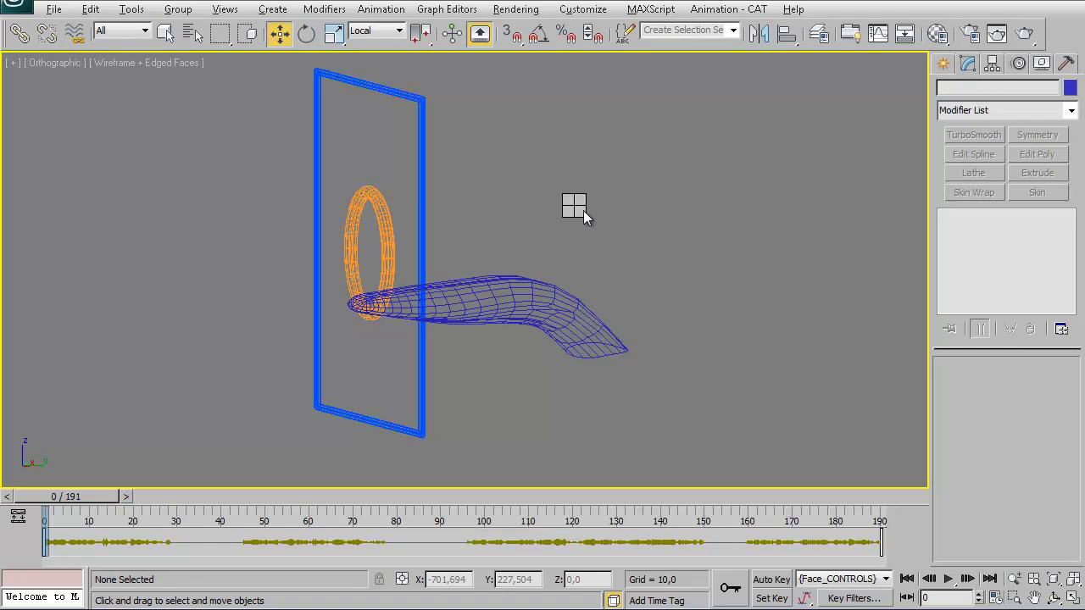
right_click(577, 207)
left_click(529, 351)
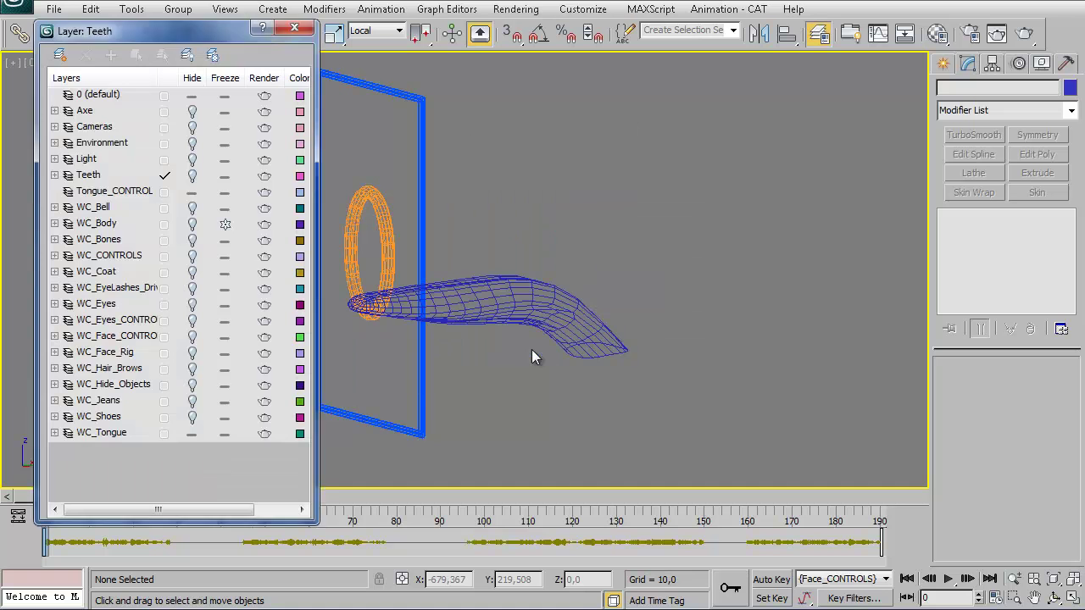
left_click(191, 224)
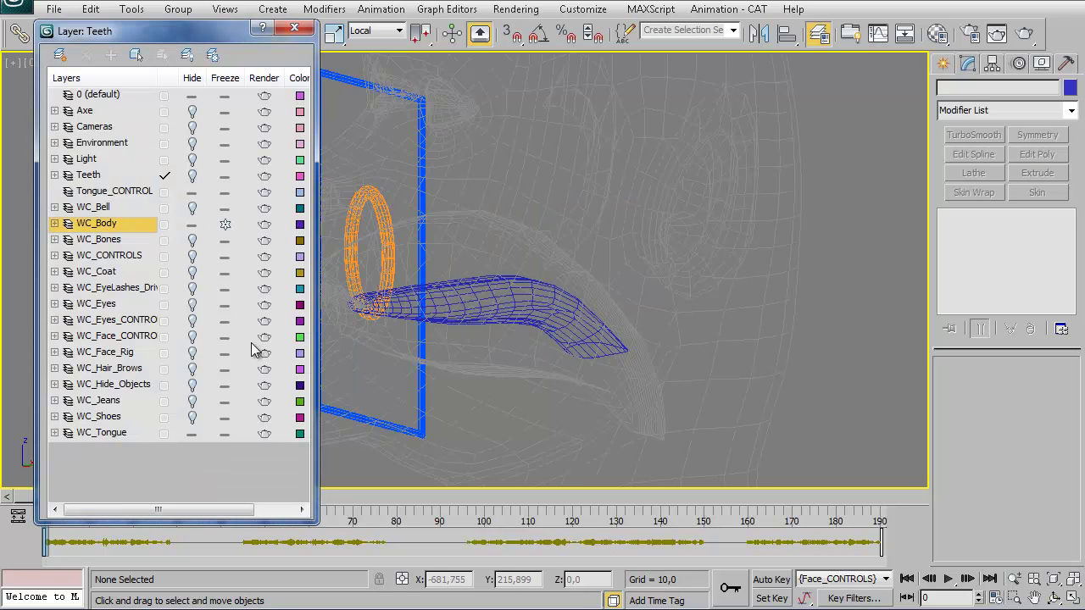
key("F3")
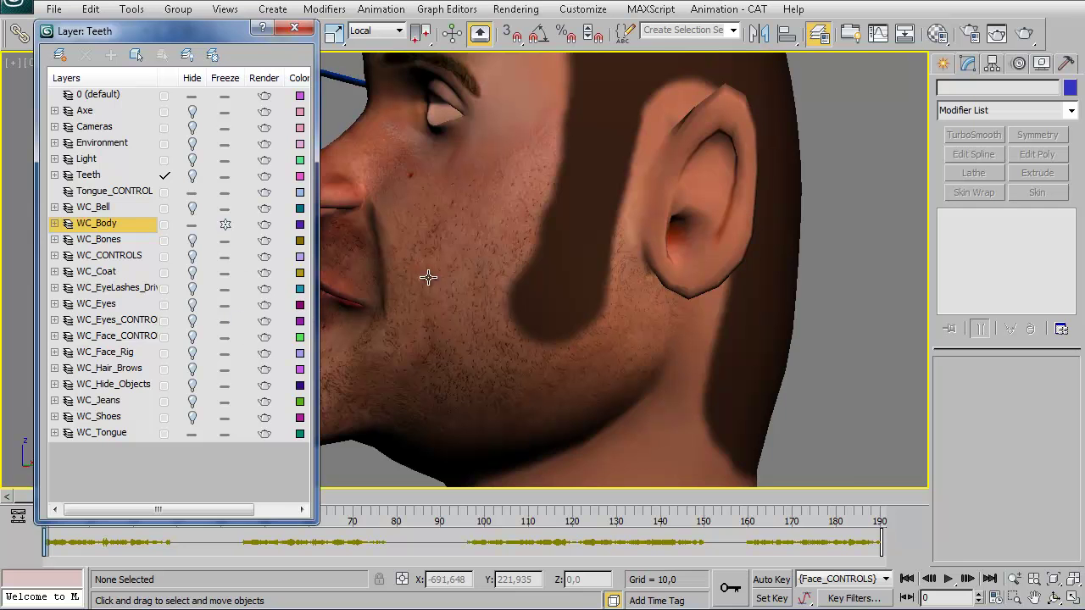
middle_click_drag(427, 276, 522, 300)
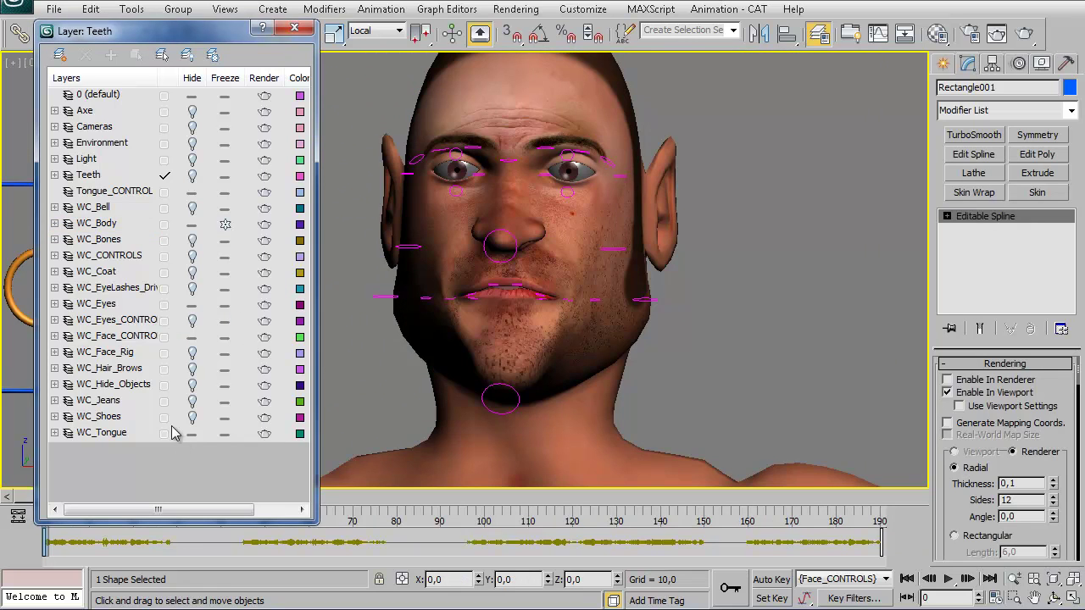
left_click(193, 176)
Add the ring and its rectangular frame to the Tongue_CONTROL layer, then close the manager.
left_click_drag(174, 36, 445, 31)
left_click(66, 312, "ctrl")
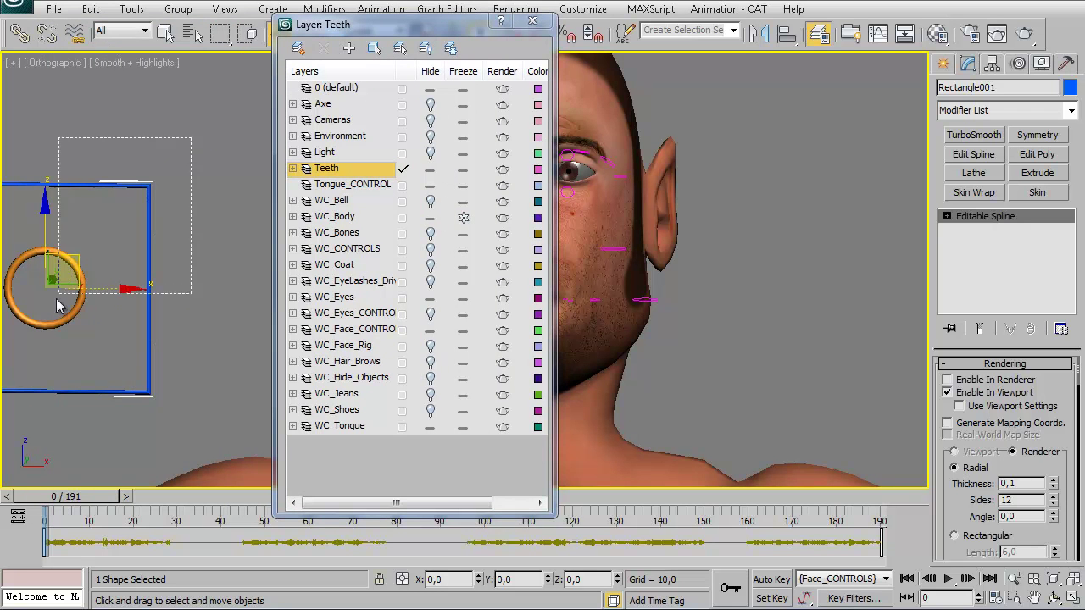
left_click(369, 187)
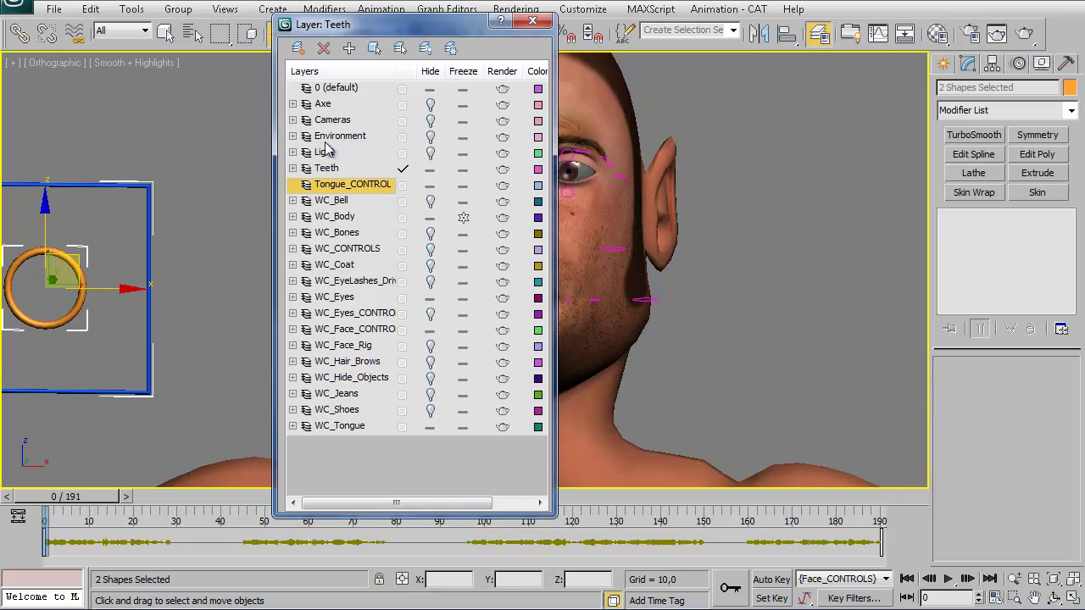
left_click(350, 51)
double_click(428, 187)
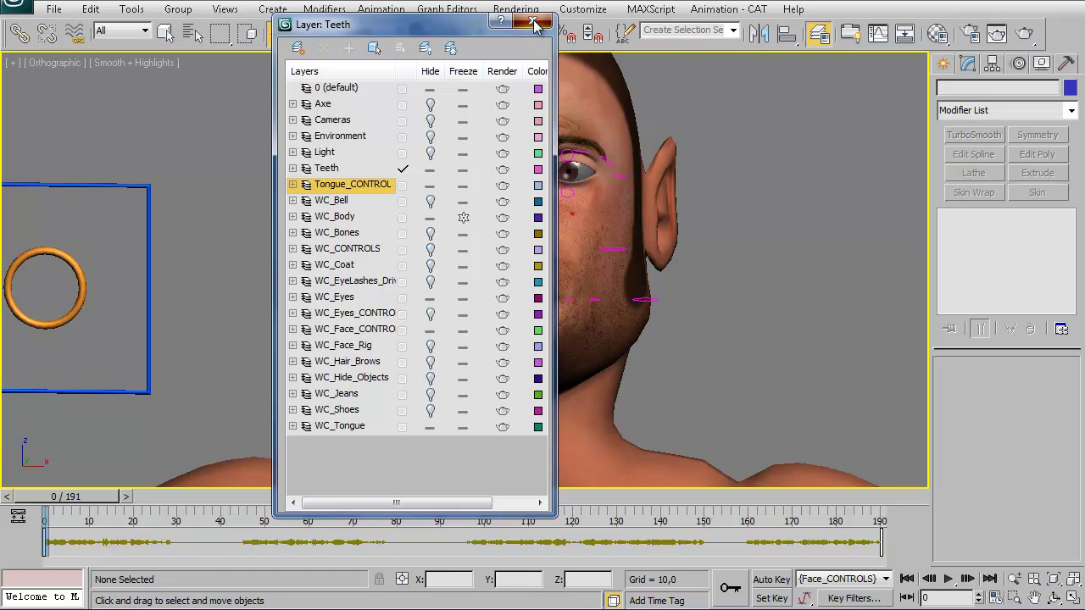
left_click(533, 22)
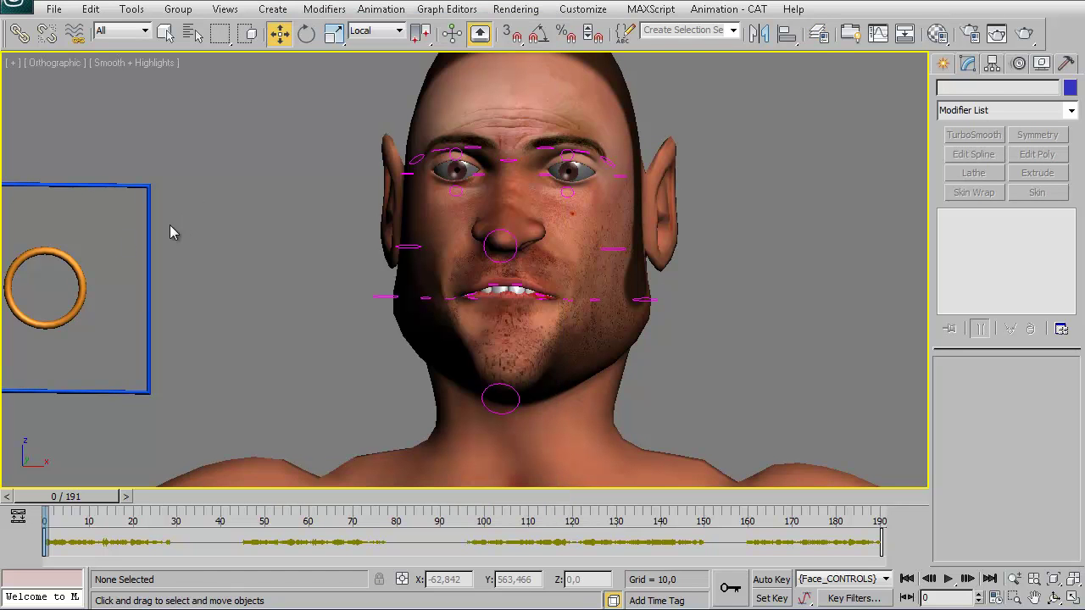
Select Circle001 and save it as the named selection set 'Tongue_Control'.
middle_click_drag(197, 260, 229, 240)
left_click(110, 262)
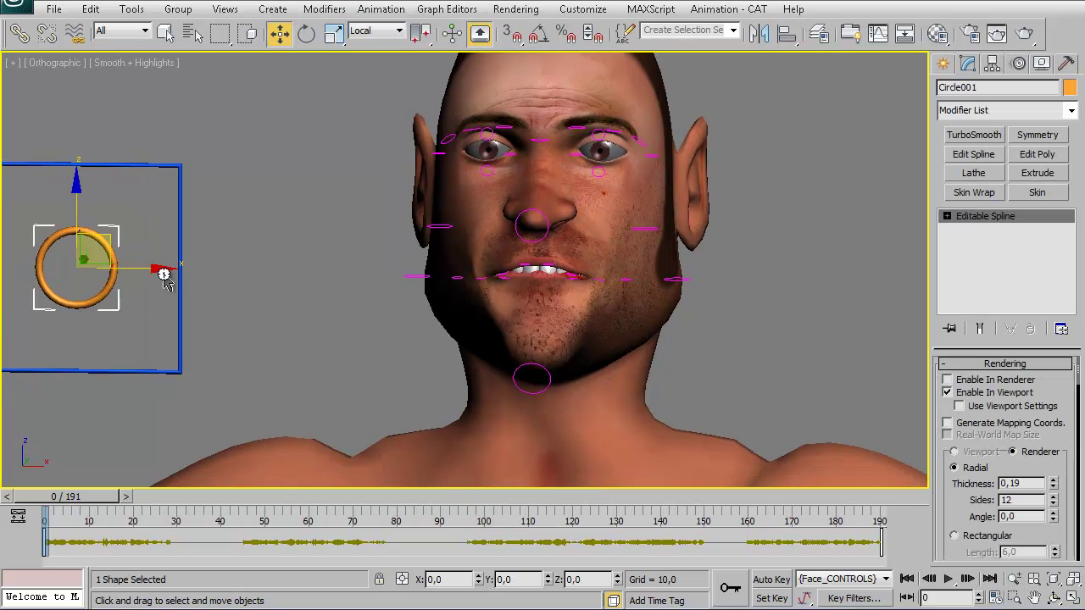
left_click(677, 31)
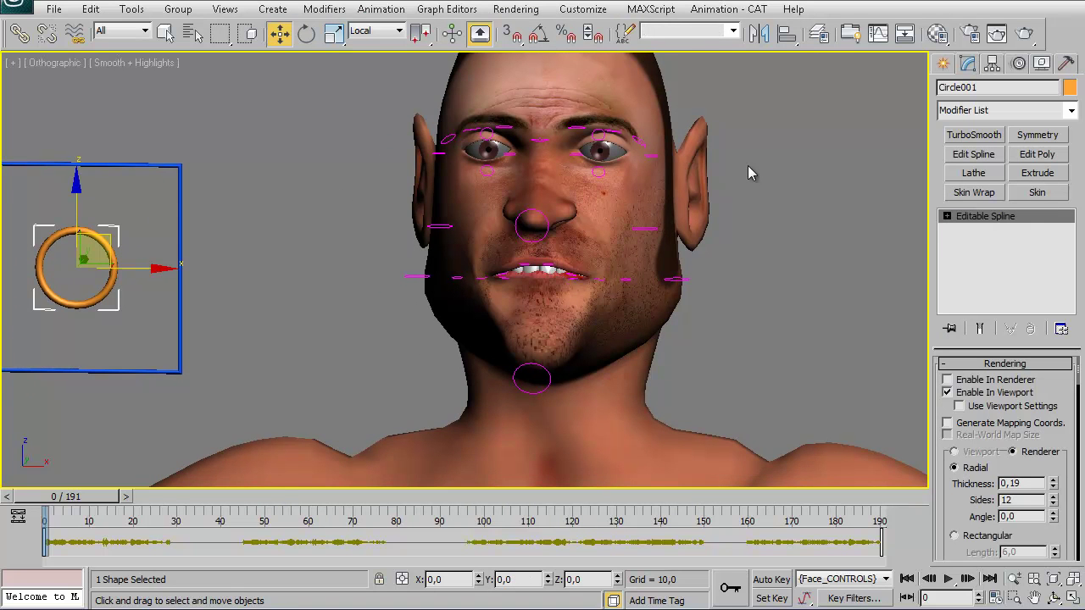
type("To")
type("ngue_")
type("Con")
type("trol")
Switch the key set beside Auto Key from Face_CONTROLS to Selected.
left_click(886, 579)
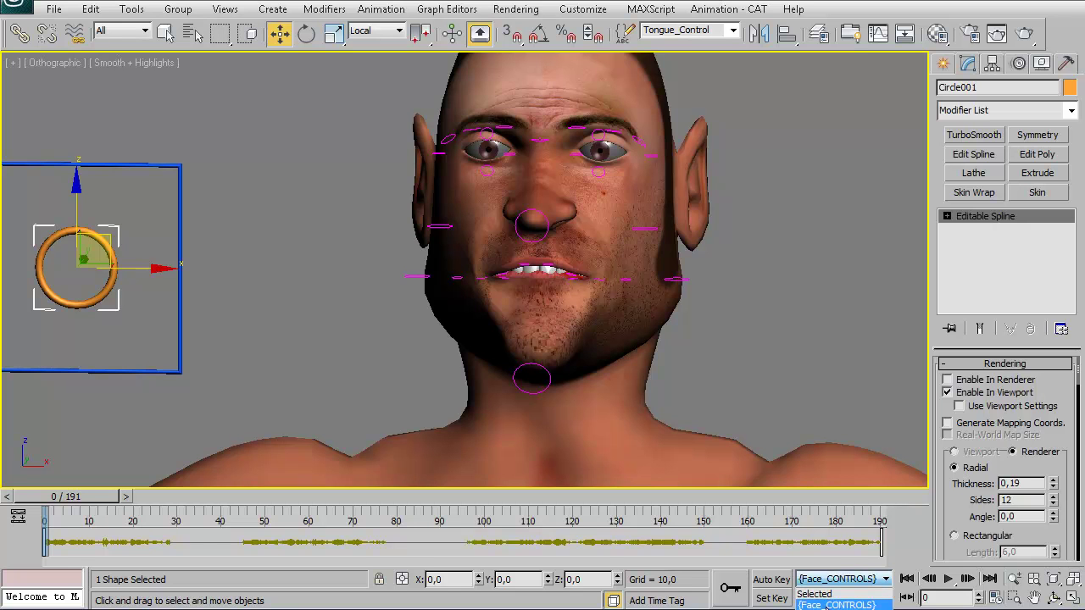
left_click(860, 605)
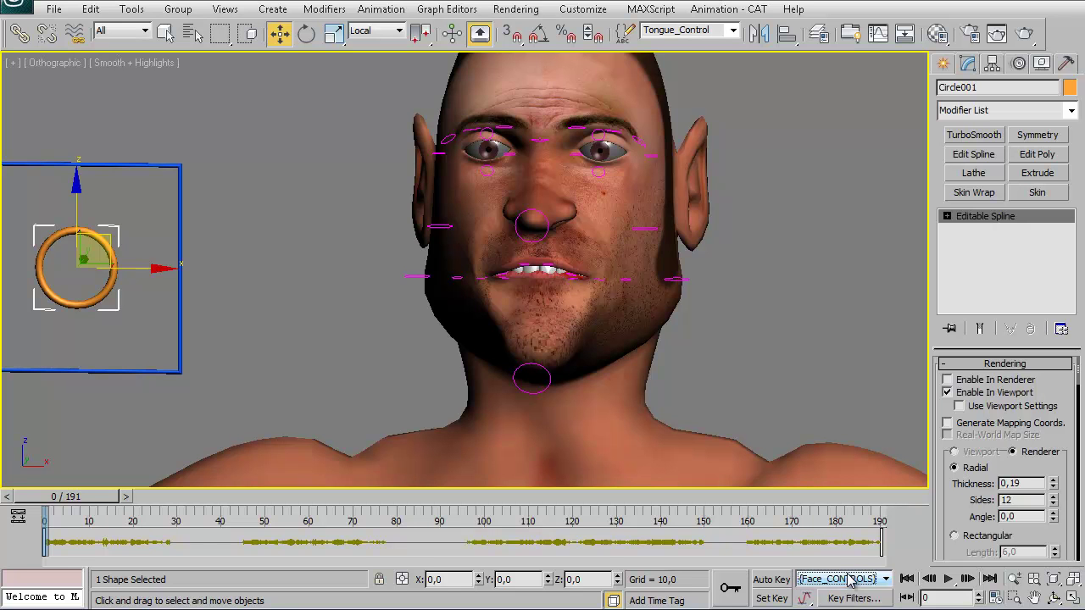
middle_click_drag(462, 395, 536, 394)
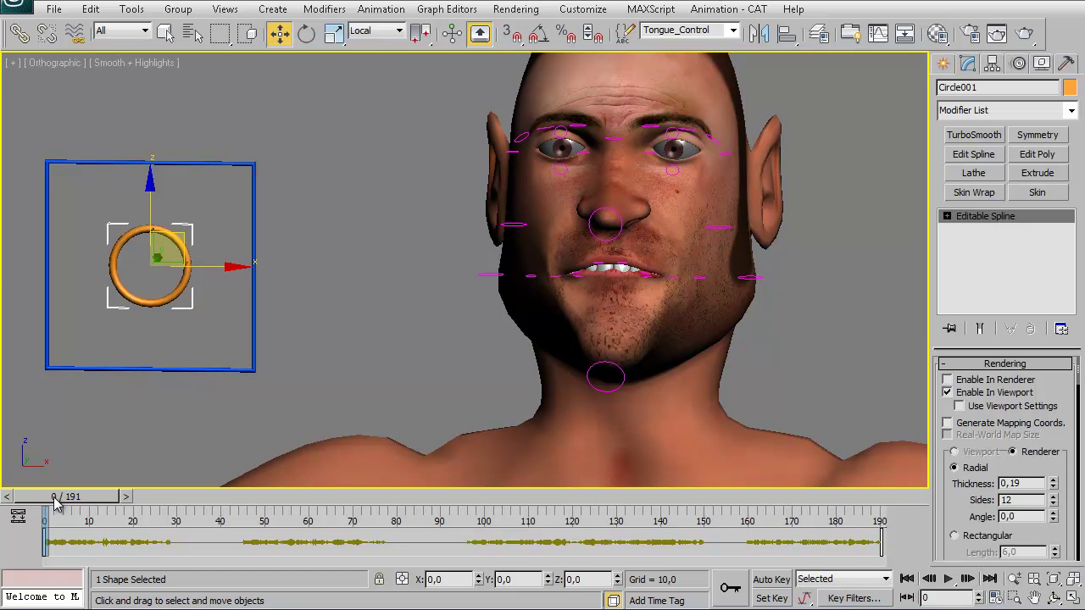
Turn on Auto Key and raise the ring control to key the tongue moving up.
left_click_drag(59, 500, 72, 505)
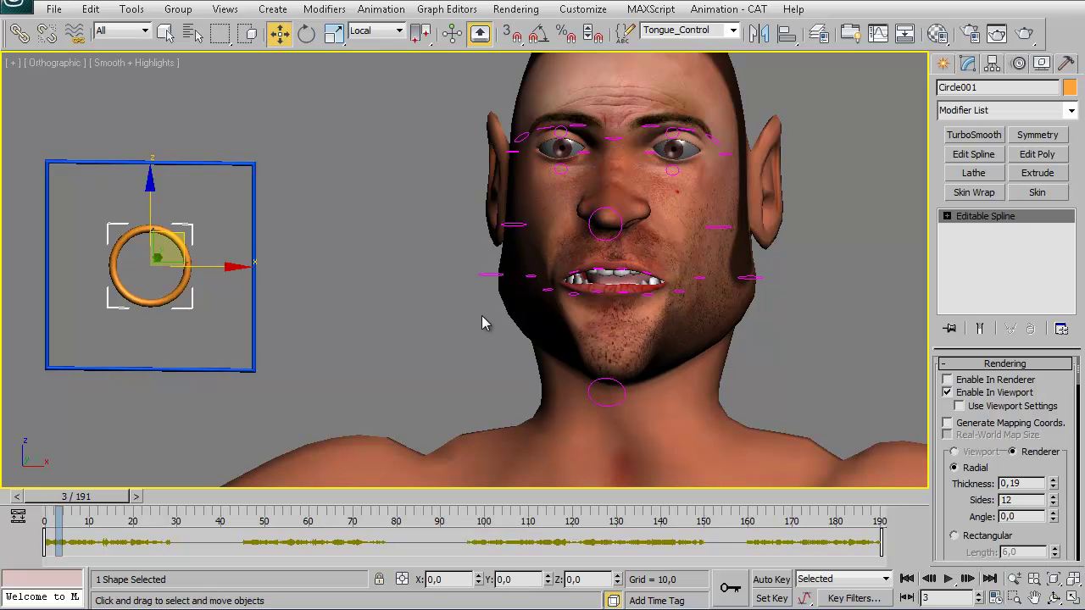
middle_click_drag(354, 290, 371, 293)
left_click(771, 580)
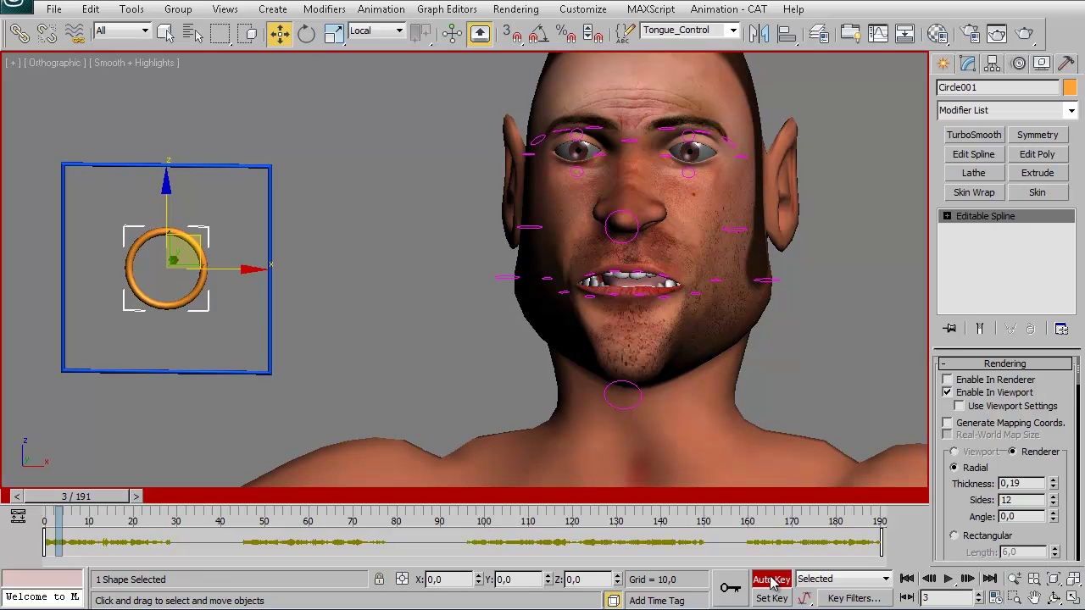
scroll(183, 289, "up", 3)
middle_click_drag(183, 289, 353, 306)
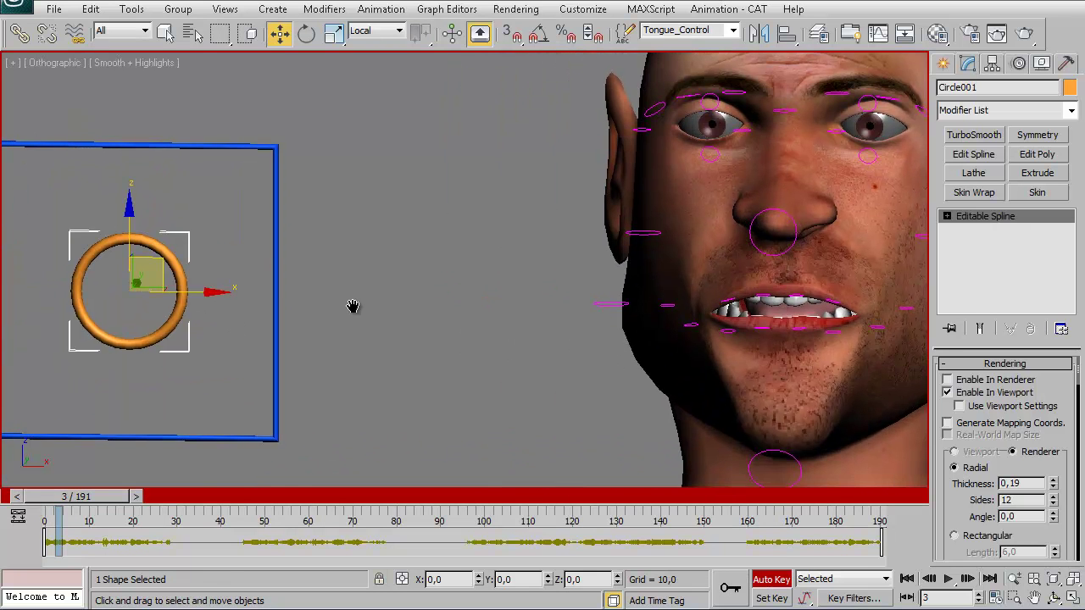
left_click_drag(129, 221, 135, 201)
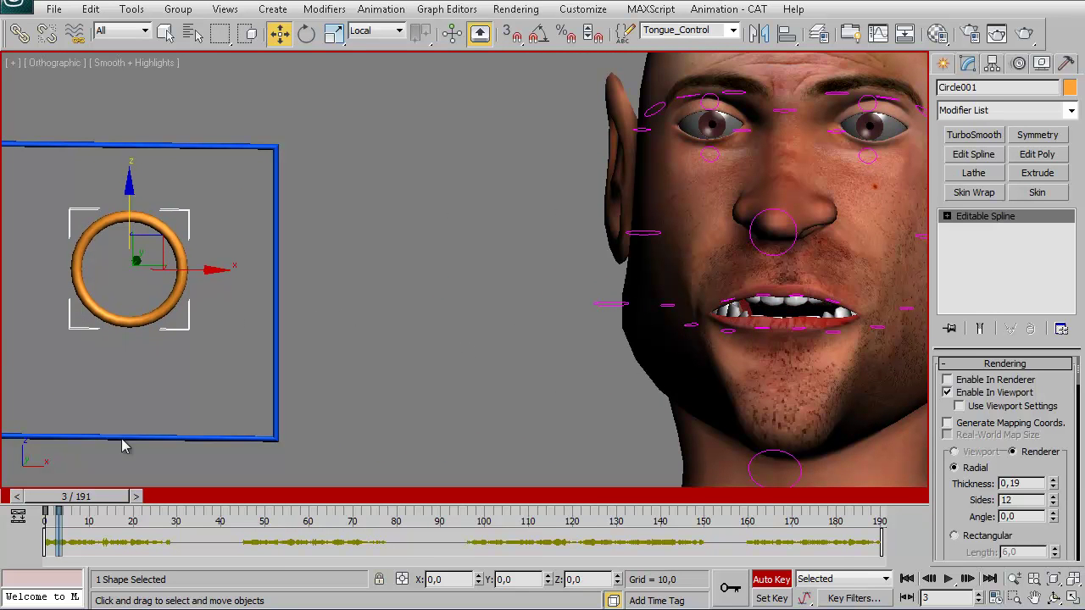
Key the ring lowered along Z a frame earlier, resetting its position to zero.
mouse_move(102, 502)
left_mouse_down()
mouse_move(68, 502)
mouse_move(106, 504)
left_mouse_up()
key("w")
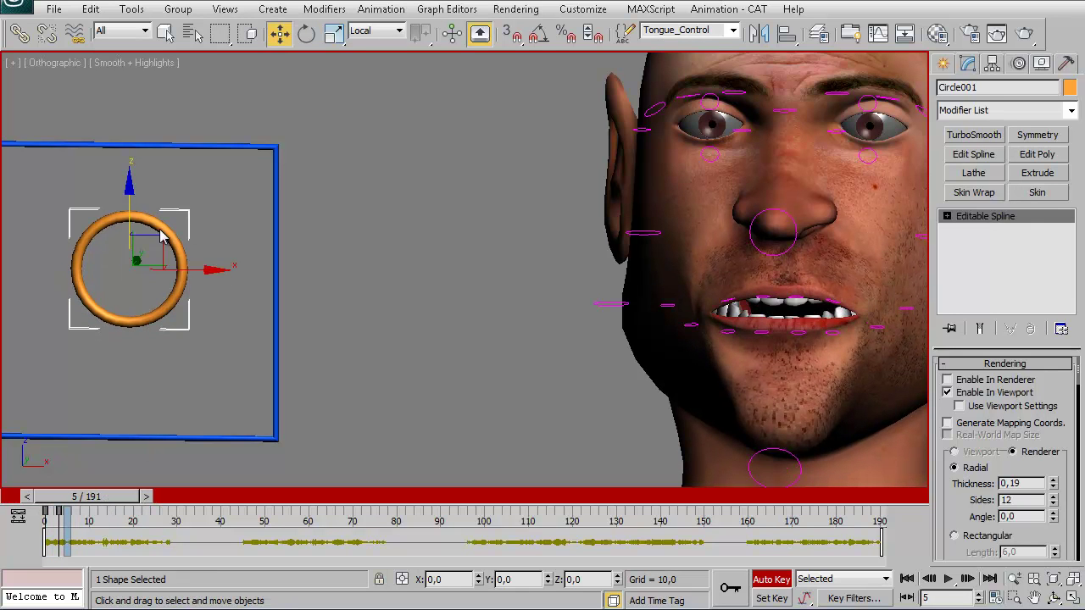
mouse_move(130, 200)
left_mouse_down()
mouse_move(143, 355)
mouse_move(136, 252)
mouse_move(167, 249)
left_mouse_up()
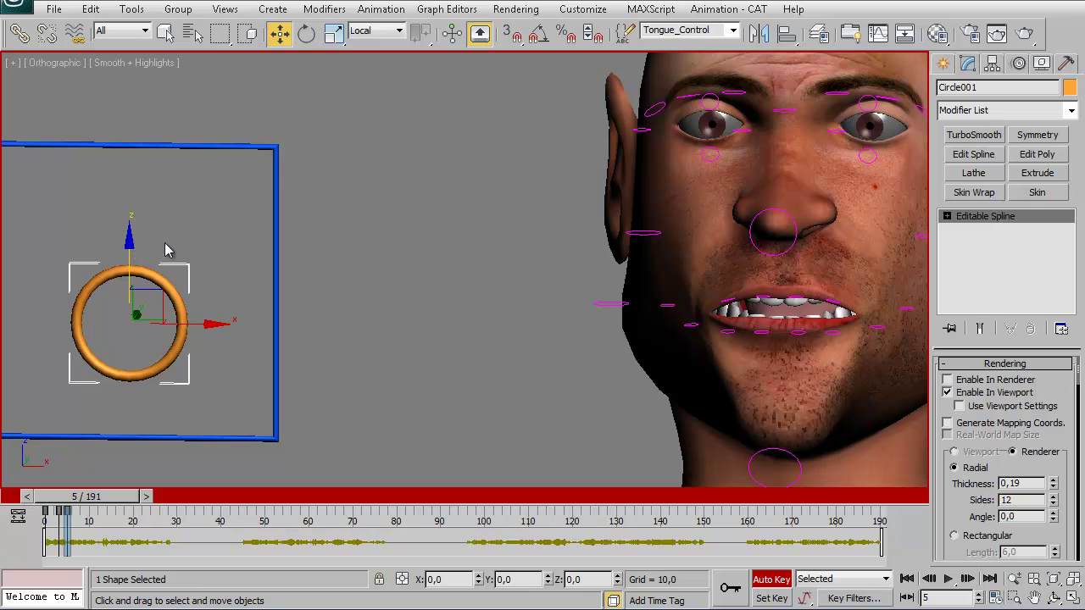
right_click(185, 234)
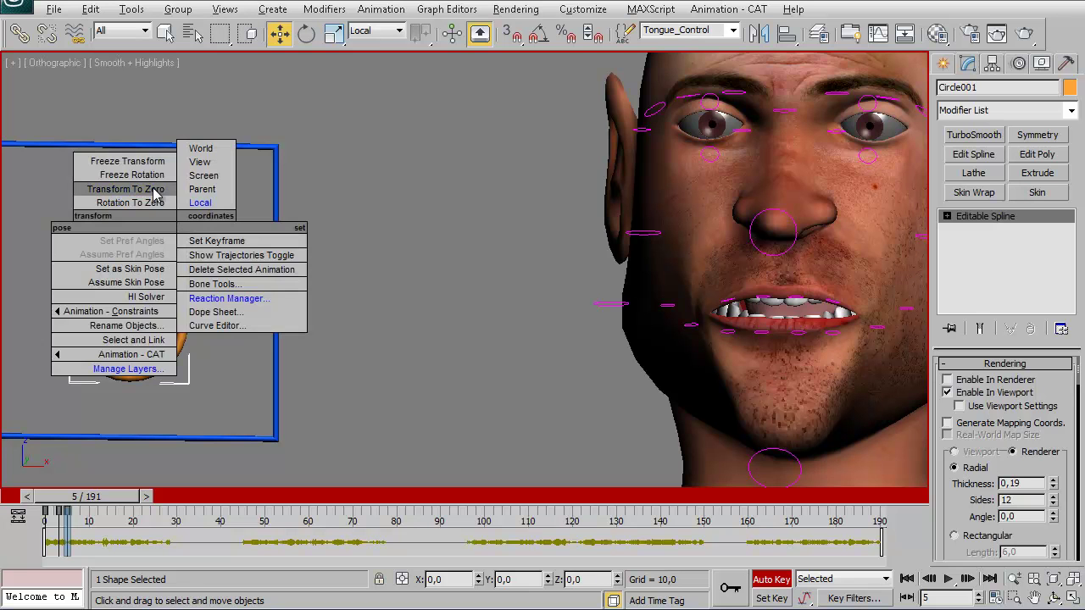
left_click(155, 195)
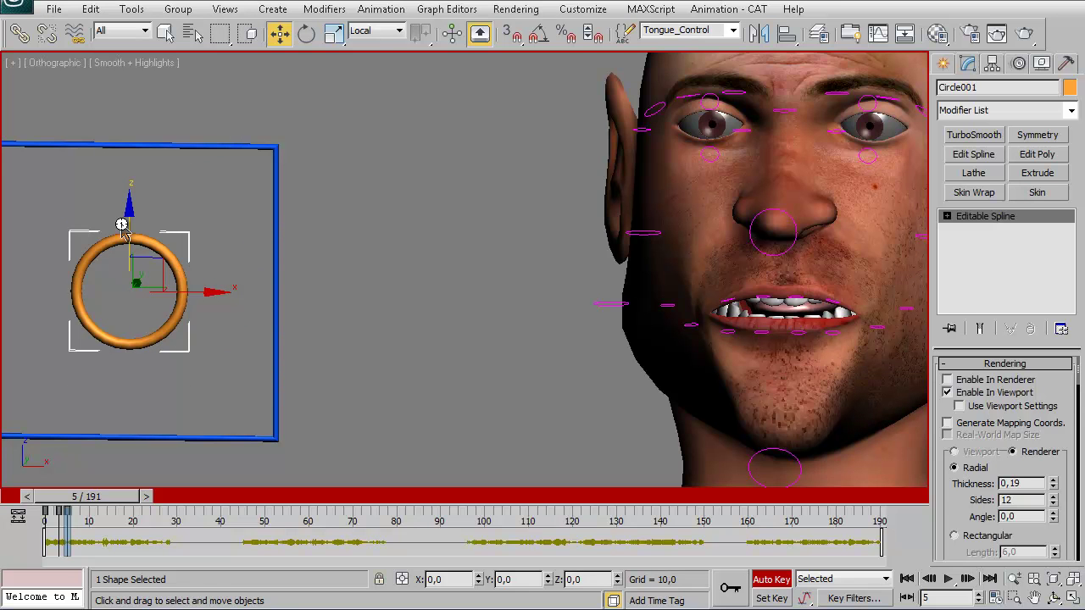
left_click_drag(126, 218, 127, 246)
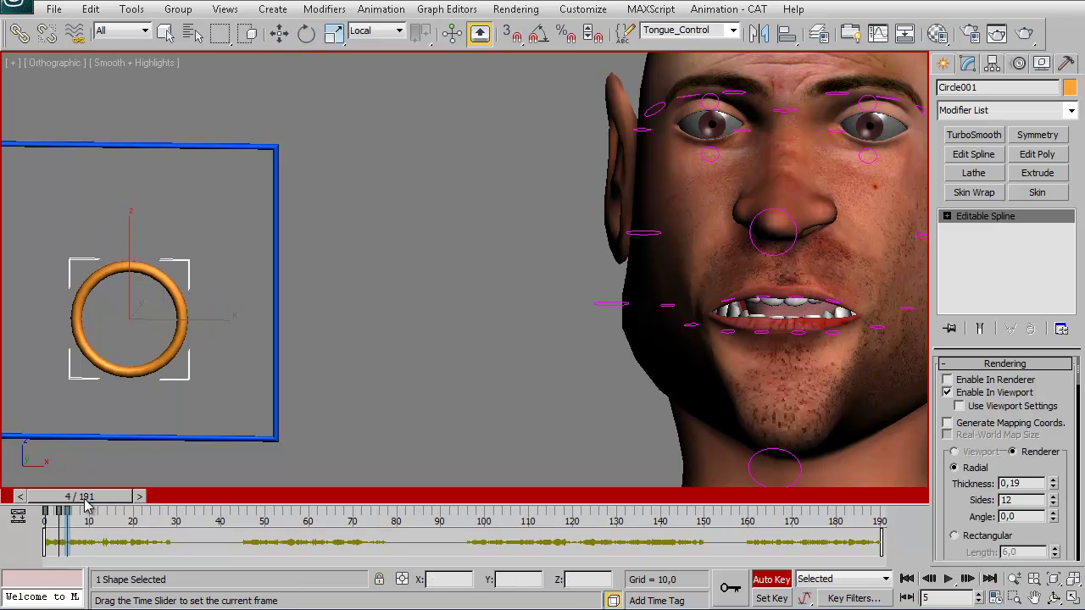
Key the ring at zero at the start and copy keys from frame 7 to frame 12.
mouse_move(100, 503)
left_mouse_down()
mouse_move(72, 512)
mouse_move(115, 516)
left_mouse_up()
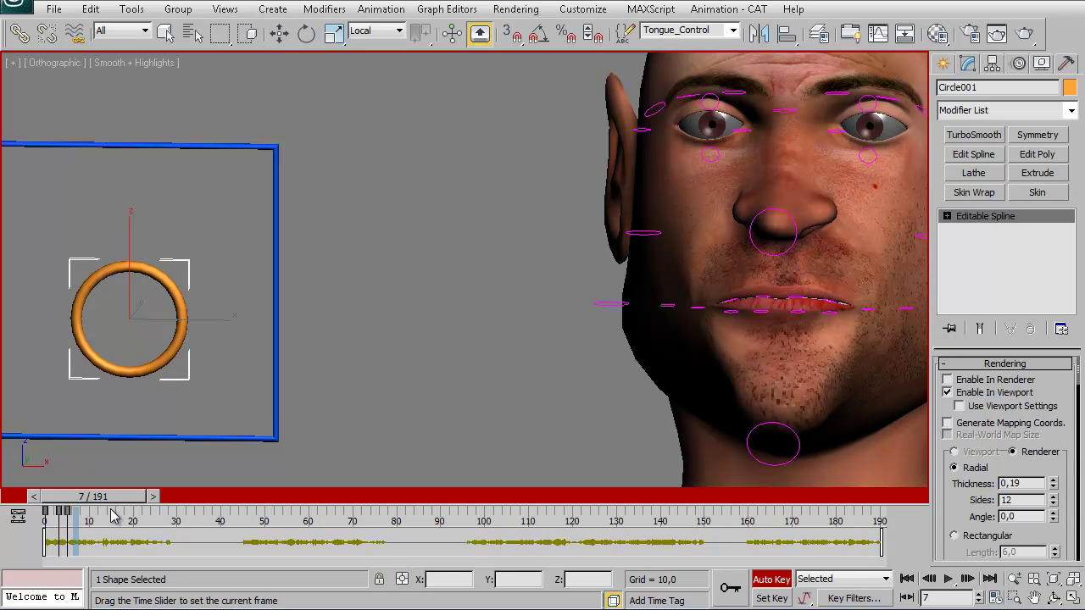
key("w")
right_click(181, 246)
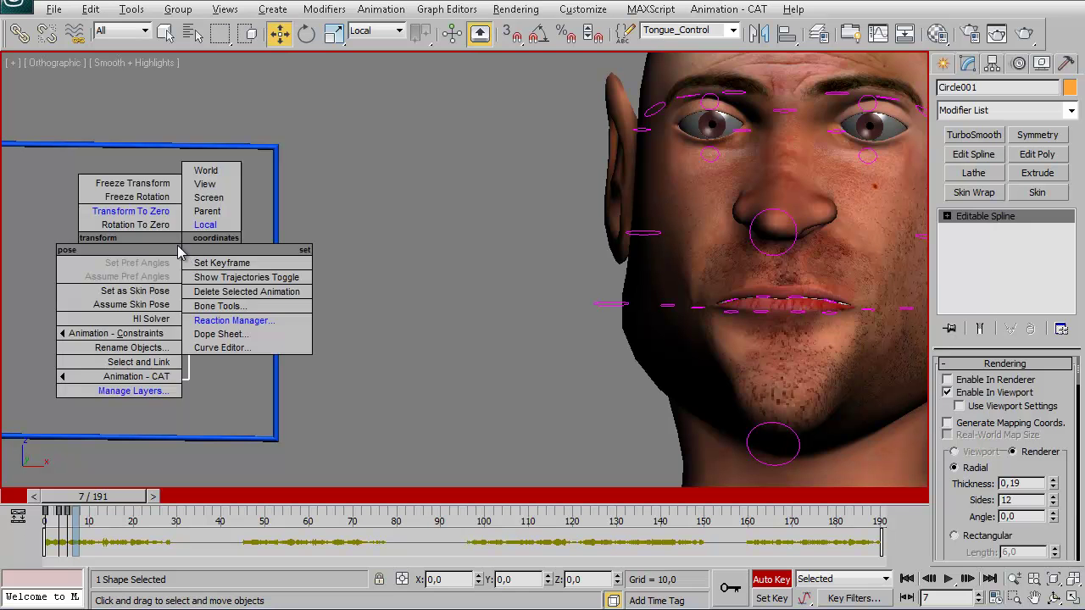
left_click(131, 211)
mouse_move(108, 502)
left_mouse_down()
mouse_move(64, 507)
mouse_move(138, 514)
left_mouse_up()
key("w")
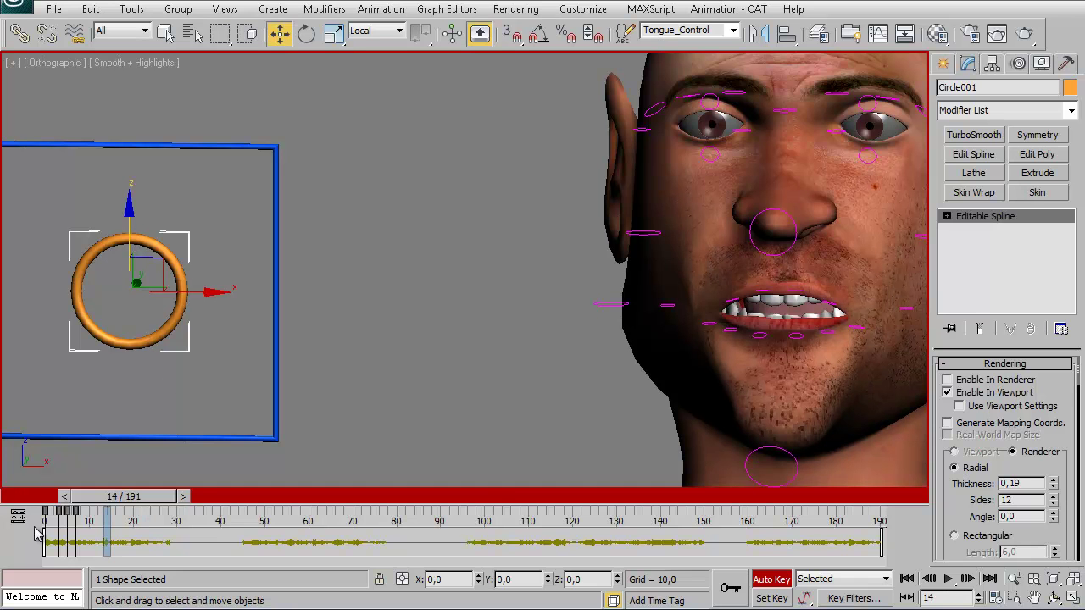
left_click_drag(76, 514, 97, 514, "shift")
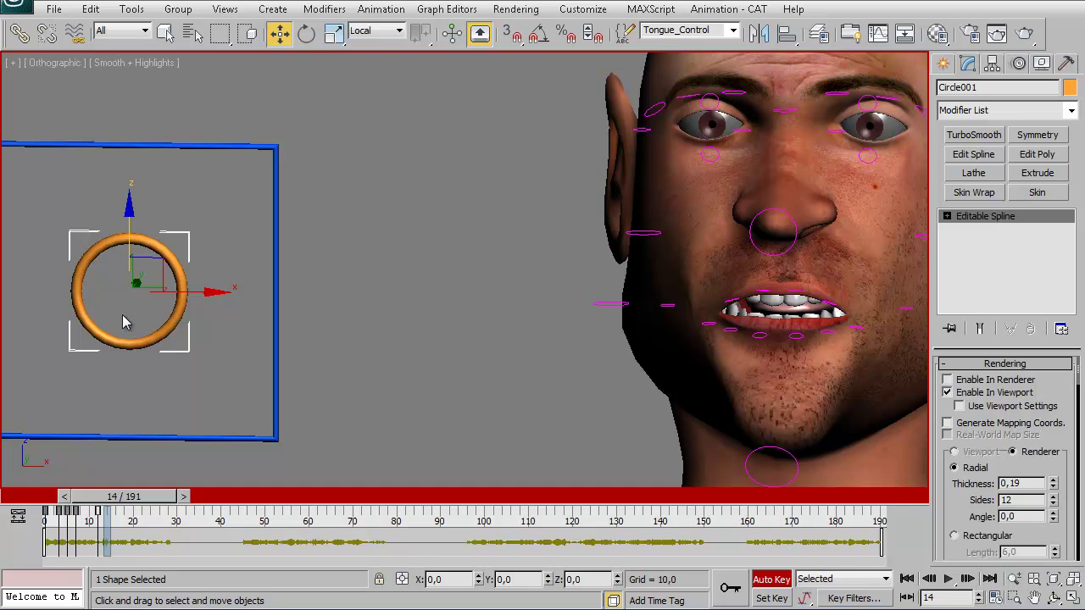
Raise the ring along Z, then push it well down to key a new mouth shape.
left_click_drag(128, 221, 135, 137)
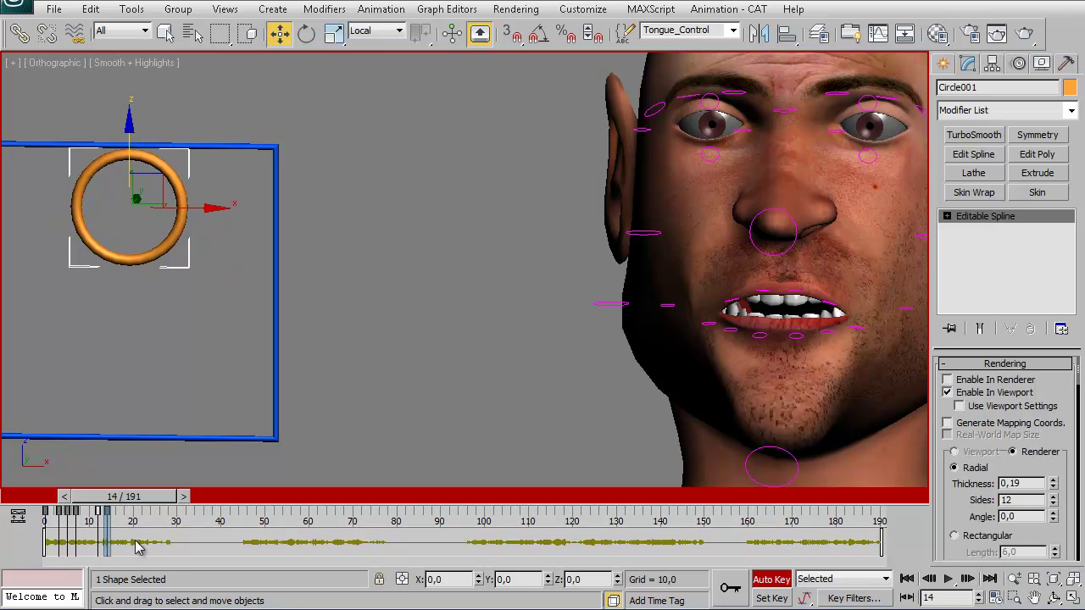
mouse_move(128, 499)
left_mouse_down()
mouse_move(100, 500)
mouse_move(131, 511)
mouse_move(96, 513)
mouse_move(127, 500)
left_mouse_up()
key("w")
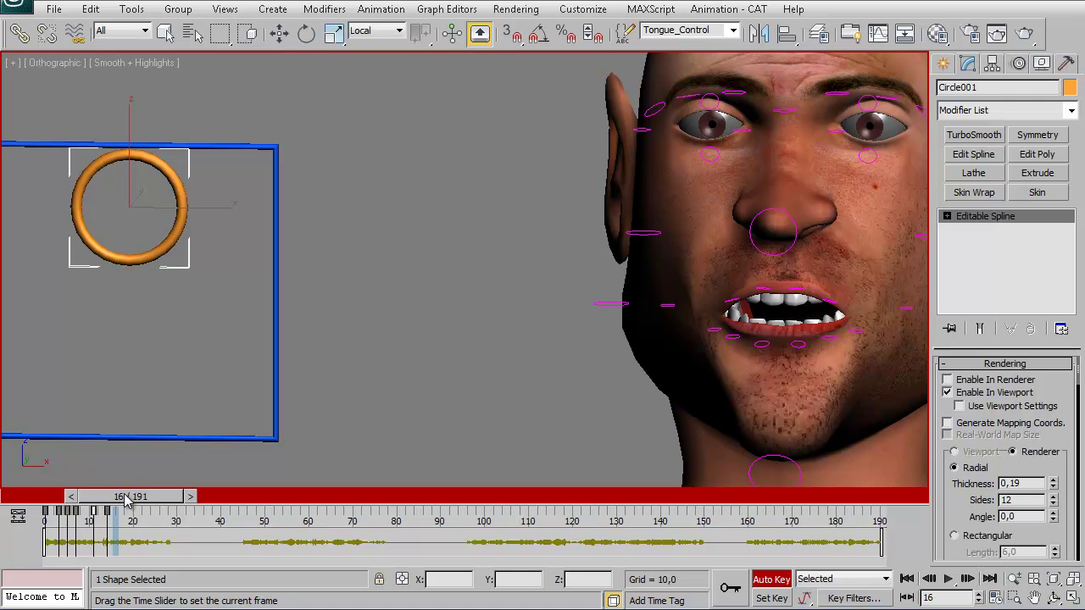
key("w")
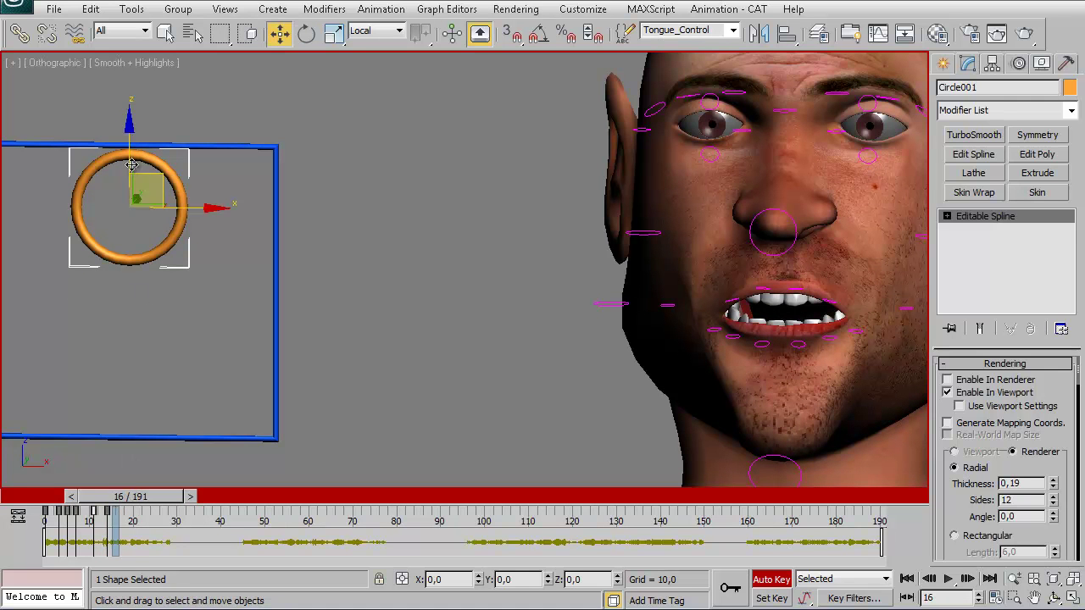
left_click_drag(130, 155, 132, 263)
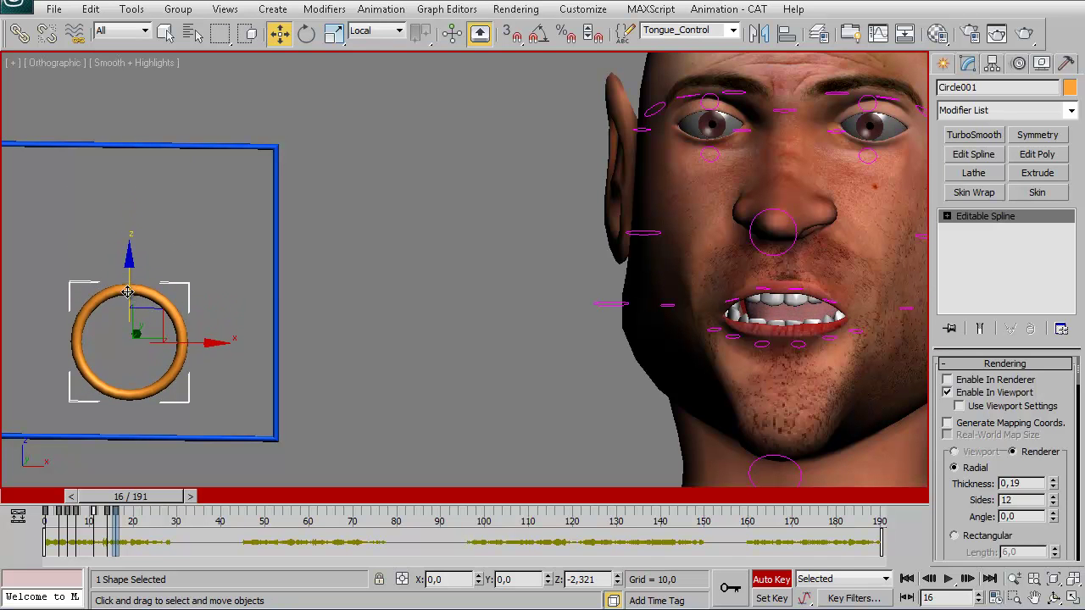
left_click_drag(132, 263, 127, 294)
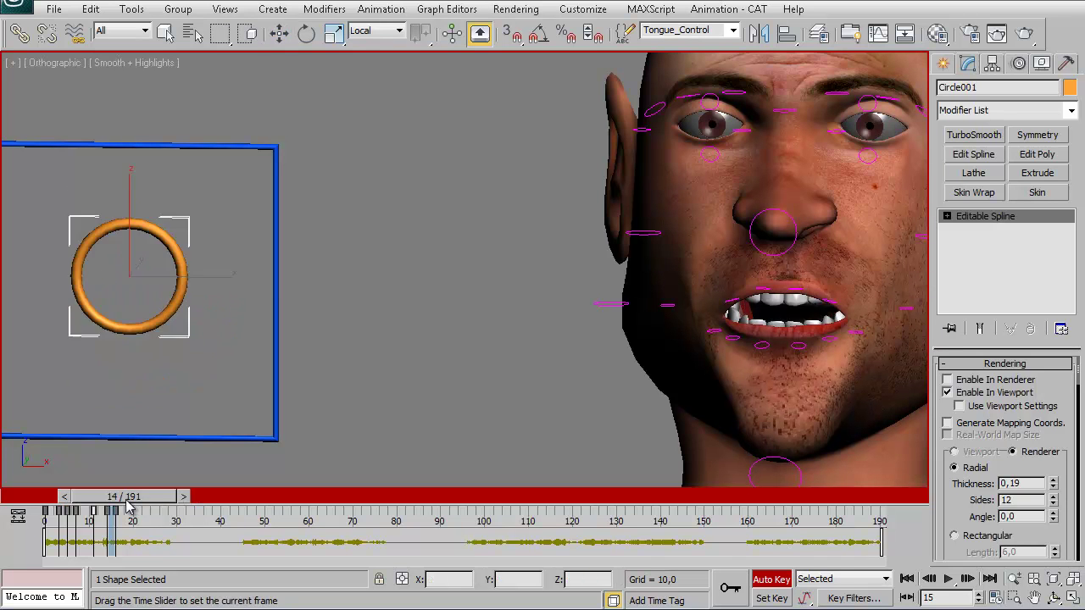
Scrub the timeline through frame 23 to review the tongue motion.
mouse_move(140, 496)
left_mouse_down()
mouse_move(119, 515)
mouse_move(150, 517)
left_mouse_up()
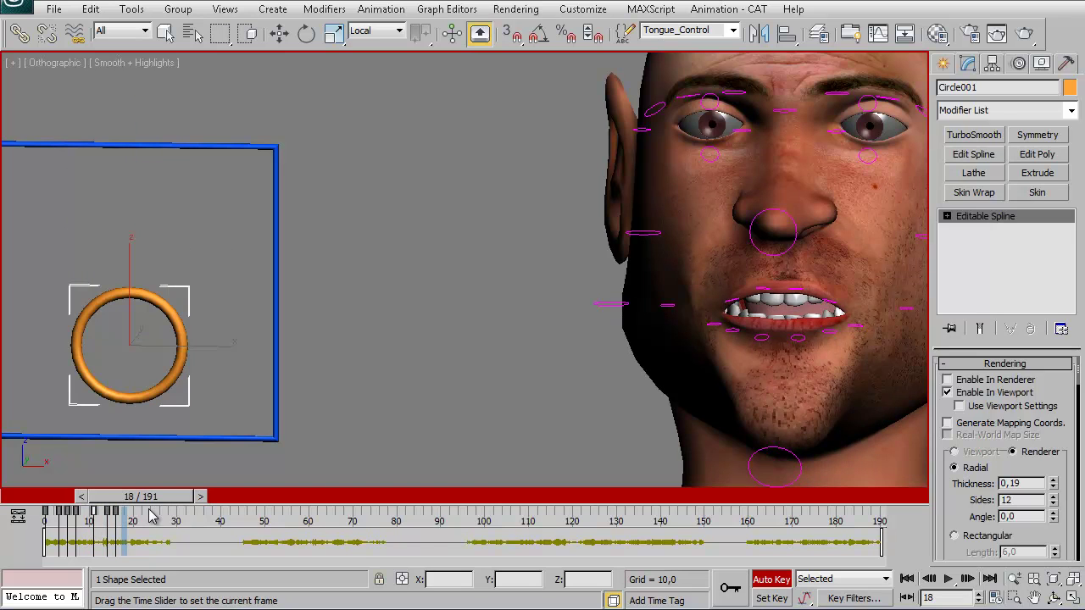
left_click_drag(151, 517, 174, 519)
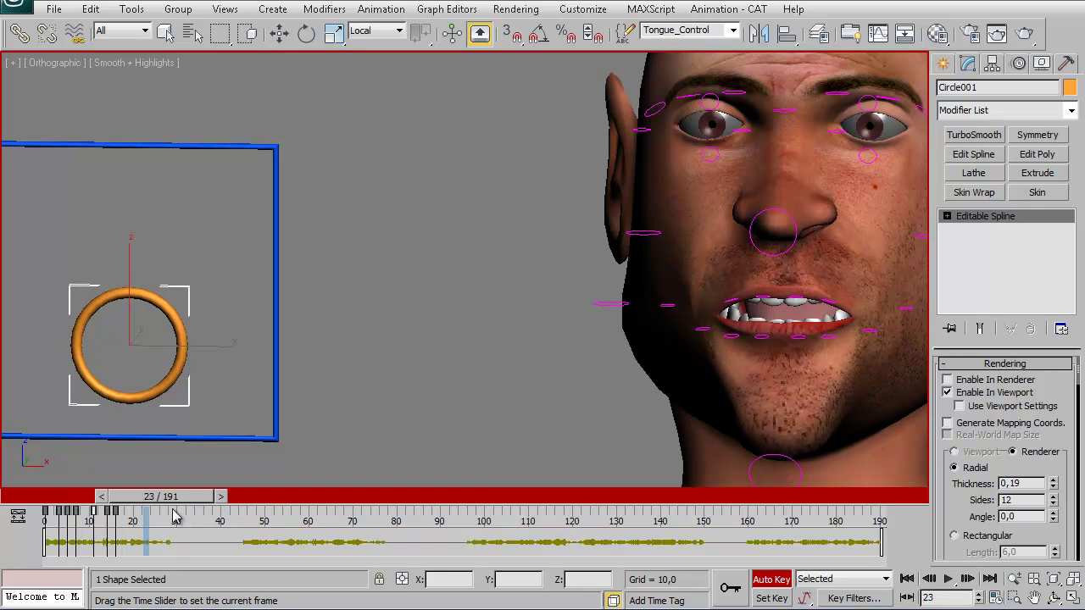
mouse_move(174, 519)
left_mouse_down()
mouse_move(165, 520)
mouse_move(174, 518)
left_mouse_up()
key("w")
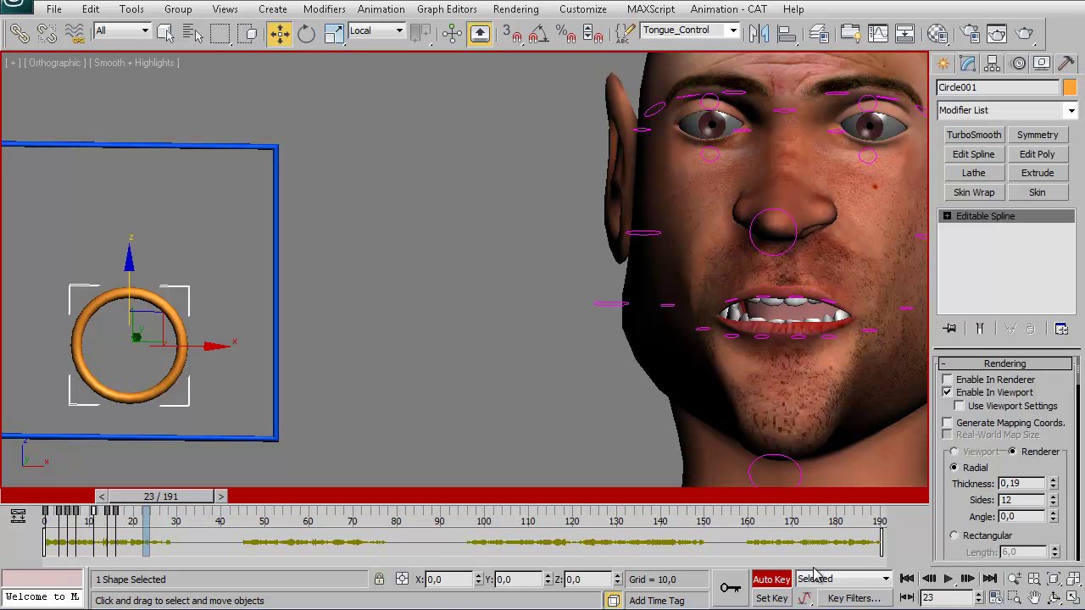
Turn off Auto Key, switch to wireframe, and select the WC_Tongue mesh.
left_click(773, 579)
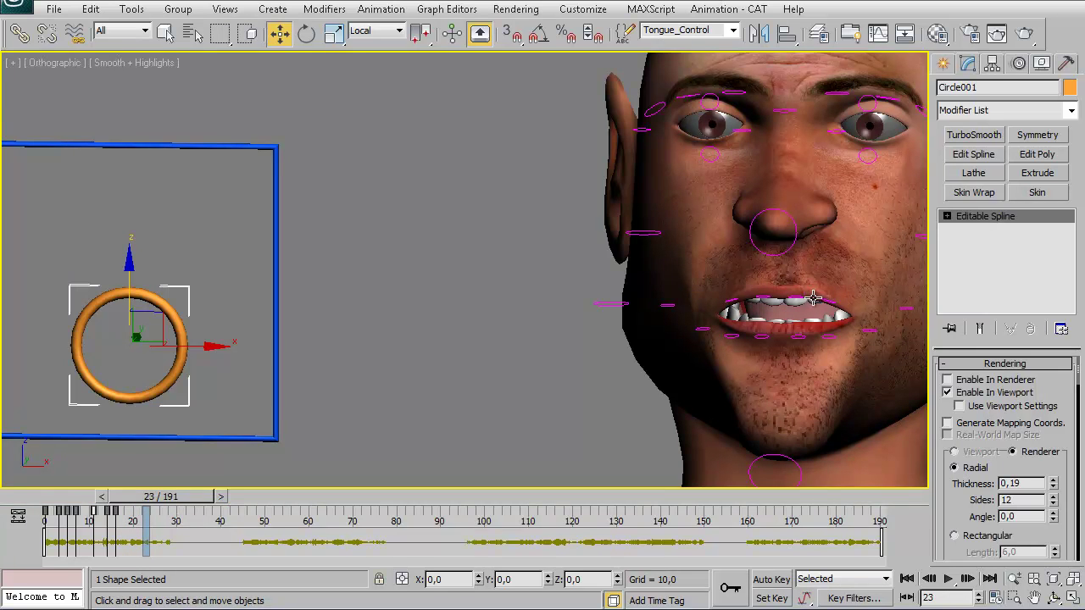
scroll(813, 300, "up", 3)
scroll(814, 299, "up", 3)
middle_click_drag(573, 352, 595, 308)
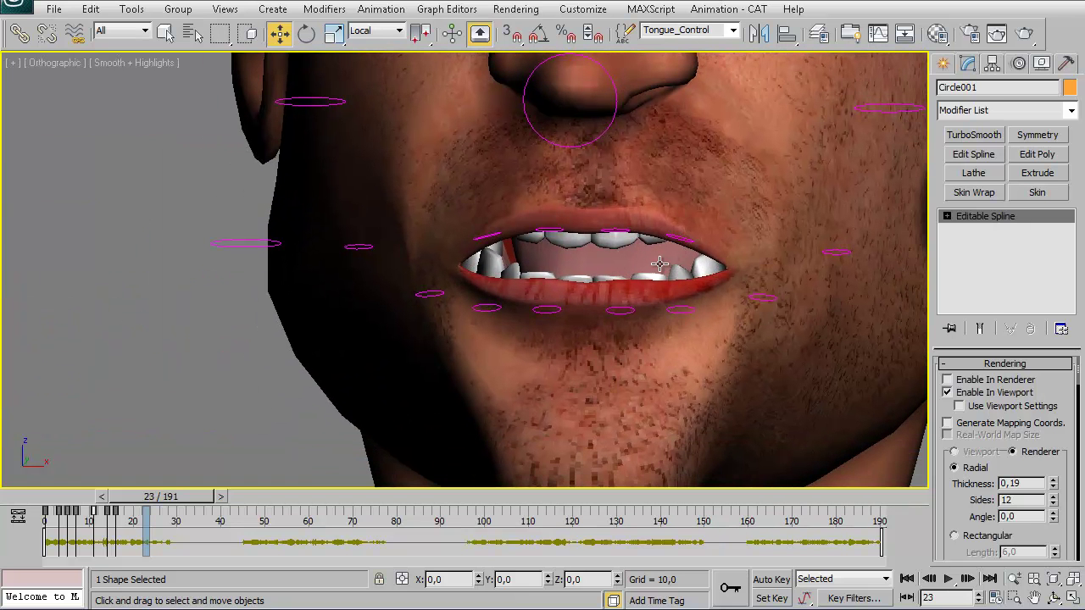
key("F3")
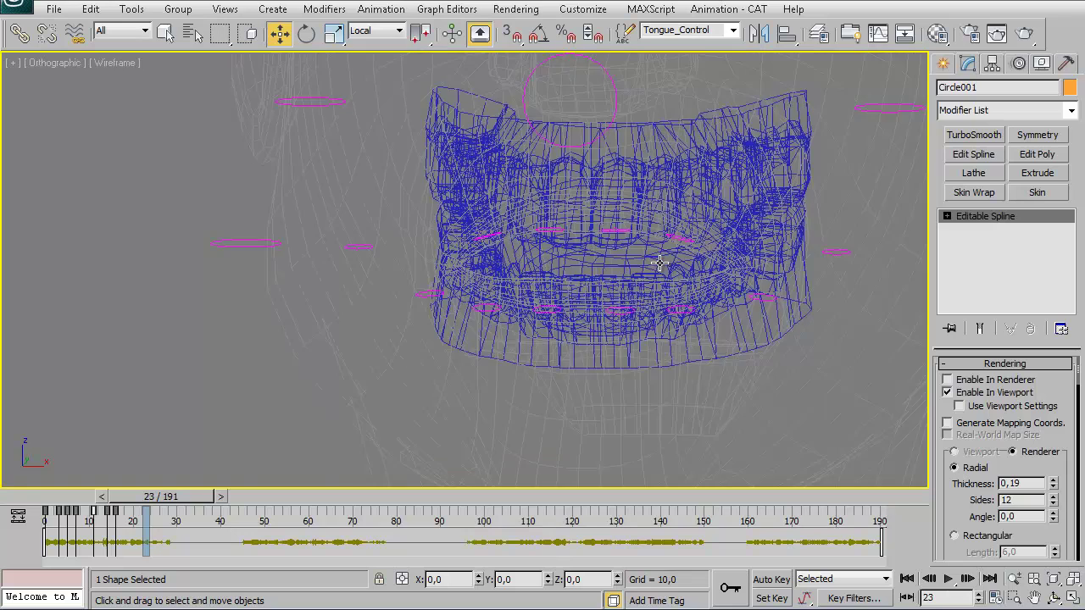
scroll(666, 267, "down", 2)
scroll(671, 273, "down", 1)
mouse_move(672, 273)
middle_mouse_down("alt")
mouse_move(535, 305)
mouse_move(568, 244)
middle_mouse_up("alt")
left_click(606, 297)
key("shift+z")
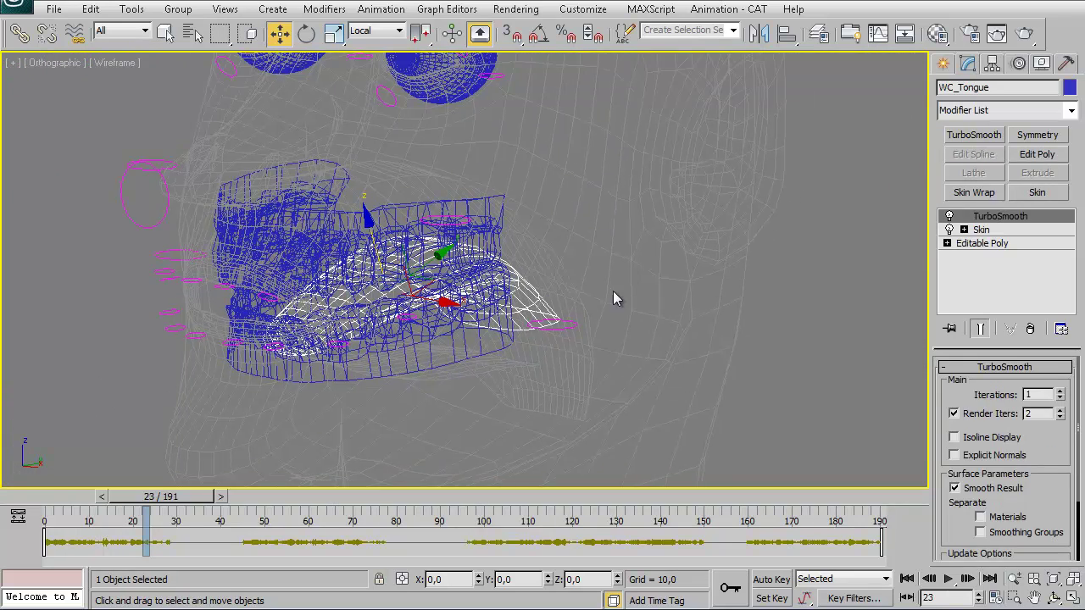
key("shift+z")
Unhide the WC_Bones layer in the layer manager.
right_click(643, 212)
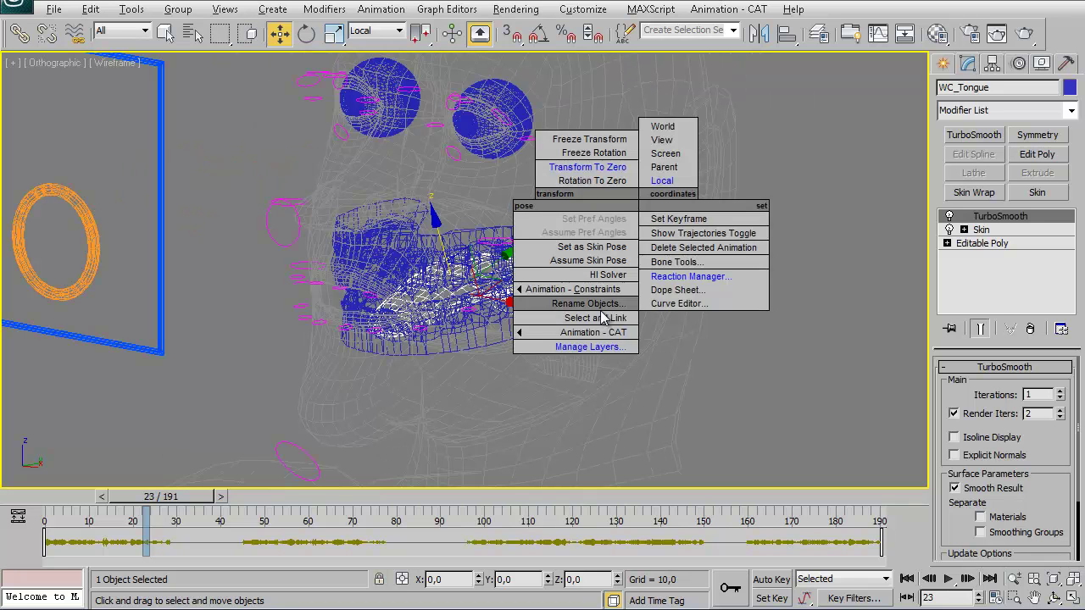
left_click(603, 346)
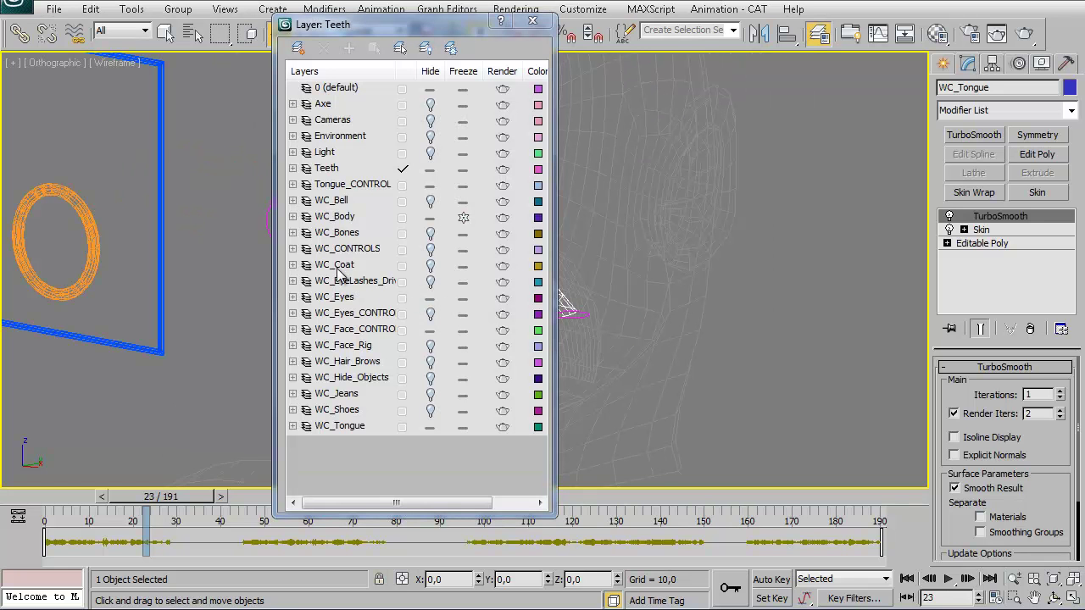
left_click(431, 234)
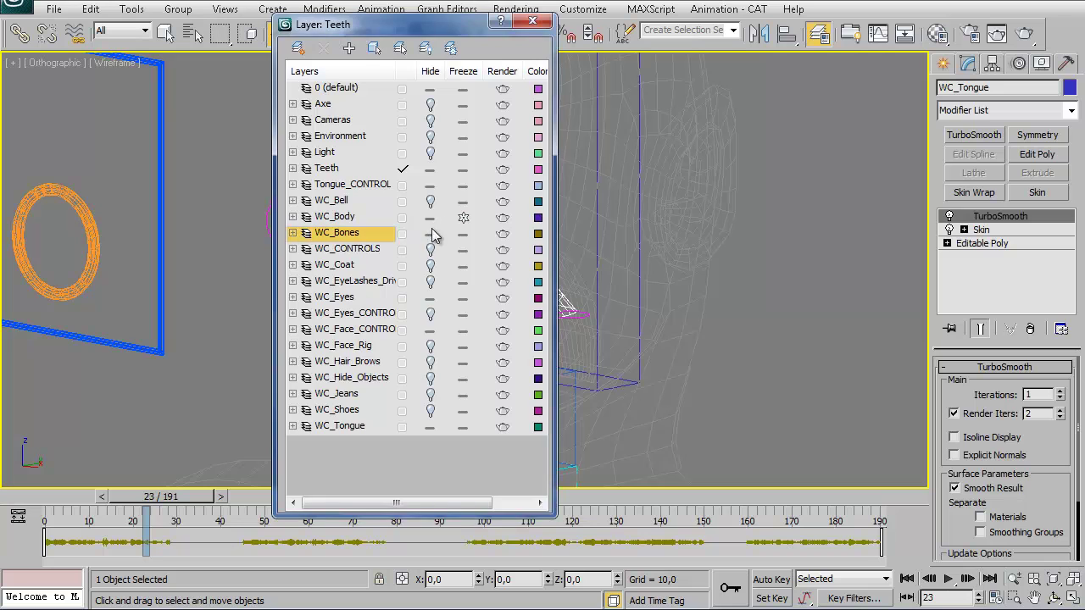
left_click(532, 23)
middle_click_drag(605, 299, 481, 331, "alt")
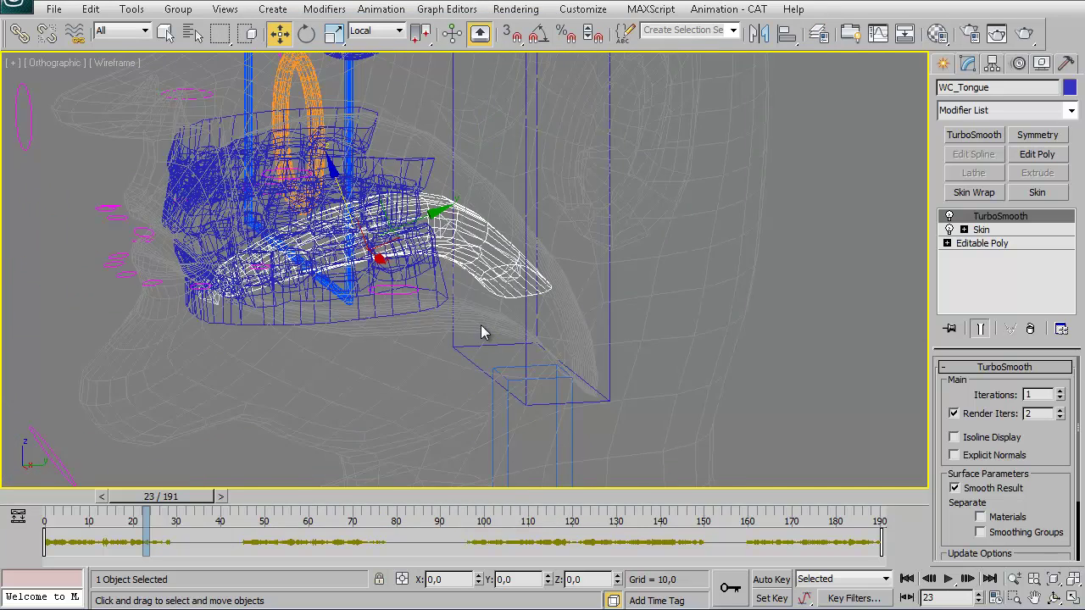
scroll(480, 331, "up", 1)
scroll(483, 318, "up", 1)
scroll(480, 292, "up", 1)
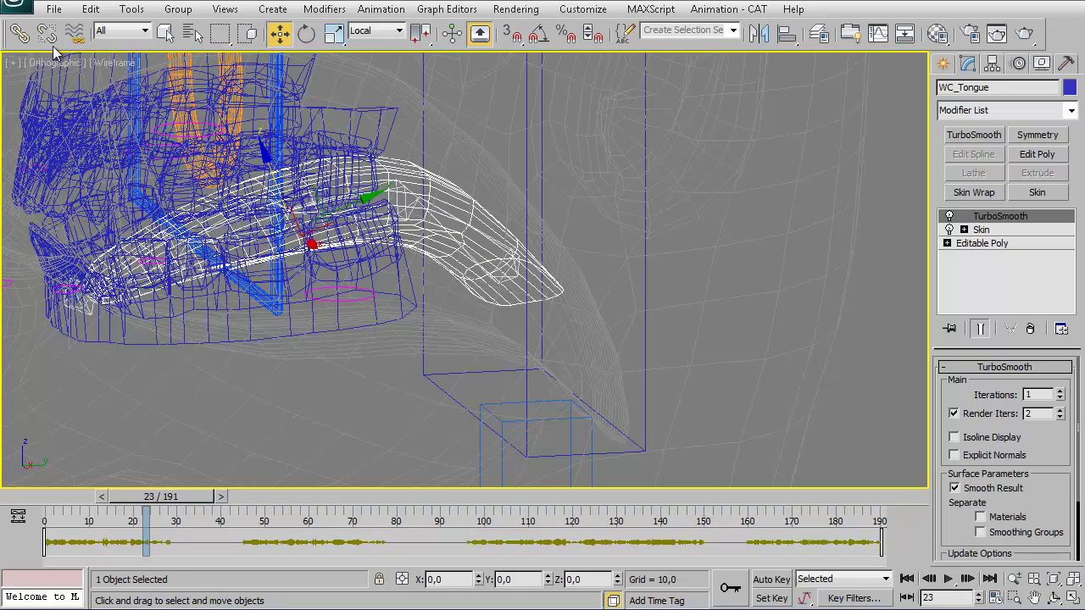
Select the bone at the tongue tip (Bone001) in the viewport.
left_click(514, 277)
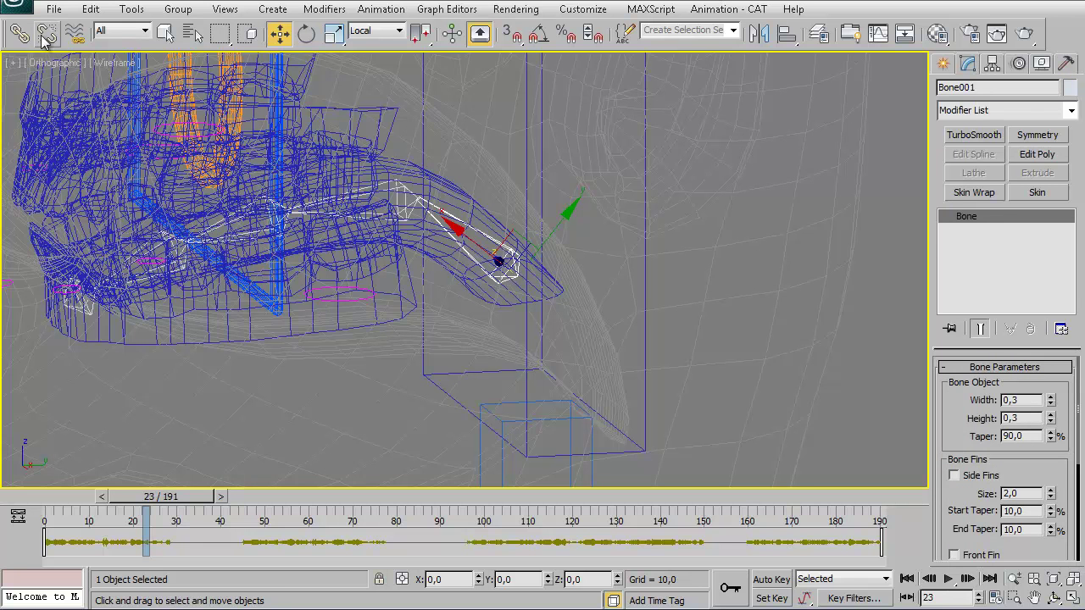
scroll(506, 275, "up", 5)
scroll(472, 256, "down", 2)
scroll(476, 263, "down", 2)
scroll(477, 264, "down", 3)
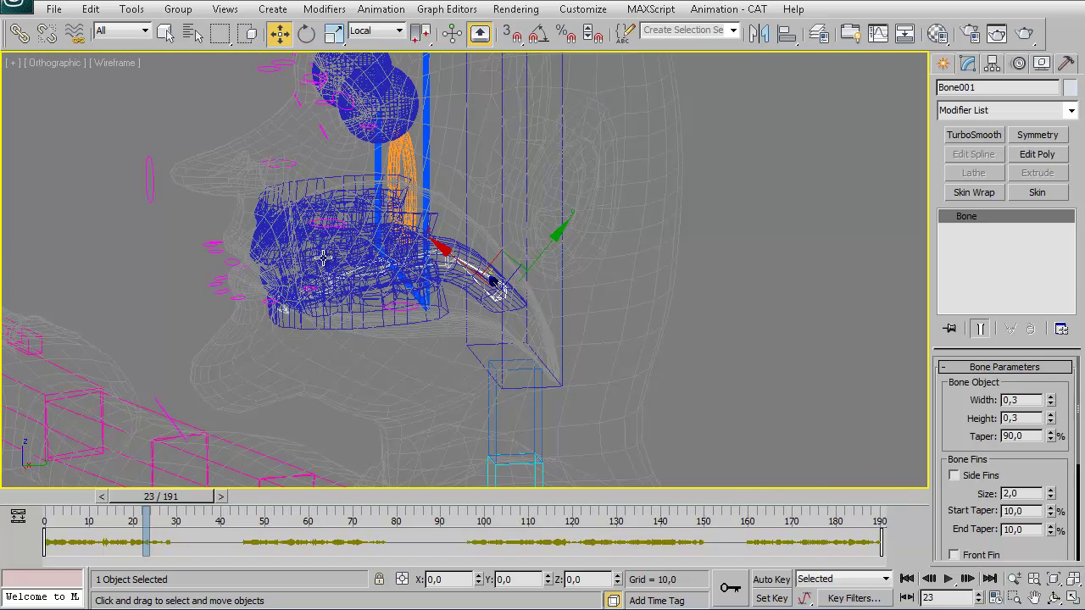
right_click(695, 153)
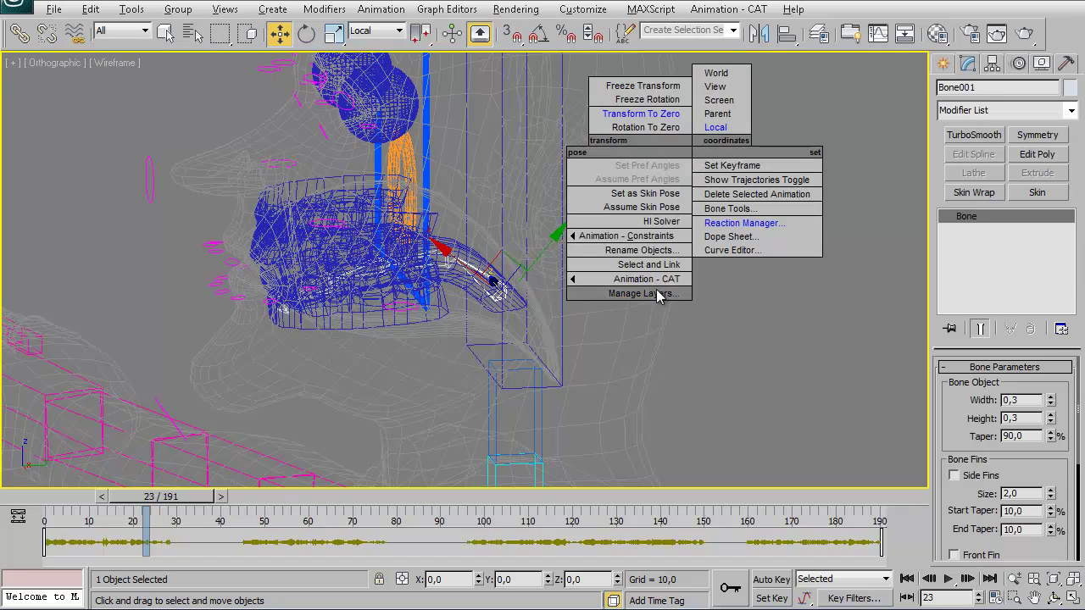
Select the WC_Face_Rig layer and try linking the tongue bone to a parent.
left_click(594, 294)
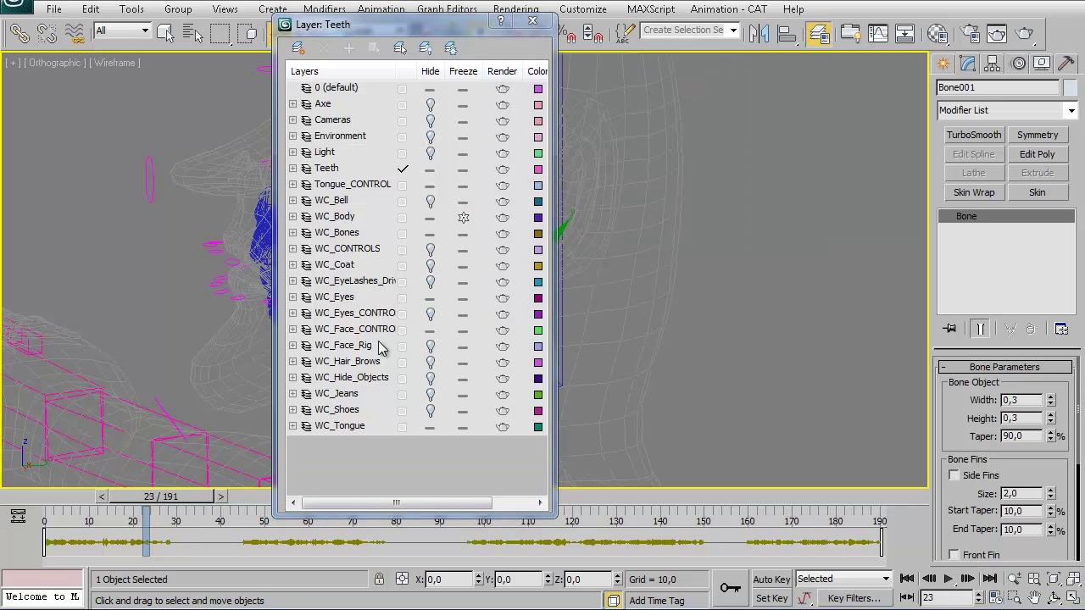
left_click(429, 346)
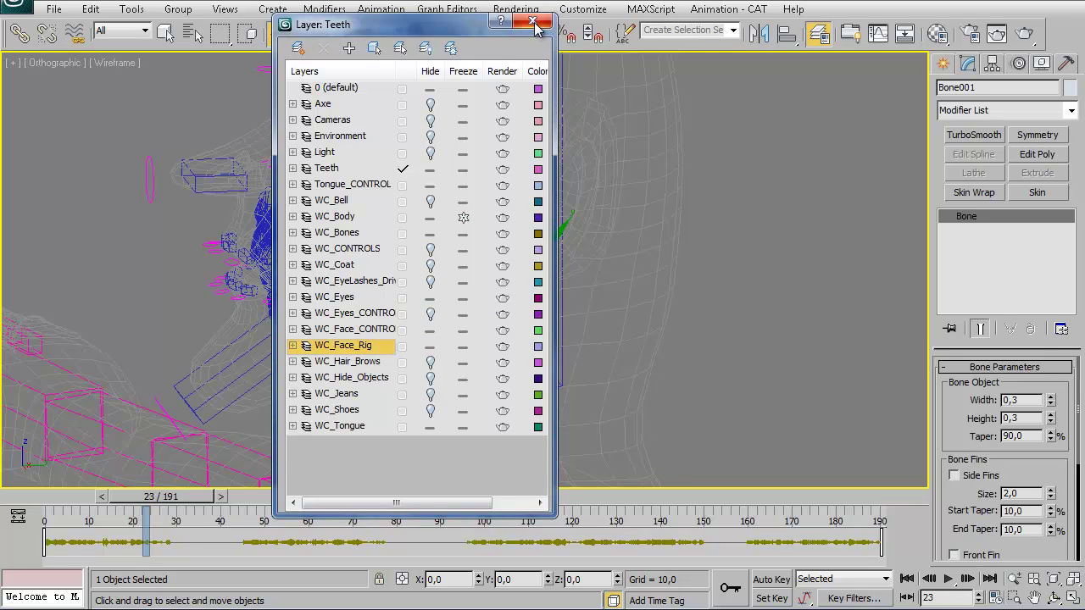
left_click(532, 20)
mouse_move(416, 314)
middle_mouse_down("alt")
mouse_move(363, 313)
mouse_move(468, 319)
middle_mouse_up("alt")
scroll(363, 313, "up", 2)
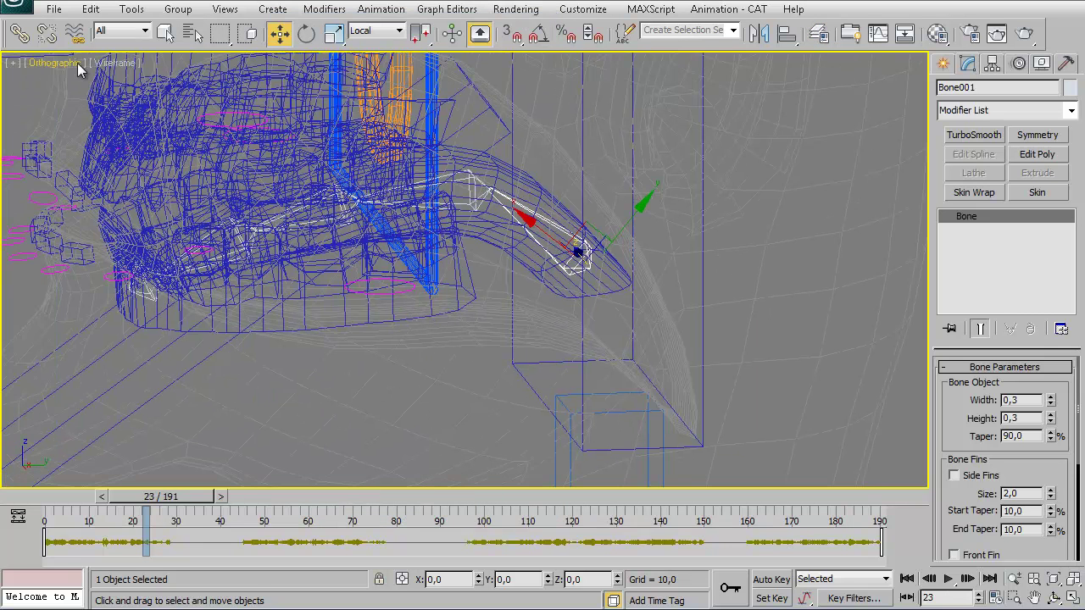
left_click(19, 32)
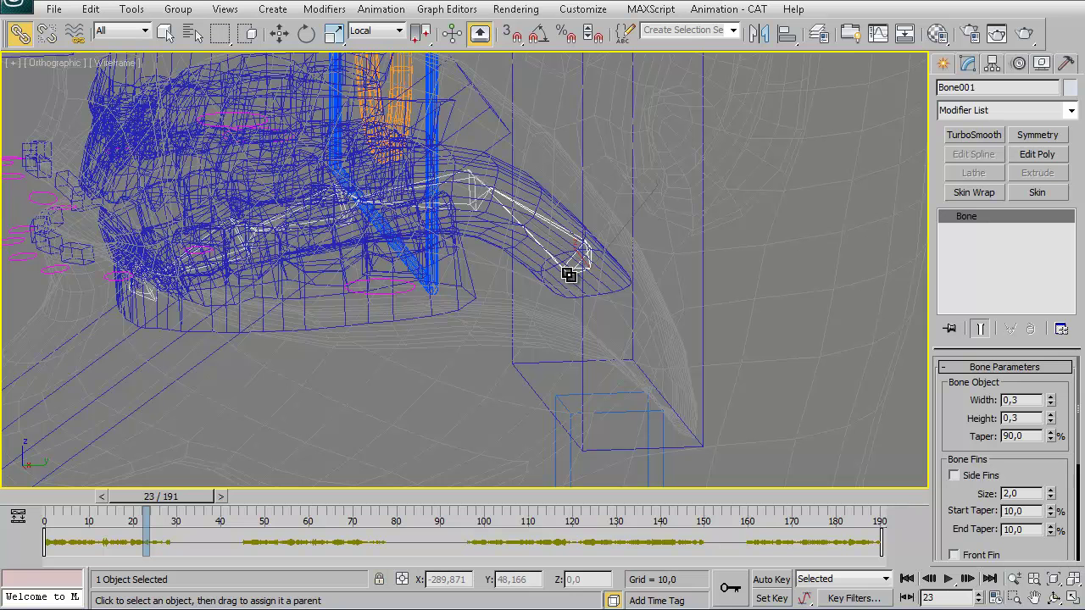
mouse_move(571, 273)
left_mouse_down()
mouse_move(462, 376)
mouse_move(150, 395)
left_mouse_up()
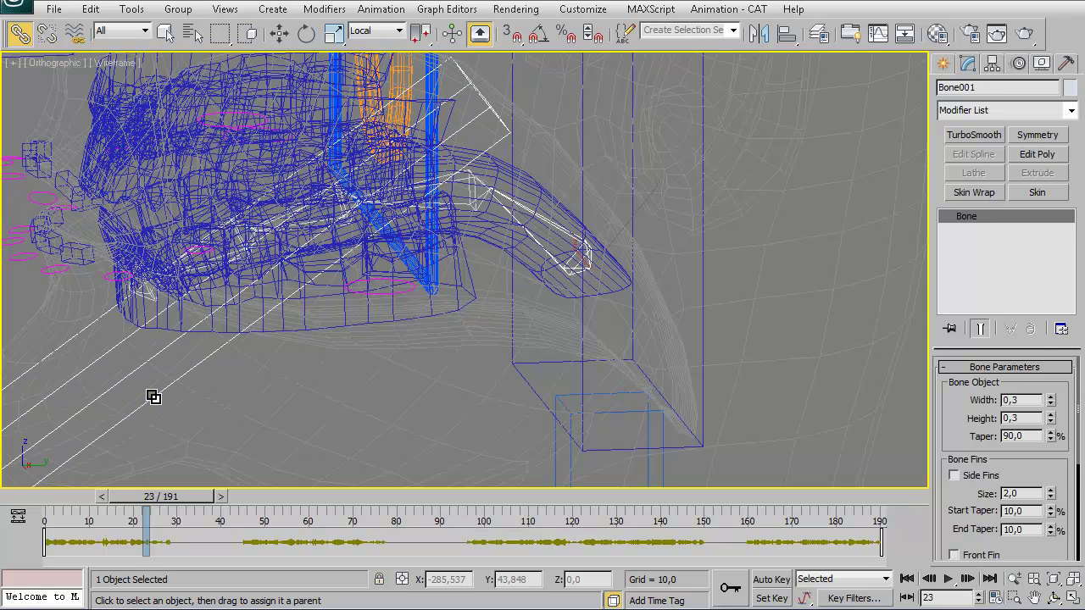
scroll(474, 296, "down", 1)
scroll(455, 317, "down", 2)
scroll(462, 336, "down", 2)
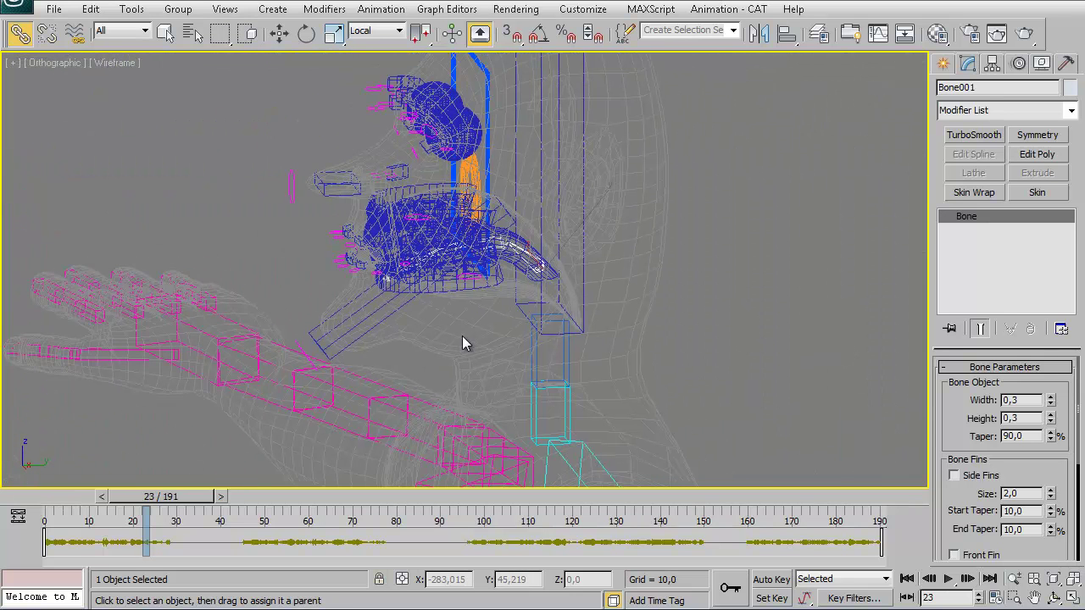
Rotate the head bone's control circle to test how the tongue and jaw follow.
left_click(304, 350)
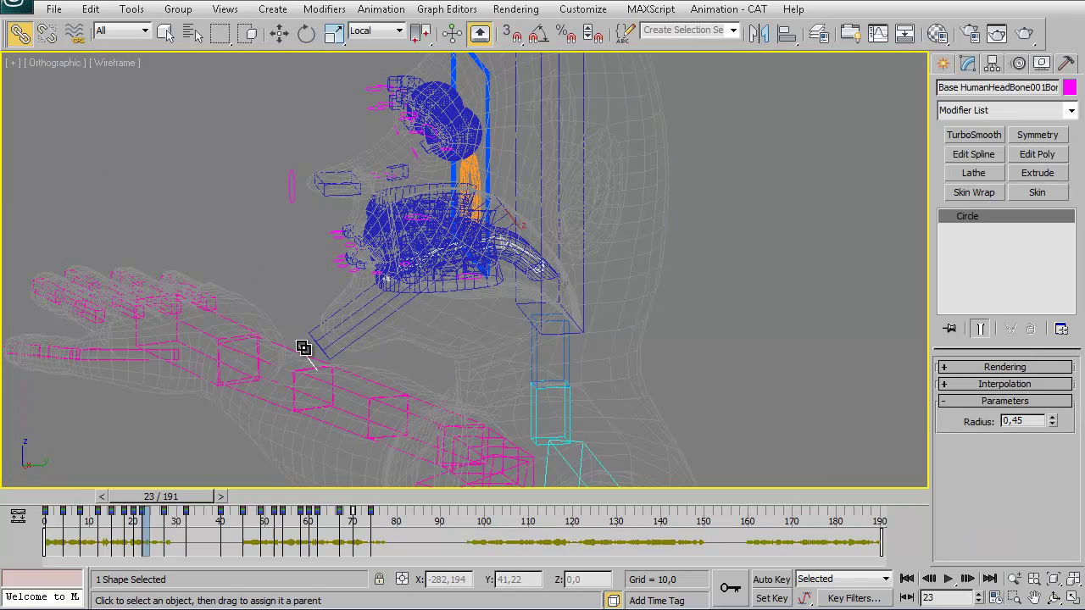
right_click(386, 306)
left_click(406, 345)
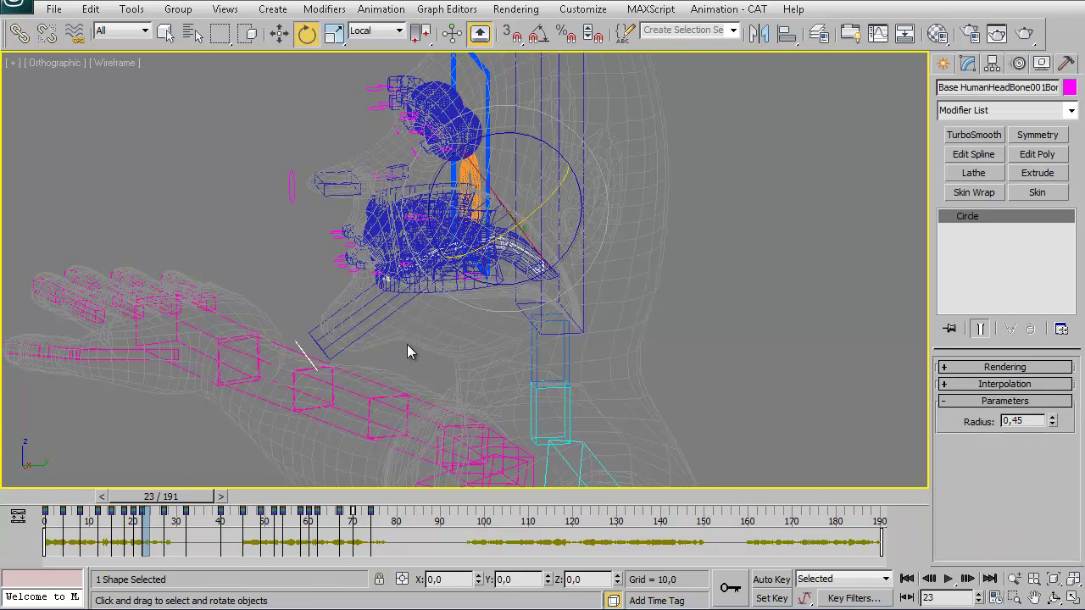
mouse_move(520, 139)
left_mouse_down()
mouse_move(564, 158)
mouse_move(498, 122)
mouse_move(483, 92)
left_mouse_up()
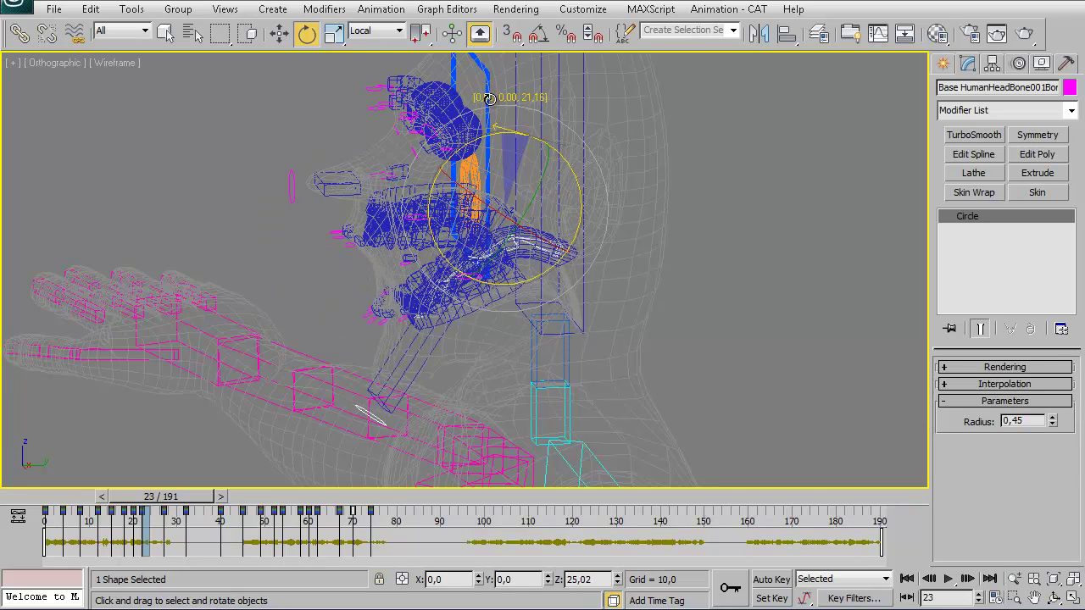
left_click_drag(483, 92, 435, 339)
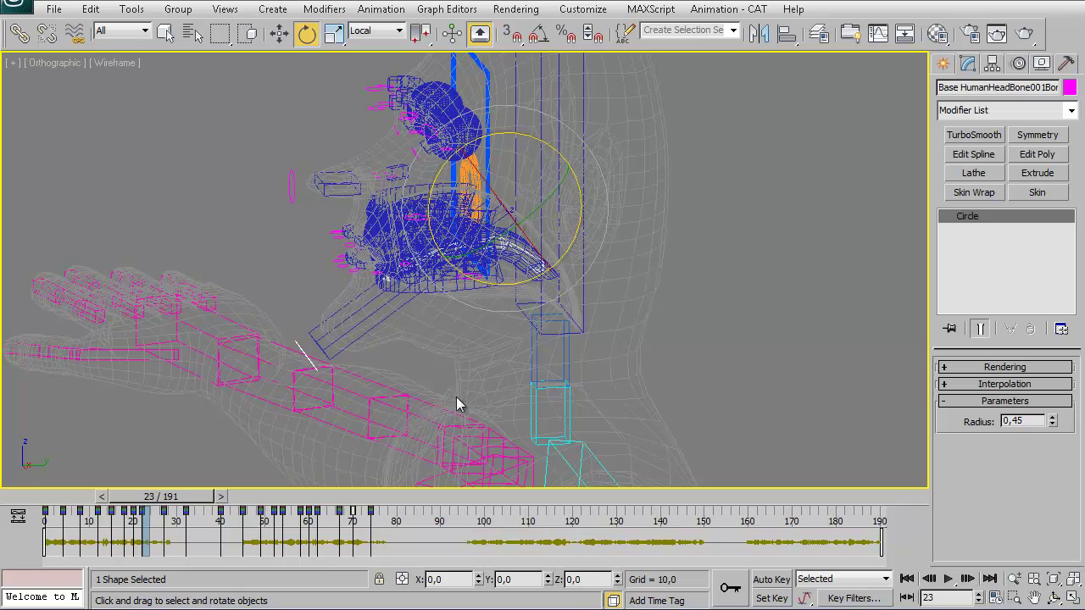
right_click(696, 215)
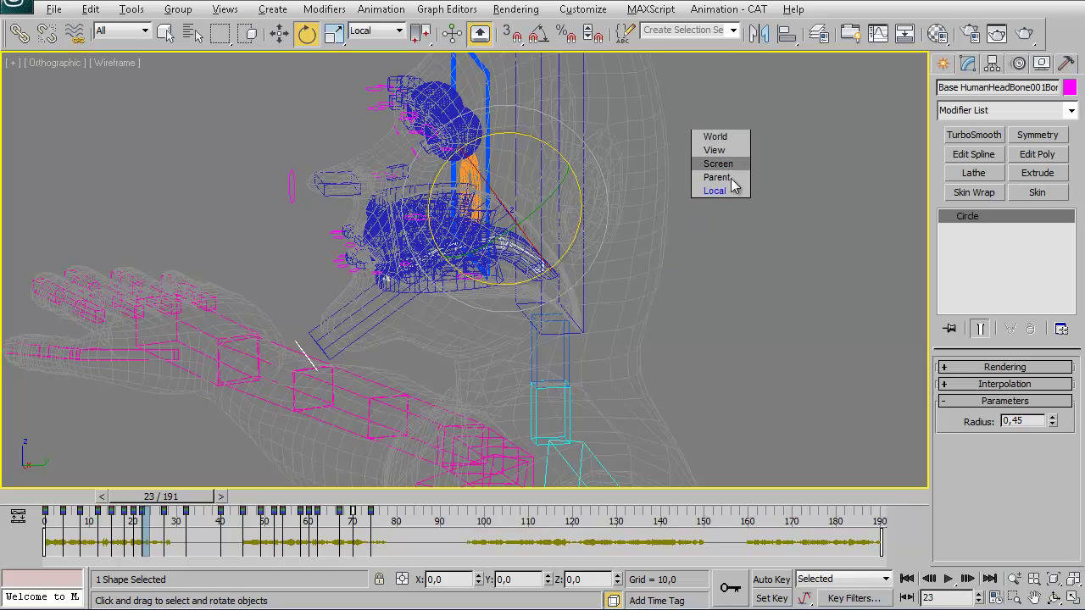
In the Layer Manager, hide the WC_Bones and WC_Face_Rig layers and toggle WC_Face_CONTROLS.
left_click(817, 36)
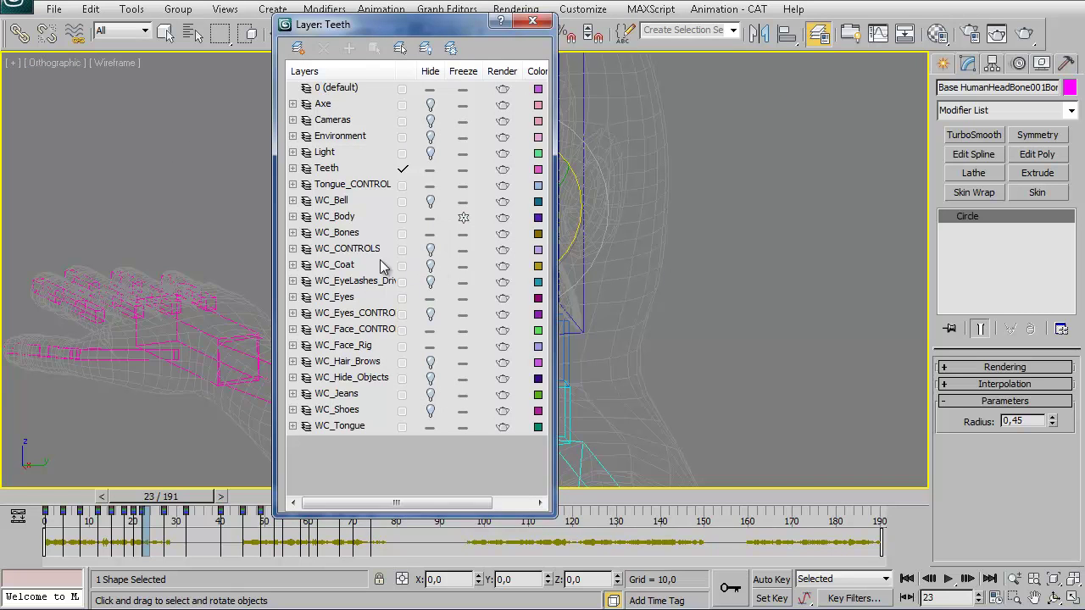
left_click(429, 235)
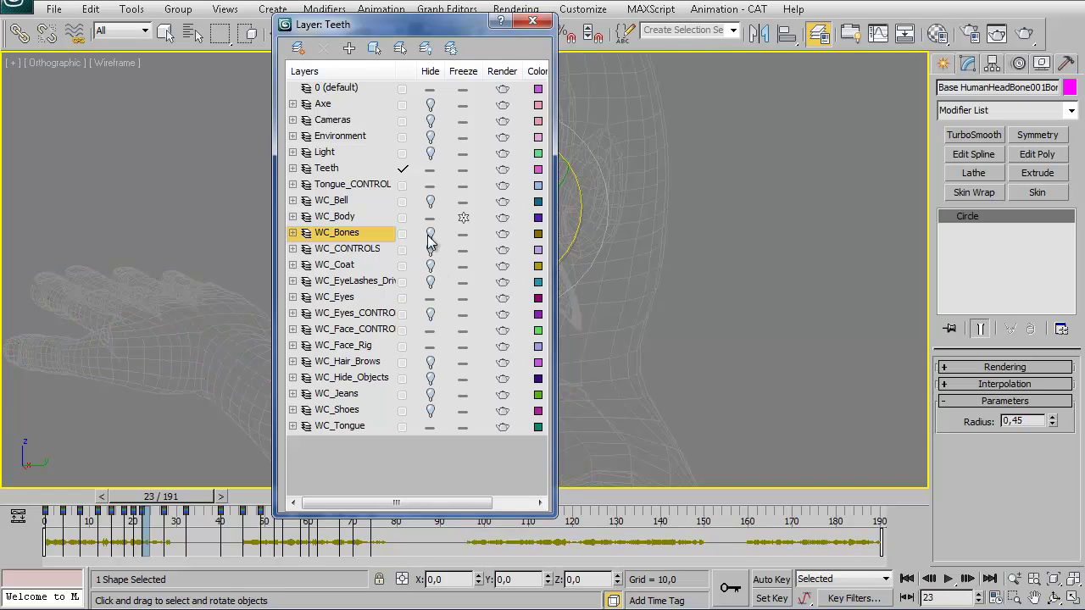
left_click(430, 347)
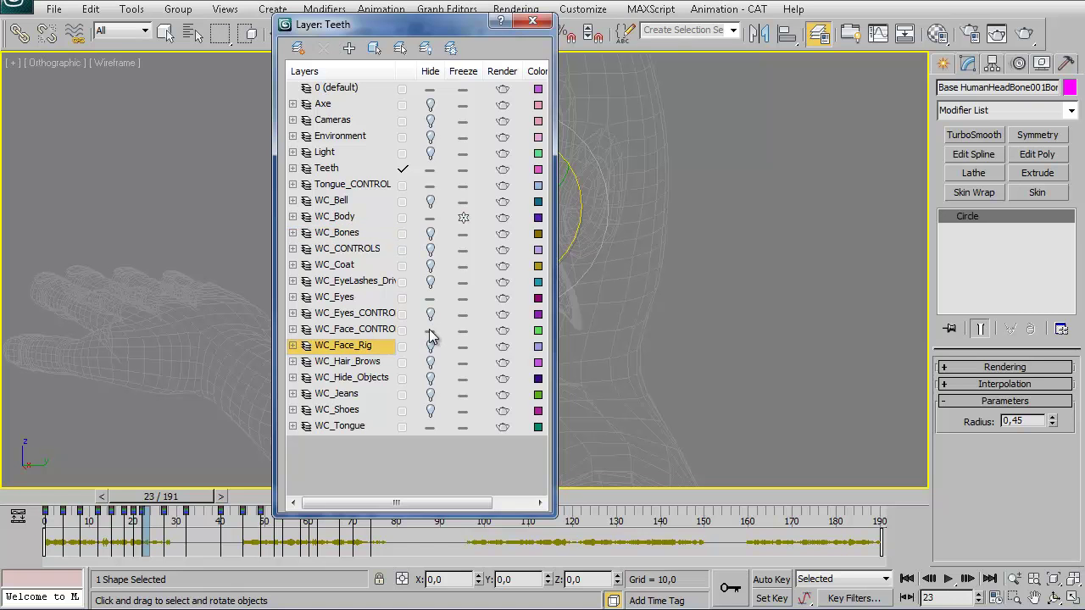
left_click(430, 330)
left_click(532, 20)
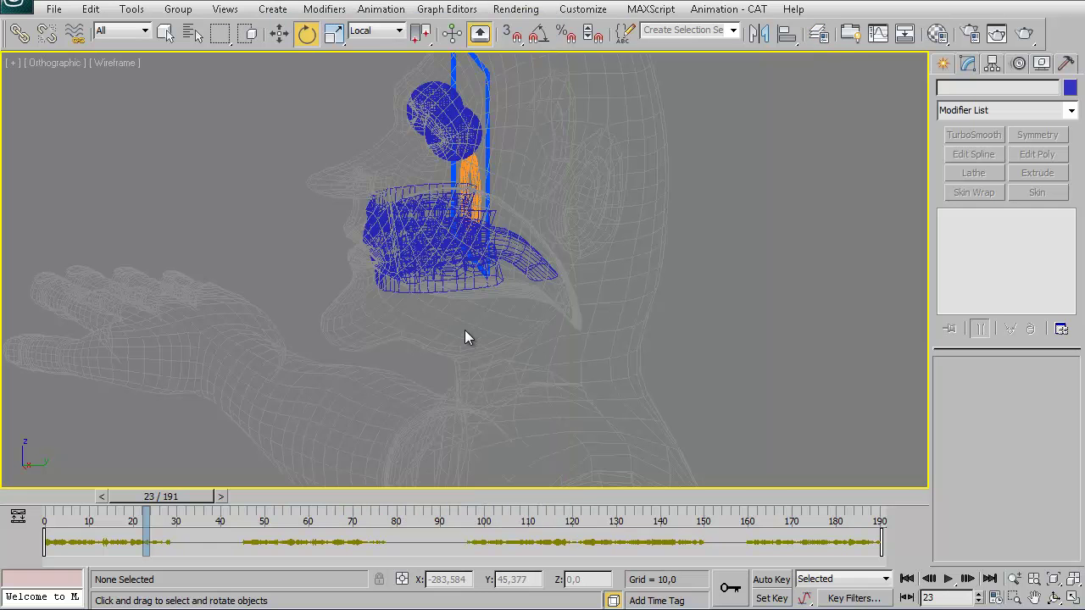
Switch the viewport to shaded, save the scene, and scrub the timeline to review the lip-sync.
key("F3")
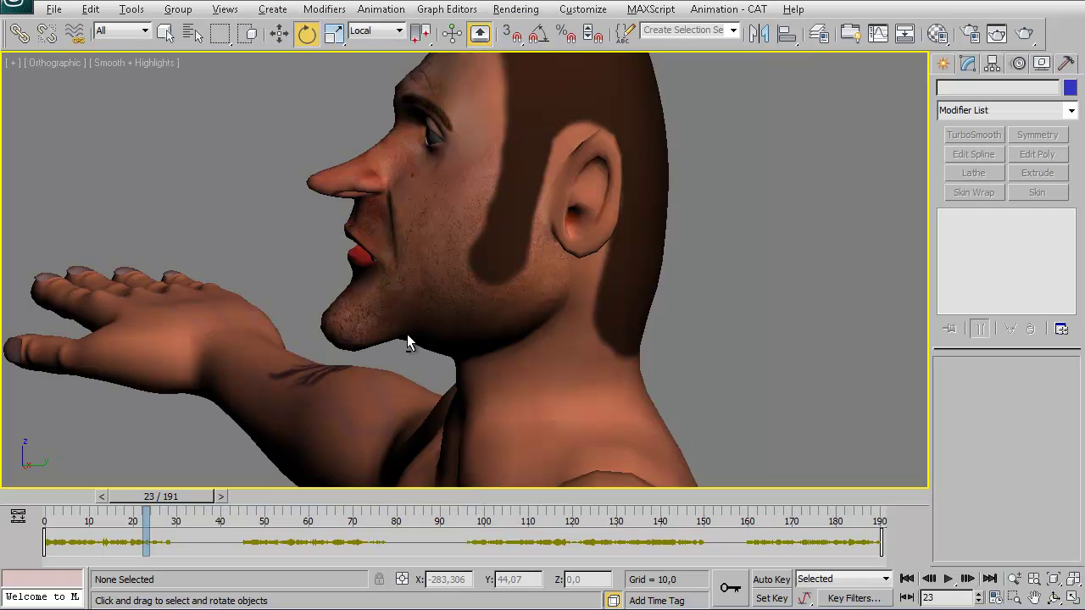
key("ctrl+s")
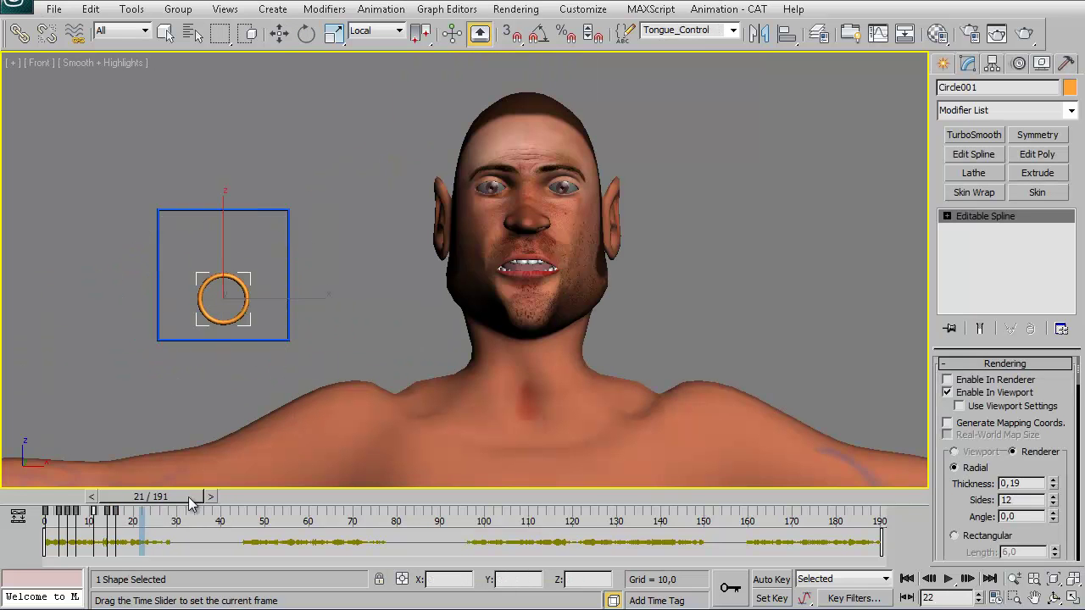
mouse_move(190, 504)
left_mouse_down()
mouse_move(75, 517)
mouse_move(179, 498)
mouse_move(195, 500)
mouse_move(174, 510)
mouse_move(199, 507)
left_mouse_up()
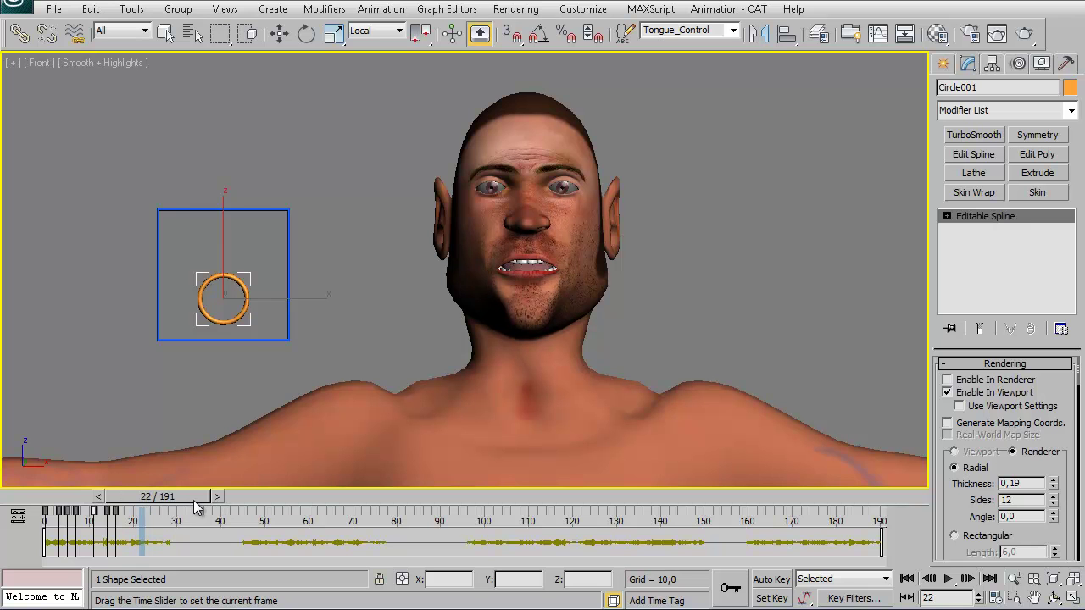
Switch to Select and Move and nudge the tongue control circle slightly down.
key("e")
right_click(257, 278)
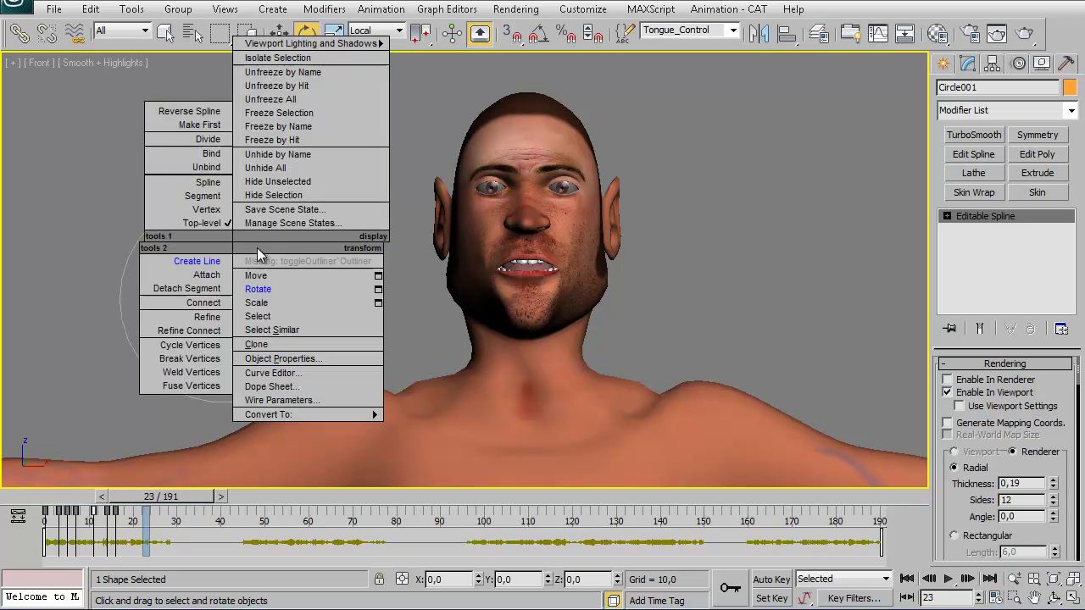
left_click(327, 262)
left_click_drag(225, 226, 225, 238)
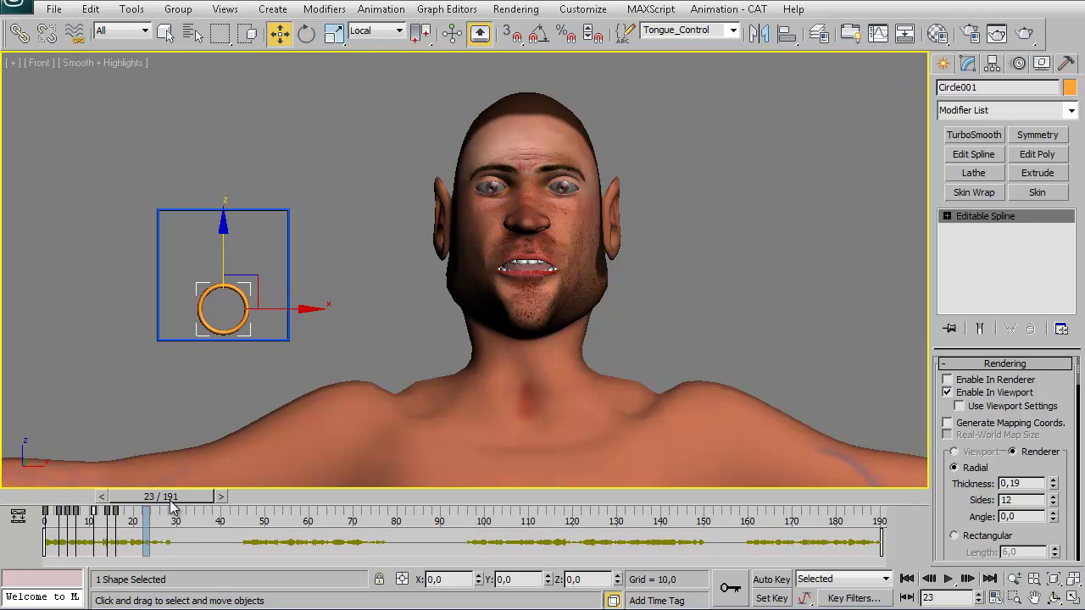
At frame 26, raise the tongue control circle, then undo that move.
left_click_drag(171, 506, 191, 499)
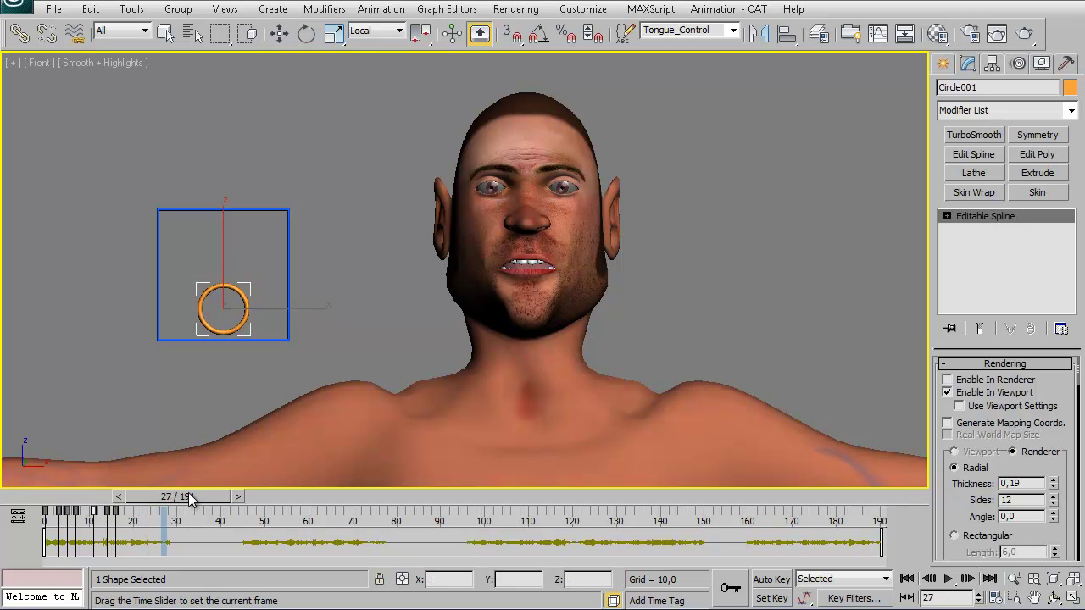
left_click_drag(188, 500, 186, 498)
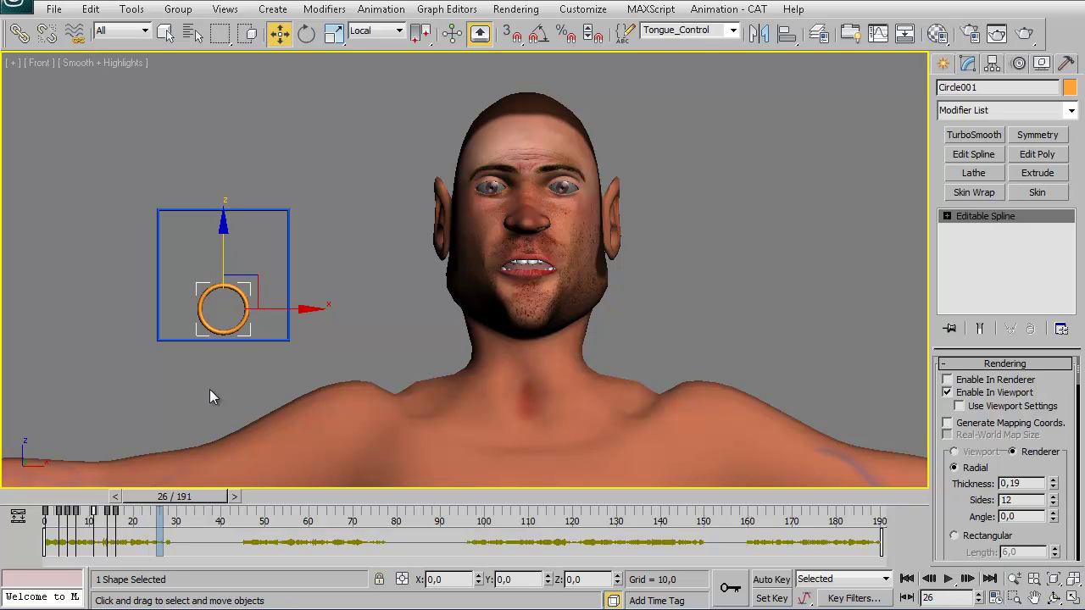
mouse_move(222, 247)
left_mouse_down()
mouse_move(229, 201)
mouse_move(218, 246)
left_mouse_up()
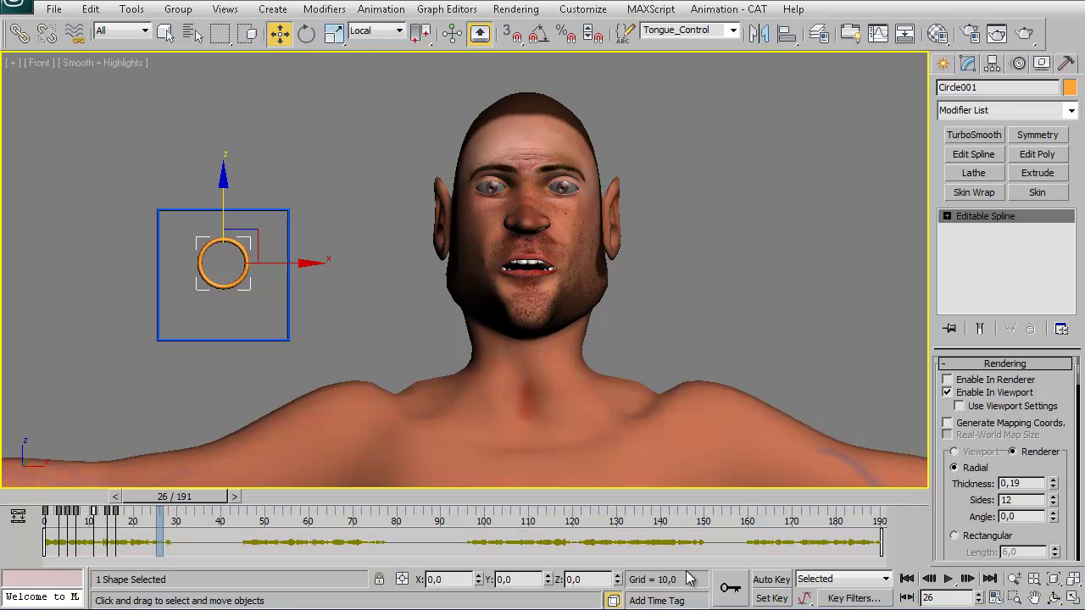
key("ctrl+z")
With Auto Key on, key the raised tongue control and copy the frame-17 keys to about frame 22.
left_click(771, 579)
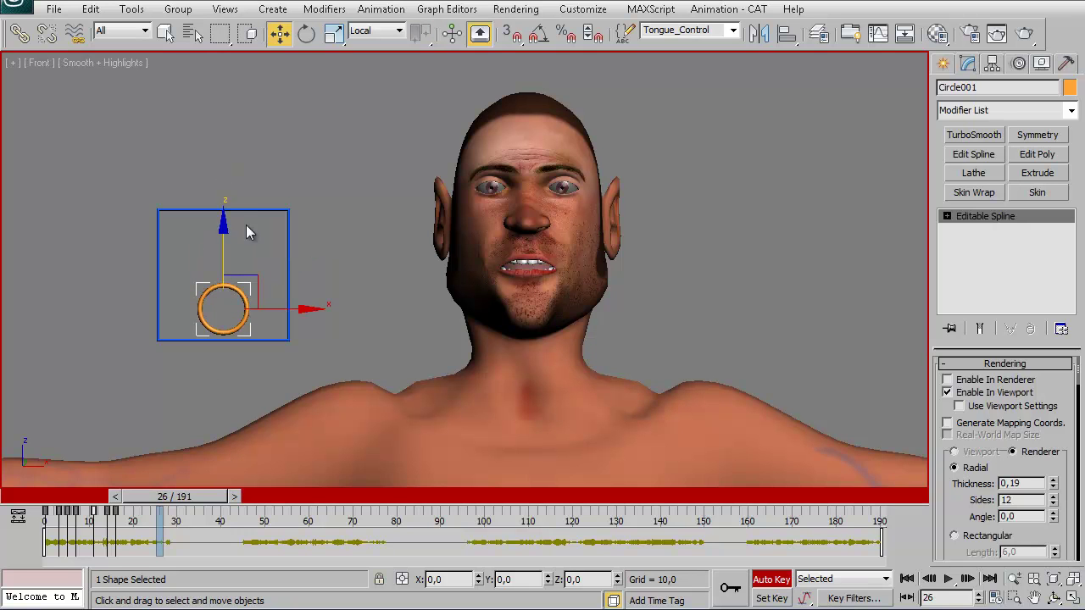
left_click_drag(226, 238, 228, 189)
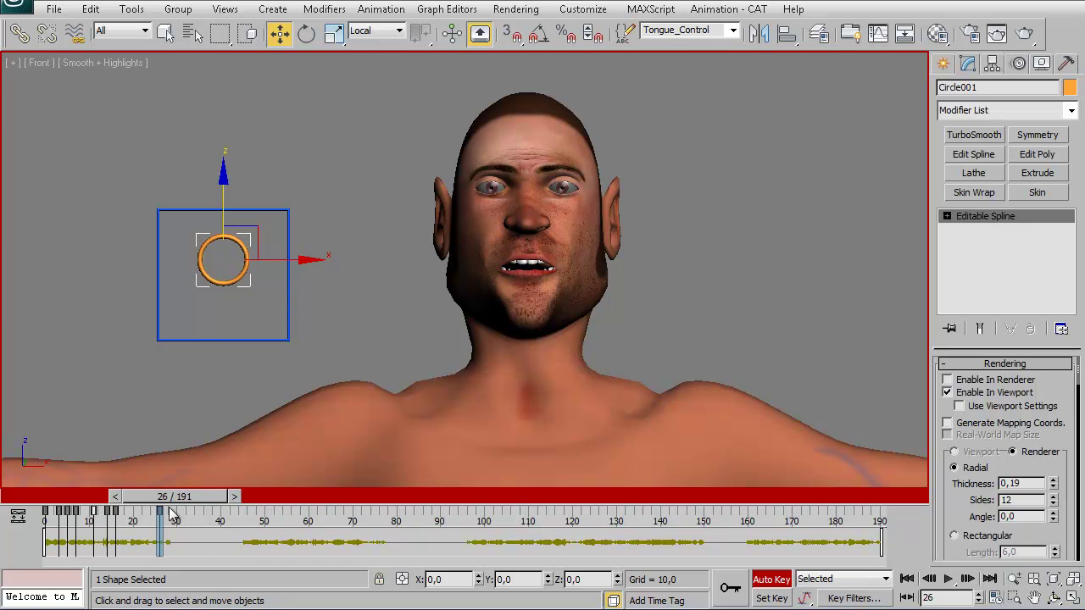
left_click_drag(133, 517, 119, 519)
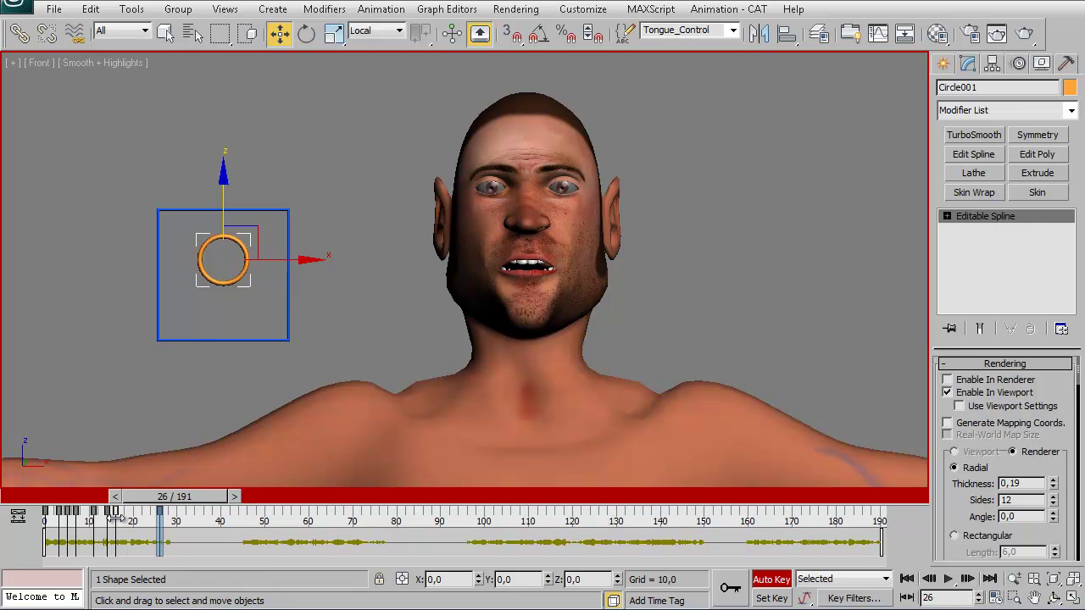
left_click_drag(119, 521, 188, 509, "shift")
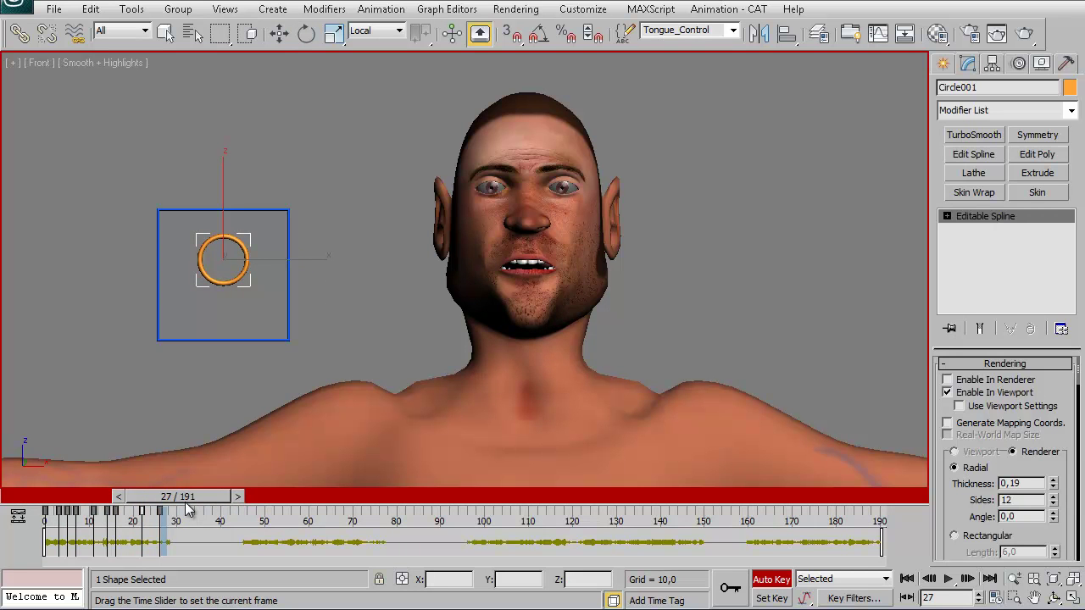
mouse_move(191, 510)
left_mouse_down()
mouse_move(310, 515)
mouse_move(258, 519)
left_mouse_up()
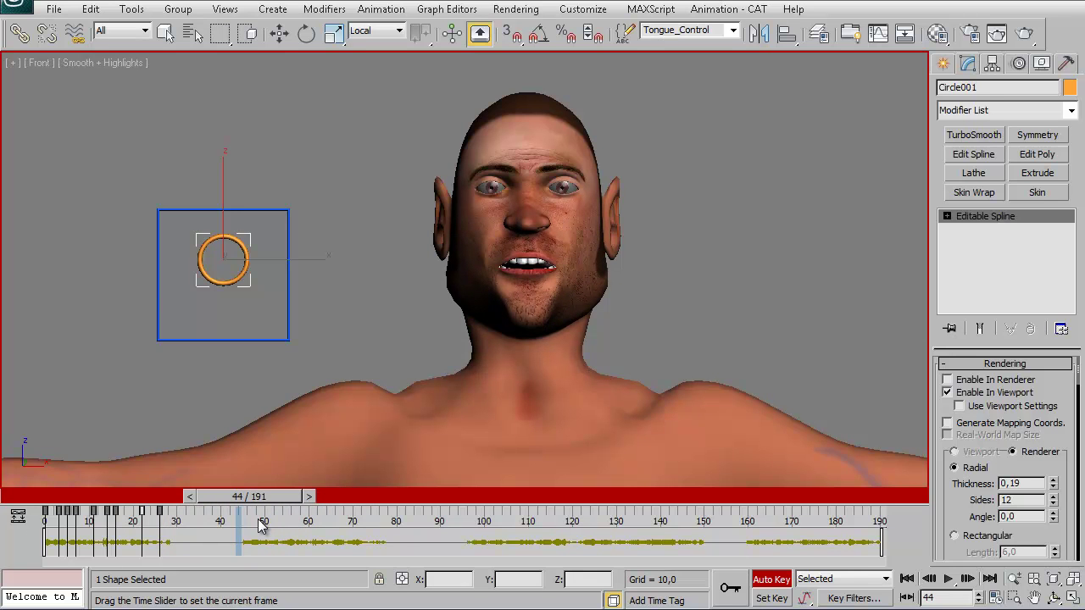
Copy the frame 26 key to frame 36 and lower the tongue control at frame 45.
key("w")
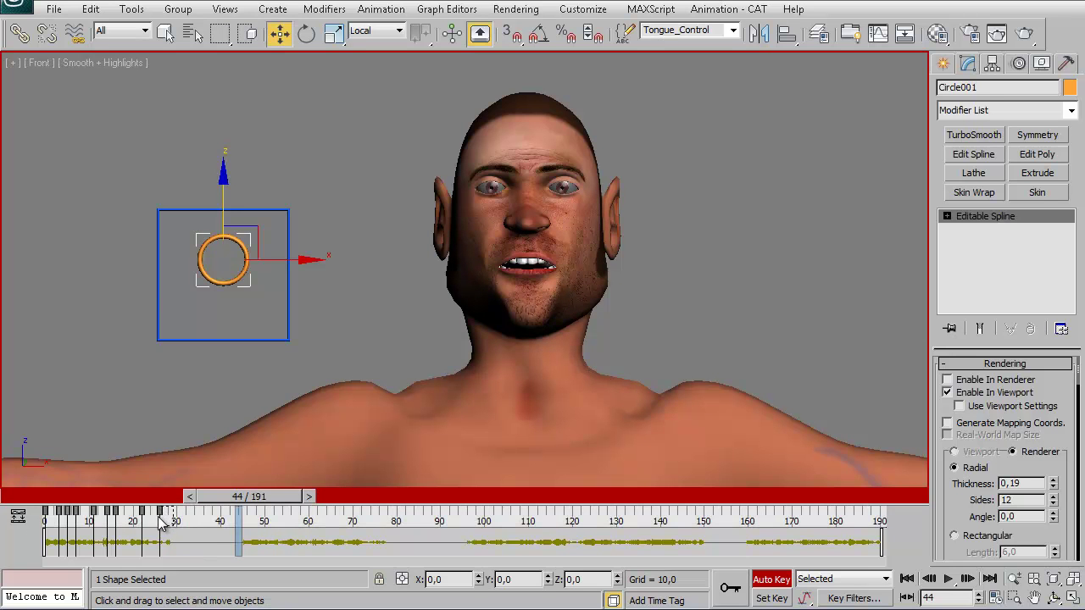
mouse_move(159, 514)
left_mouse_down("shift")
mouse_move(203, 515)
mouse_move(199, 496)
mouse_move(250, 502)
left_mouse_up("shift")
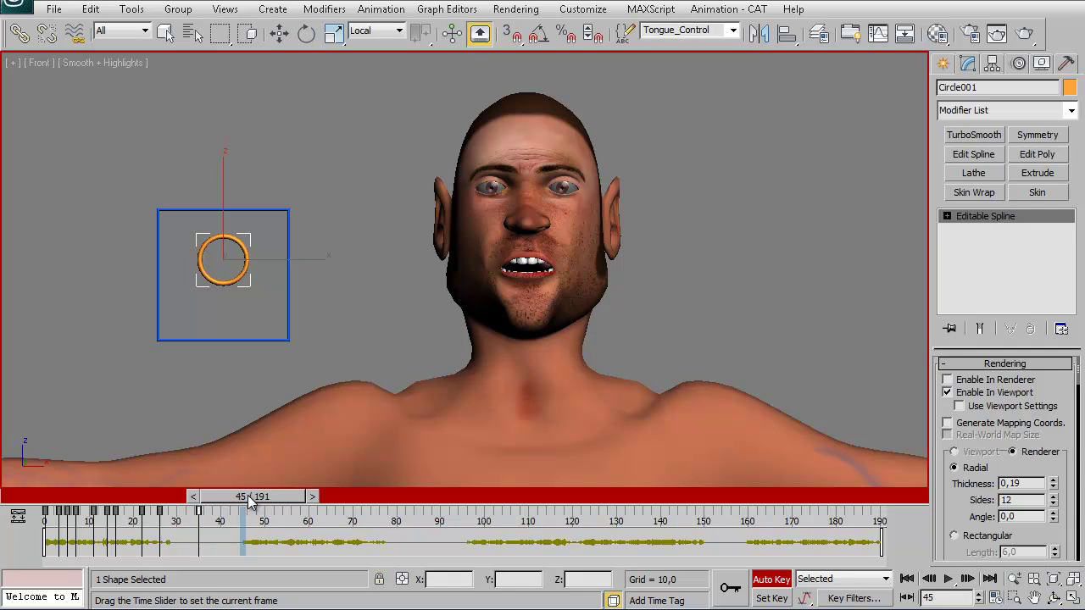
key("w")
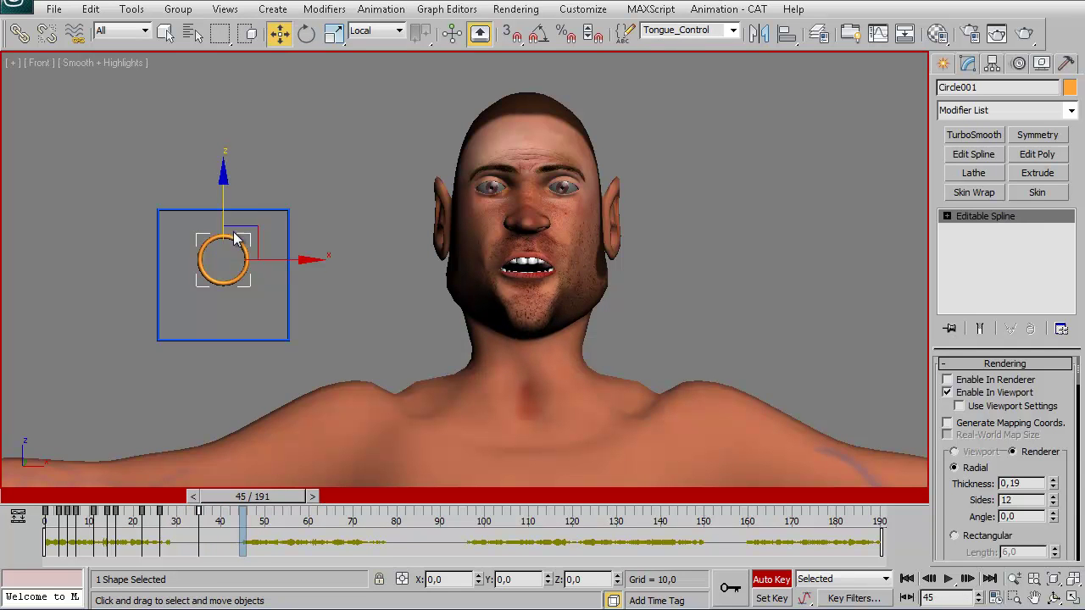
left_click_drag(227, 202, 226, 232)
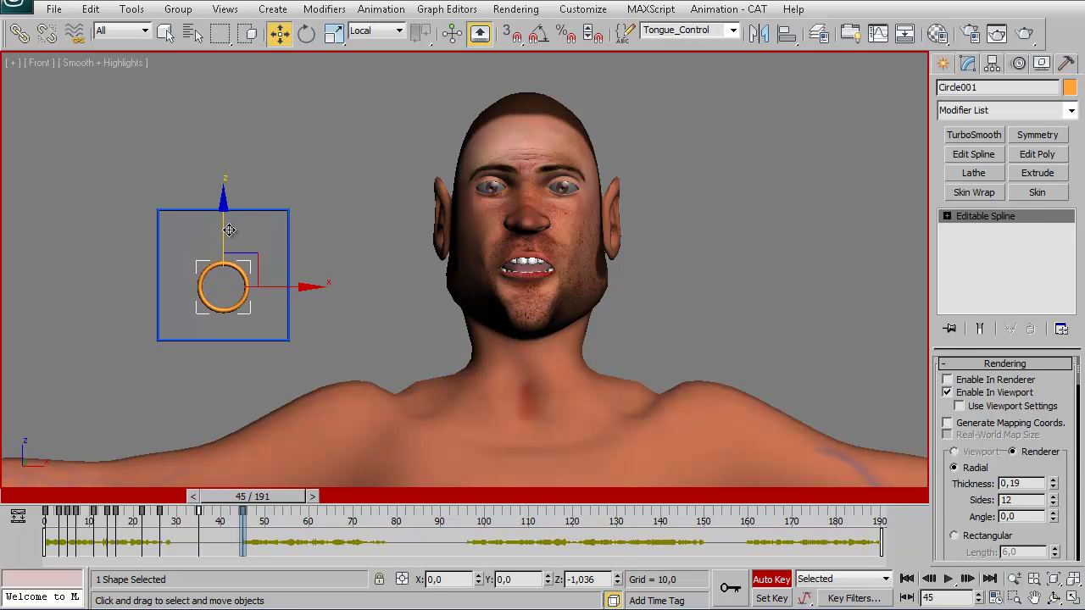
mouse_move(253, 497)
left_mouse_down()
mouse_move(310, 497)
mouse_move(295, 498)
left_mouse_up()
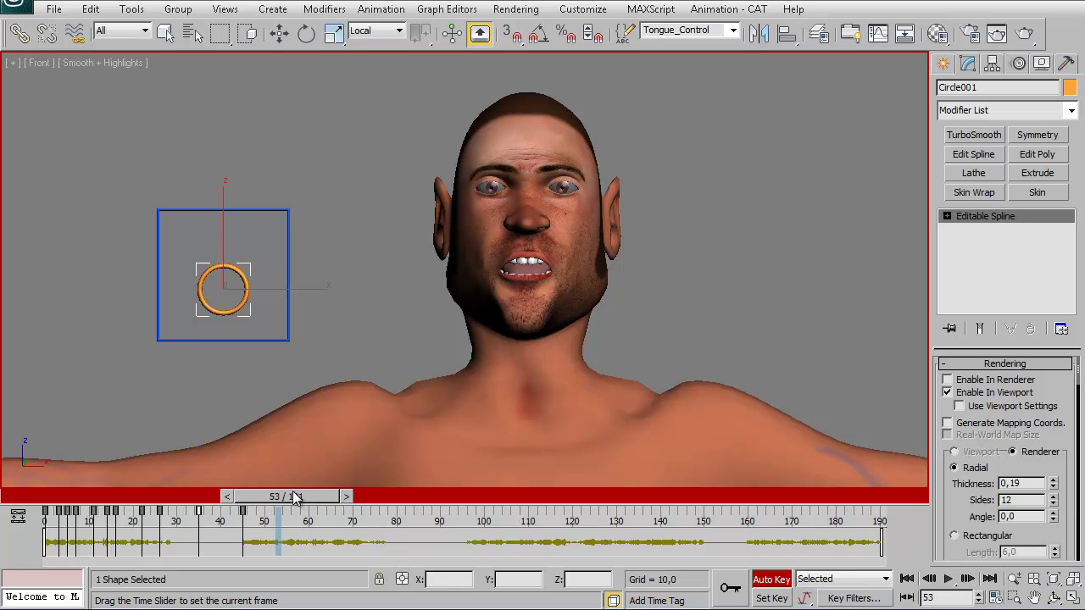
Raise the tongue control at frame 53 and copy the frame 45 key to about frame 48.
key("w")
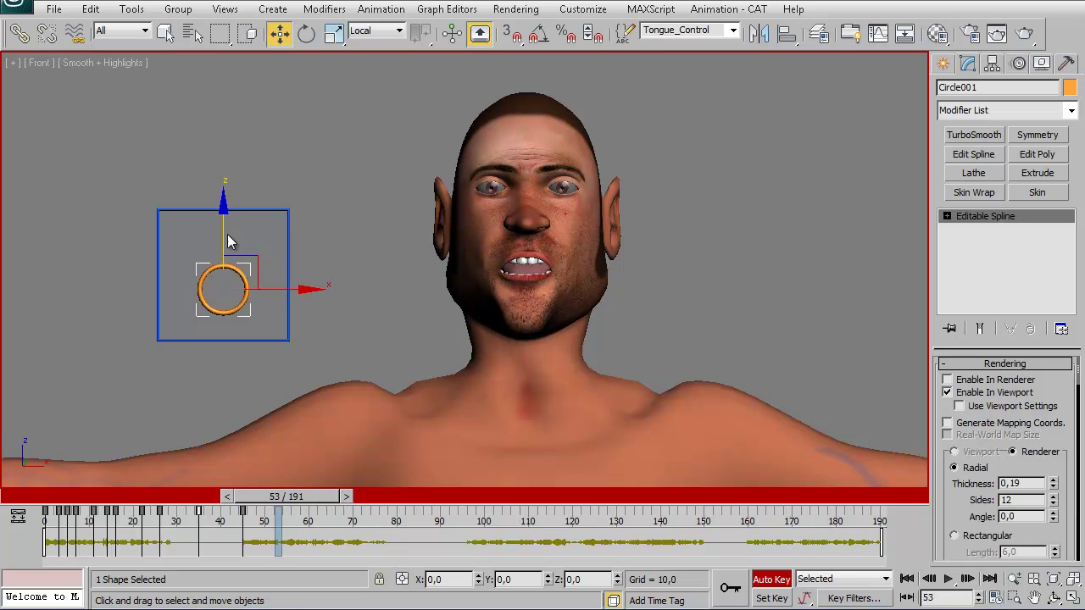
left_click_drag(224, 233, 220, 201)
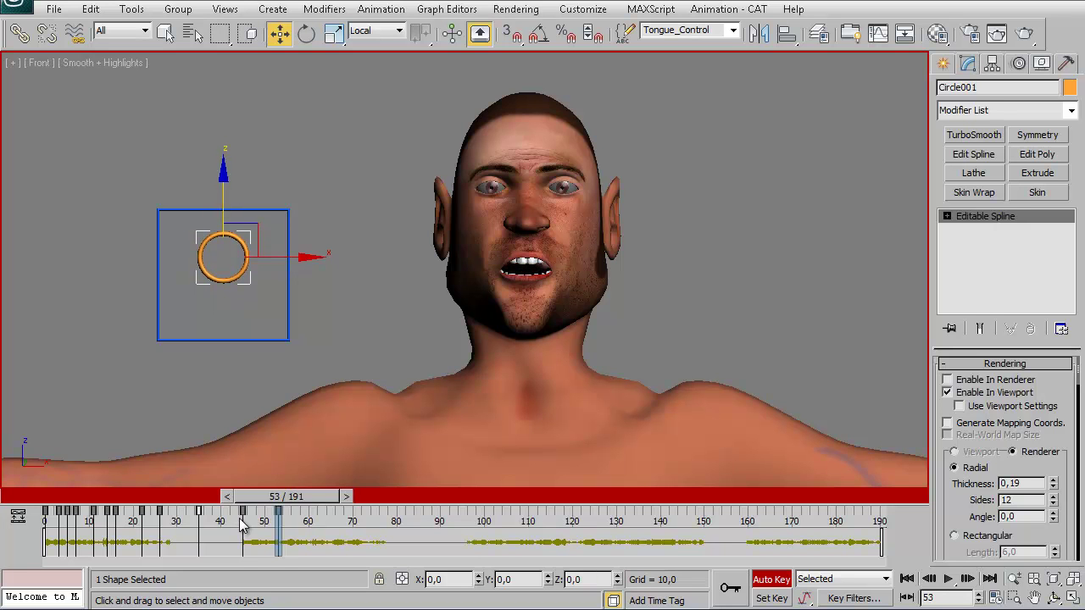
mouse_move(242, 512)
left_mouse_down("shift")
mouse_move(255, 512)
mouse_move(252, 497)
mouse_move(305, 500)
left_mouse_up("shift")
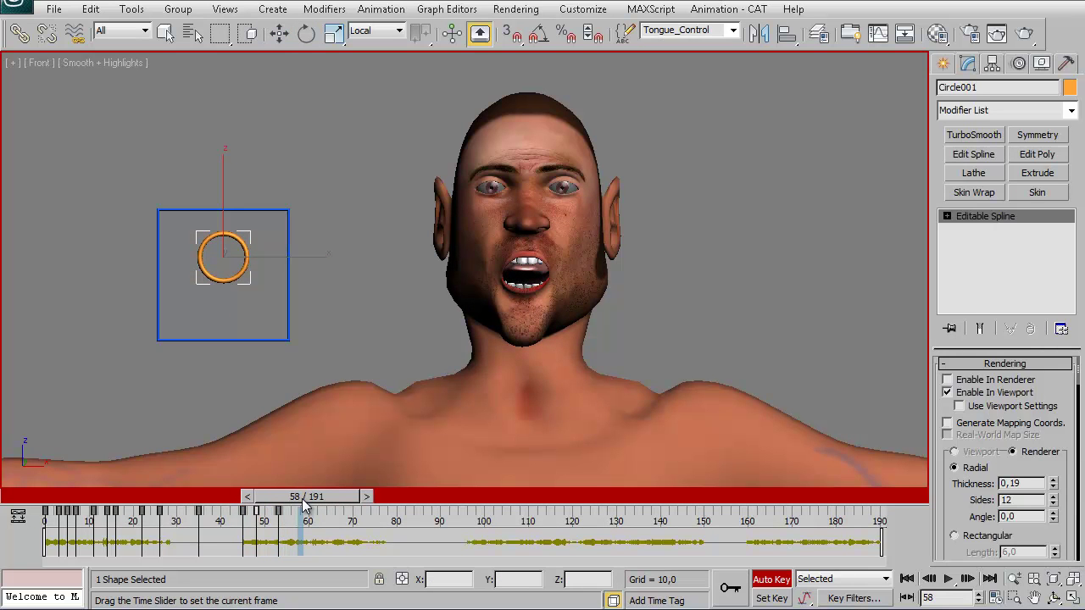
Key the tongue control raised at frame 57 and lowered at frame 58.
key("w")
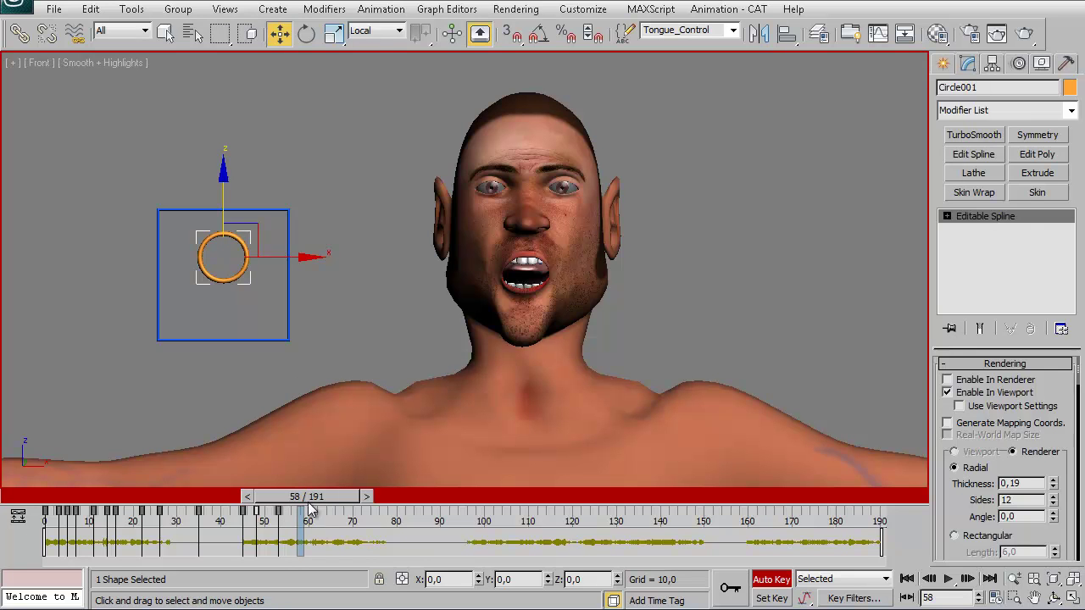
left_click_drag(315, 497, 310, 497)
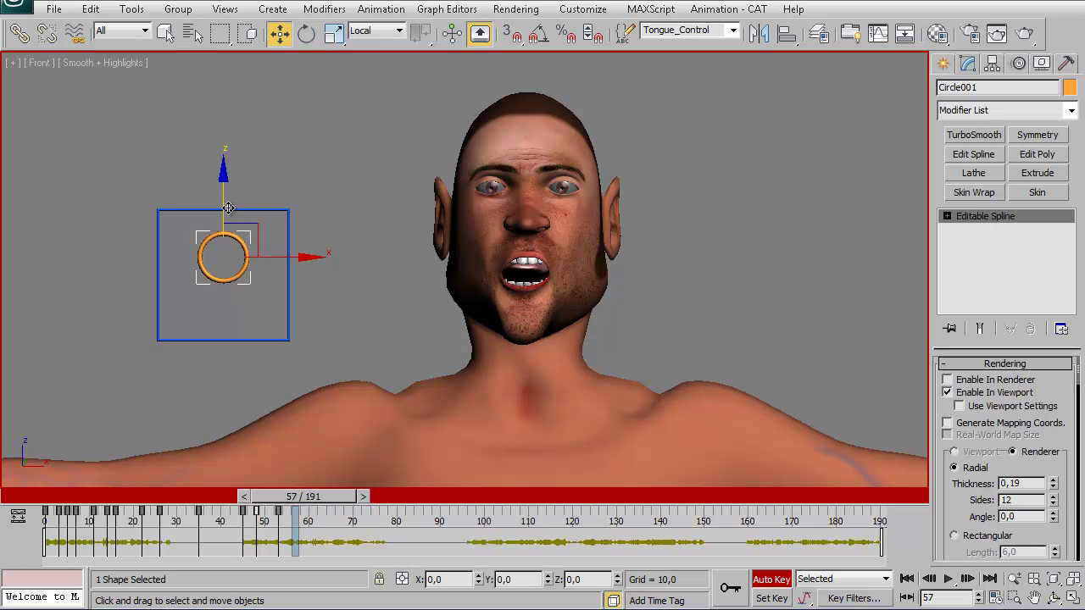
left_click_drag(228, 207, 228, 193)
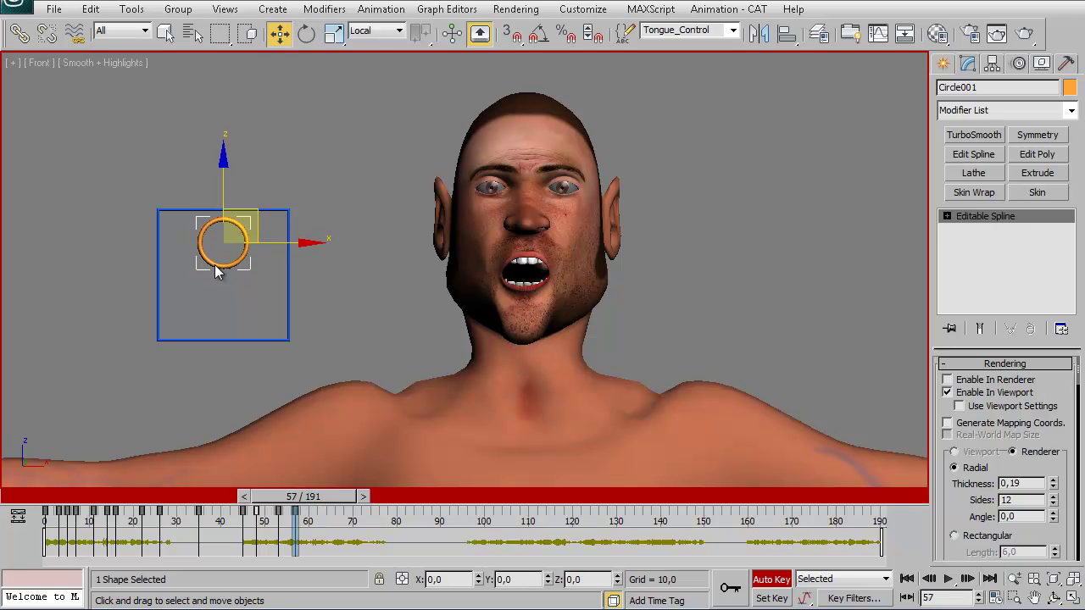
mouse_move(326, 496)
left_mouse_down()
mouse_move(293, 500)
mouse_move(328, 498)
left_mouse_up()
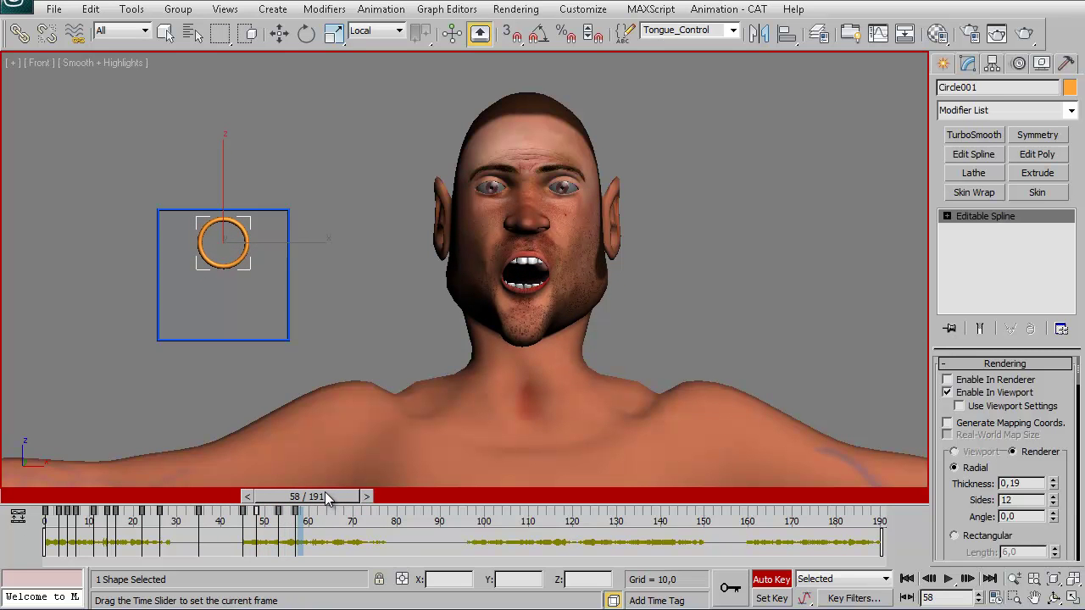
key("w")
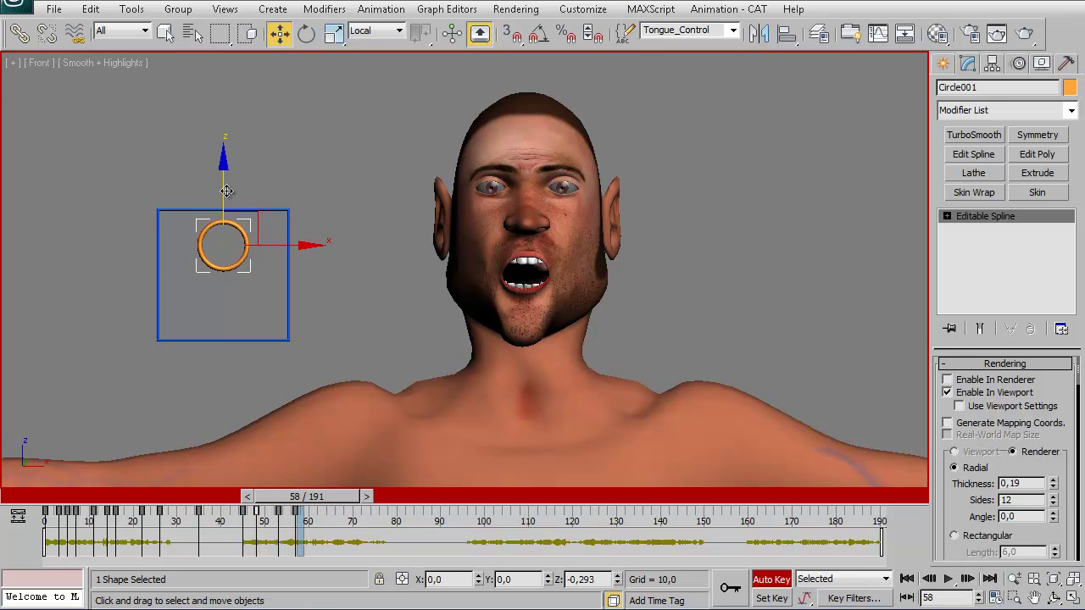
left_click_drag(225, 175, 227, 229)
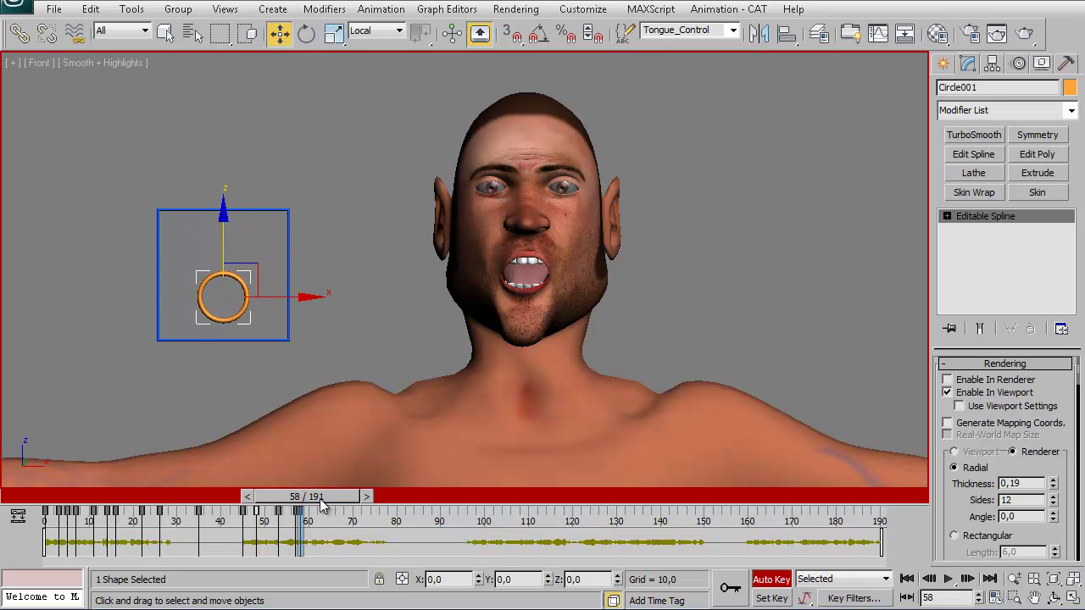
mouse_move(322, 506)
left_mouse_down()
mouse_move(295, 517)
mouse_move(322, 502)
left_mouse_up()
Review the earlier tongue motion and key the control raised at frame 64.
key("w")
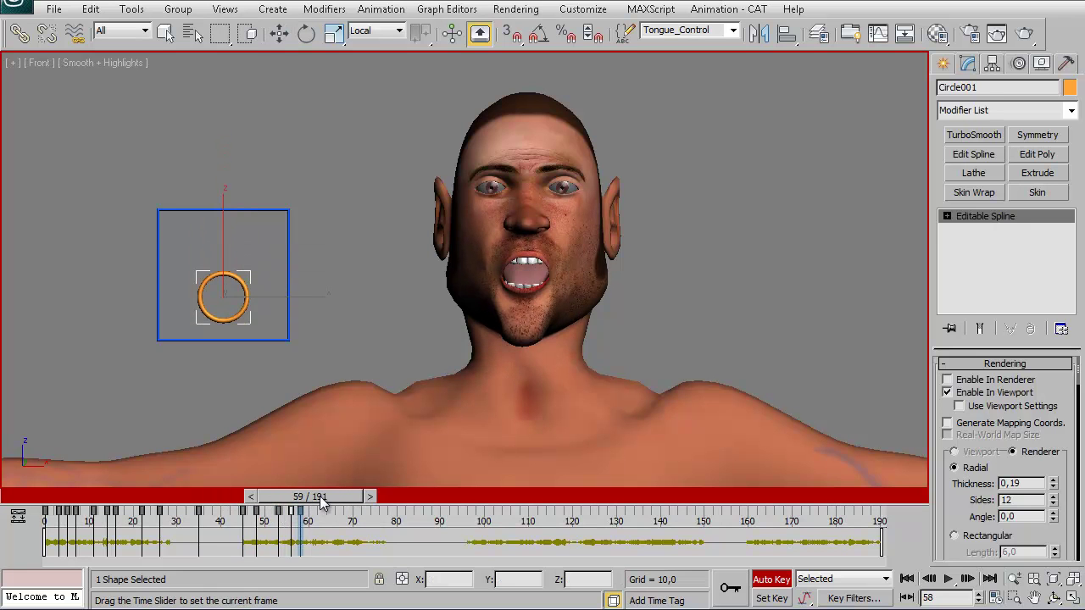
key("w")
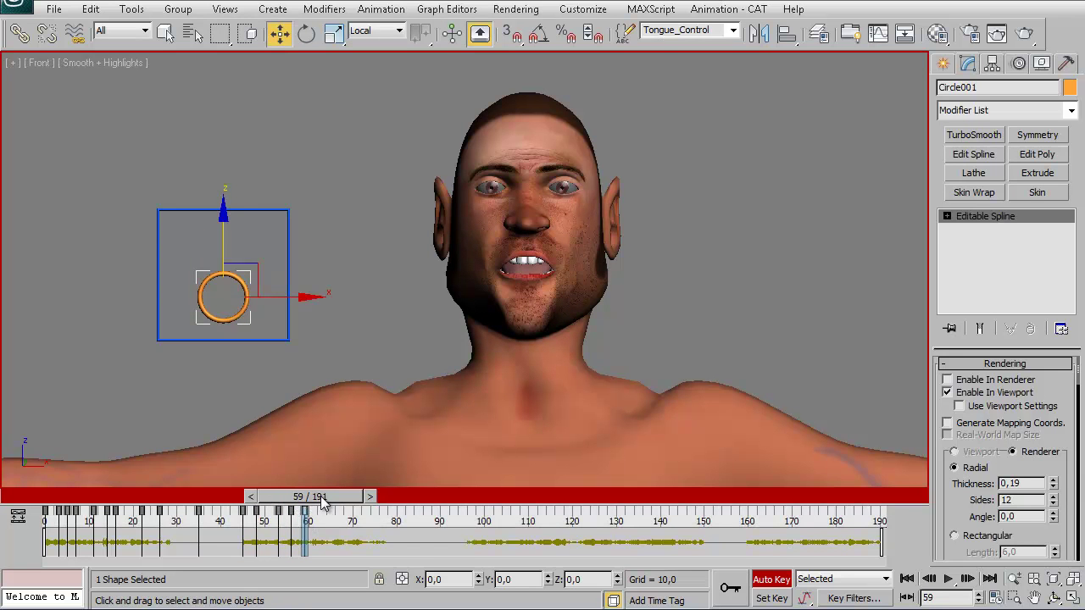
mouse_move(322, 503)
left_mouse_down()
mouse_move(239, 513)
mouse_move(346, 504)
left_mouse_up()
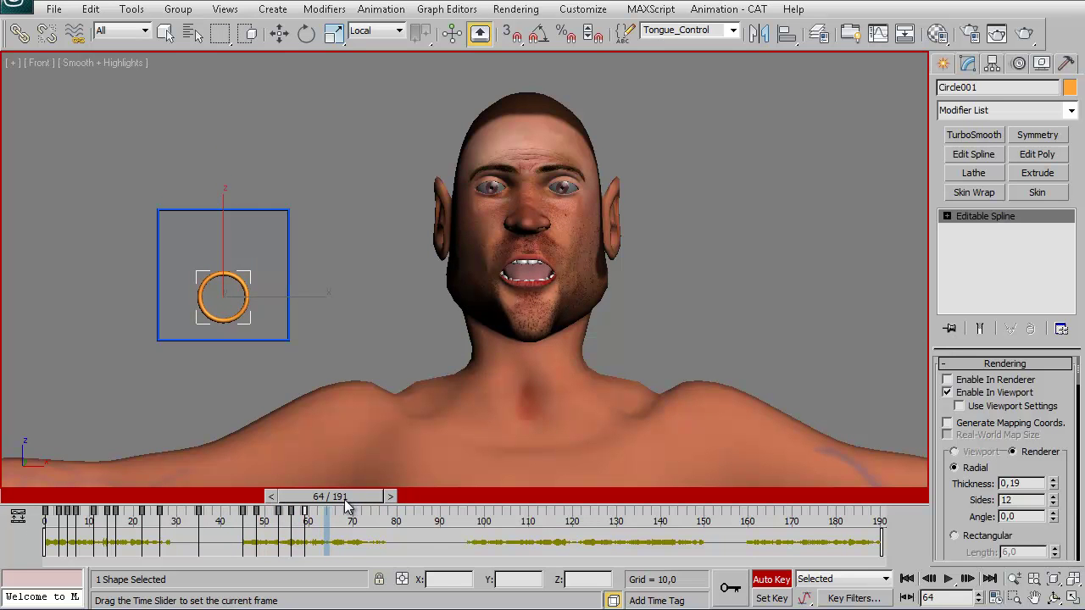
key("w")
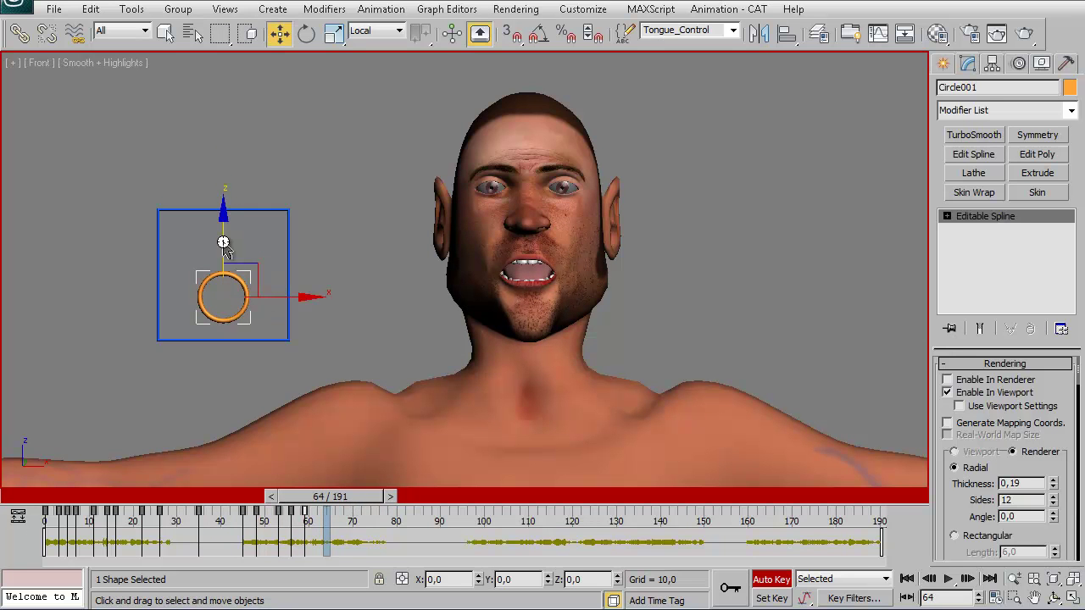
left_click_drag(223, 244, 221, 195)
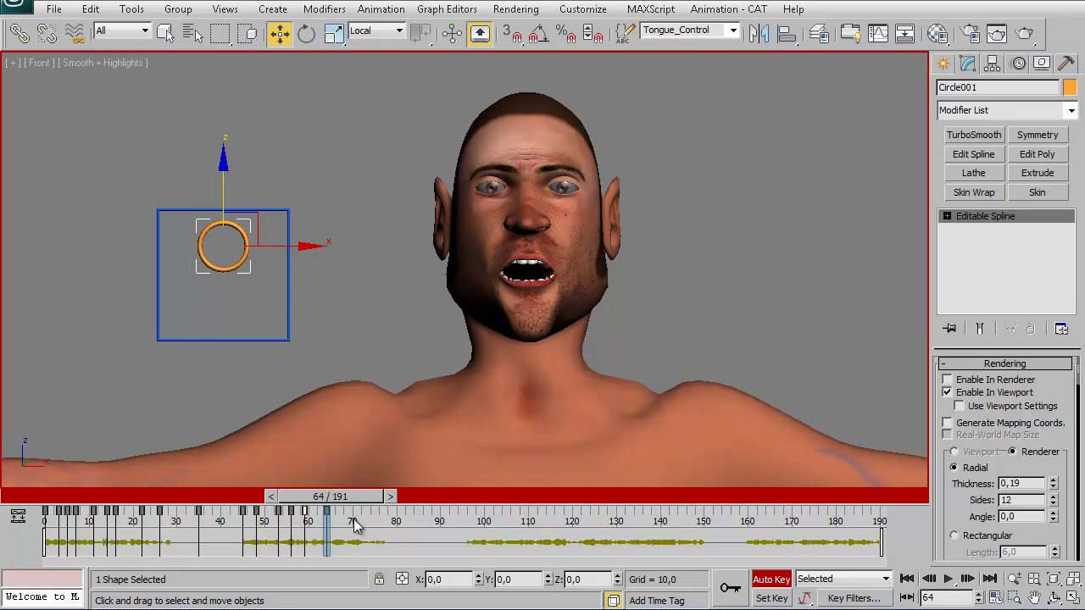
left_click_drag(330, 497, 350, 499)
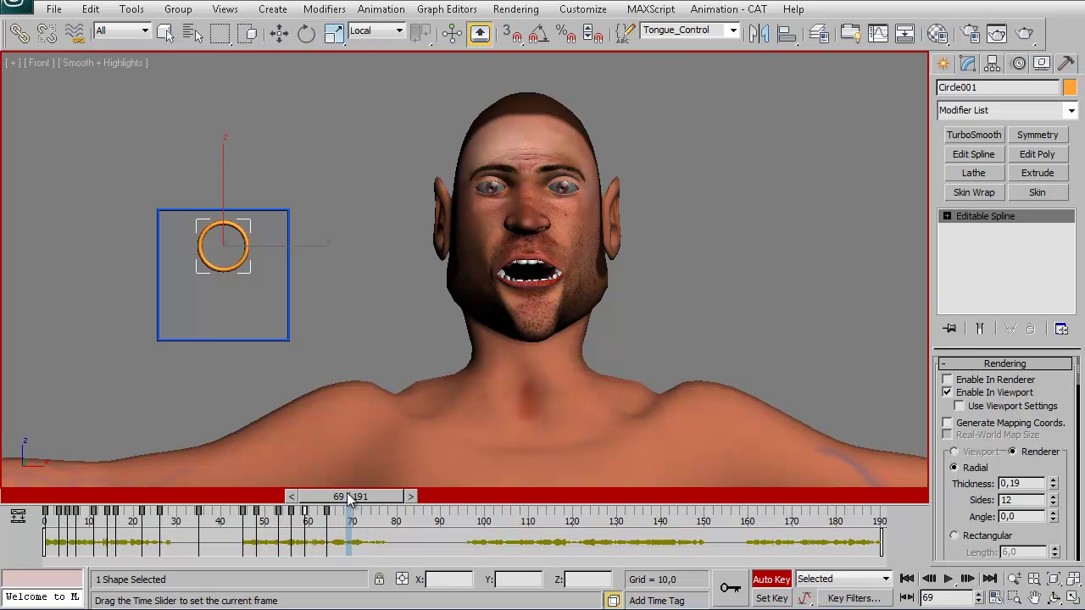
Key the tongue control lowered at frame 69 and raised at frame 74.
key("w")
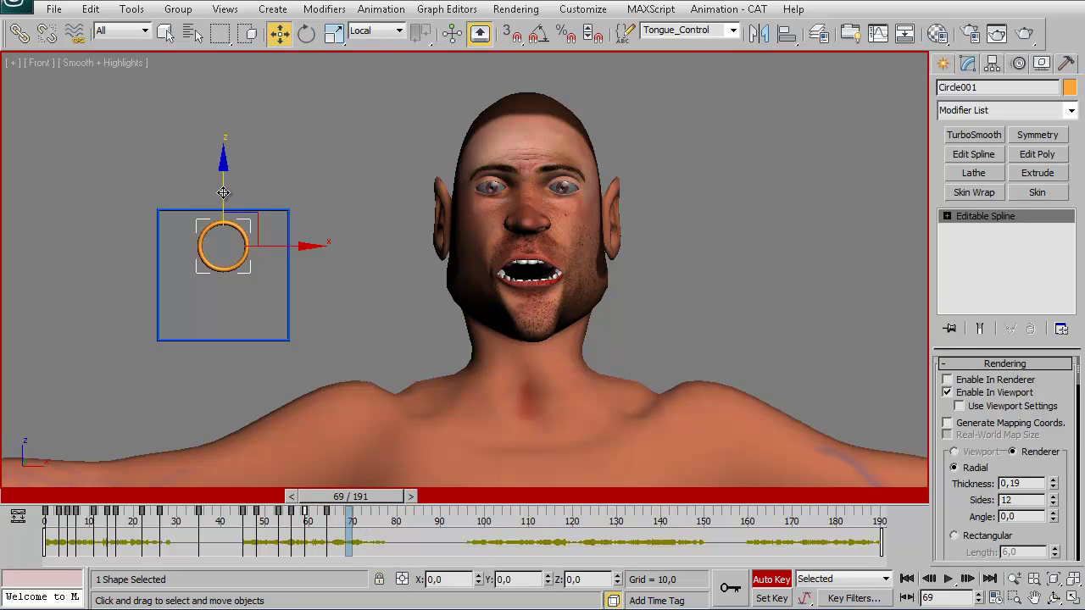
left_click_drag(223, 193, 233, 244)
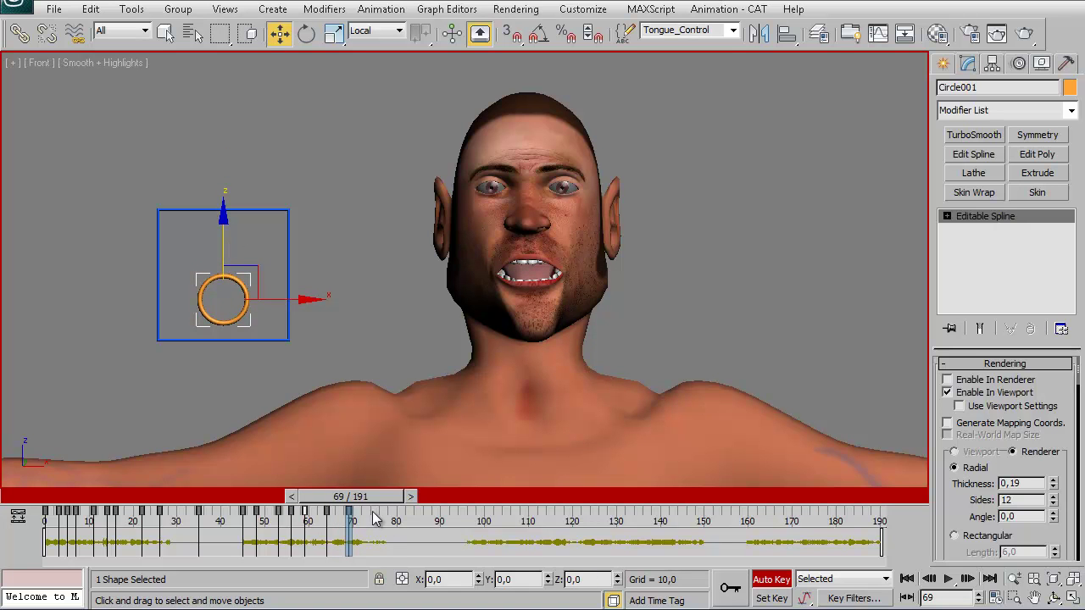
left_click_drag(365, 498, 391, 497)
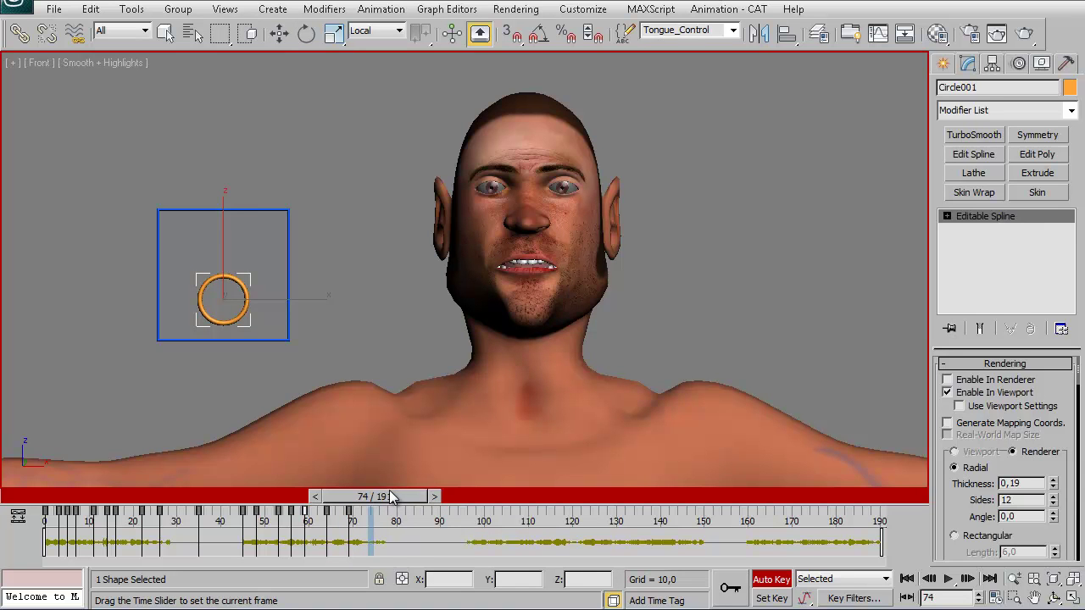
key("w")
left_click_drag(226, 235, 221, 218)
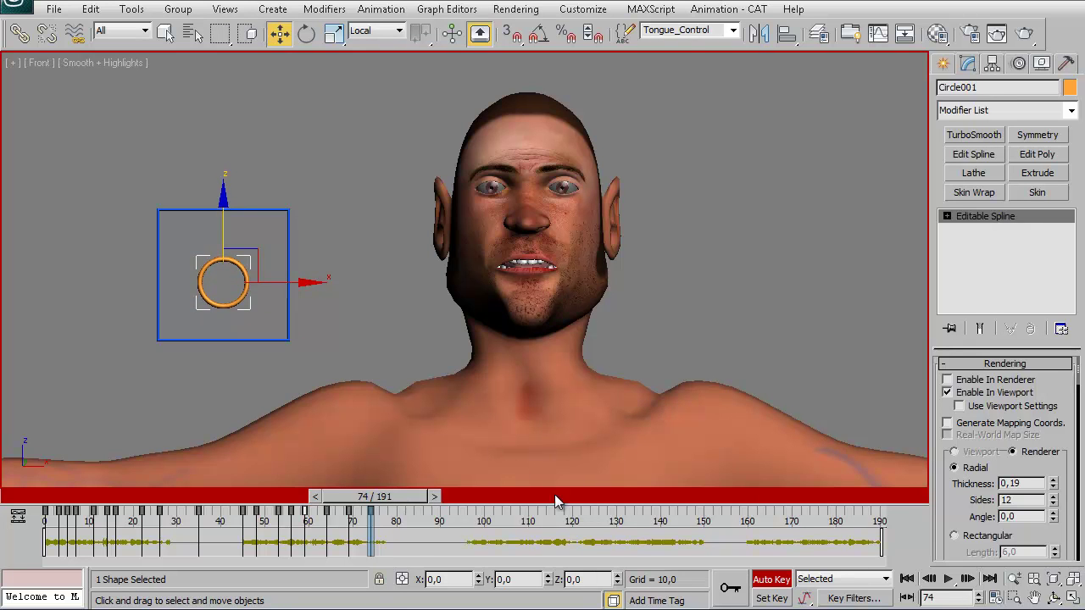
Rewind to frame 0, zoom onto the face, and play then stop the lip-sync animation.
left_click(906, 578)
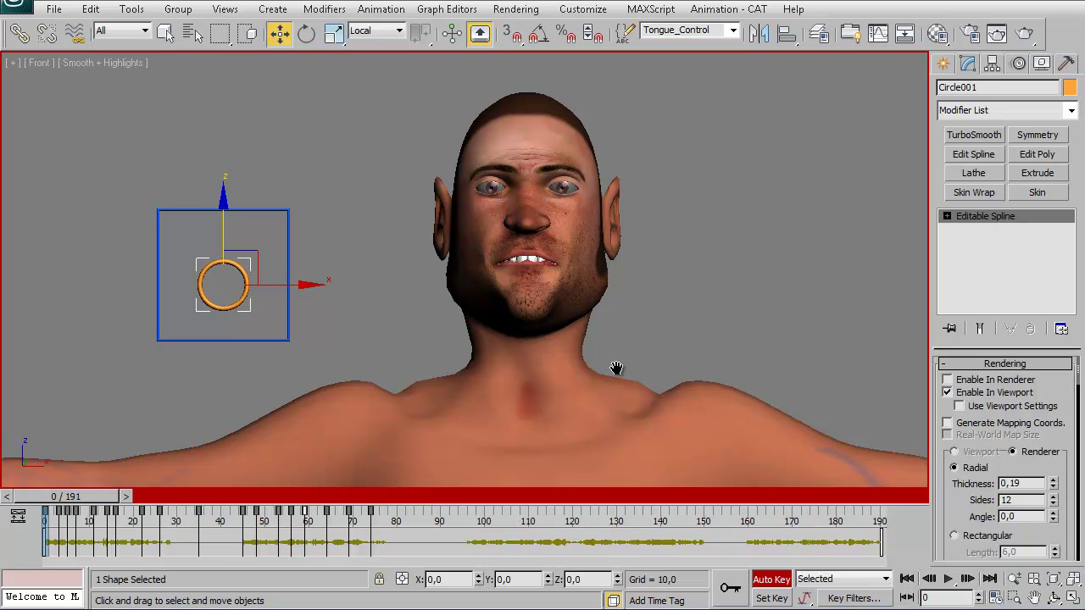
scroll(616, 368, "up", 5)
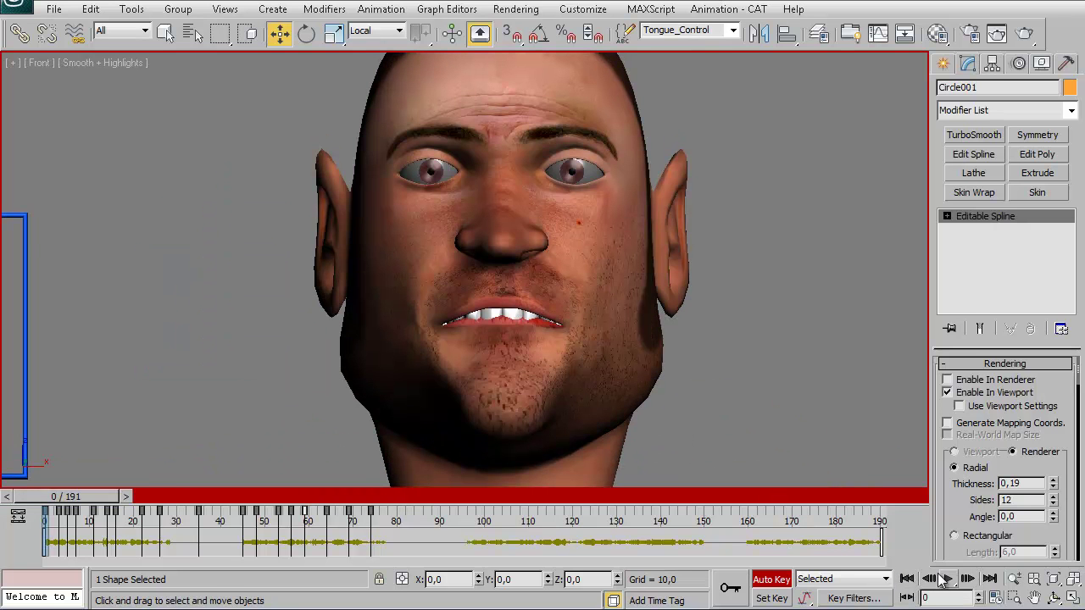
left_click(947, 578)
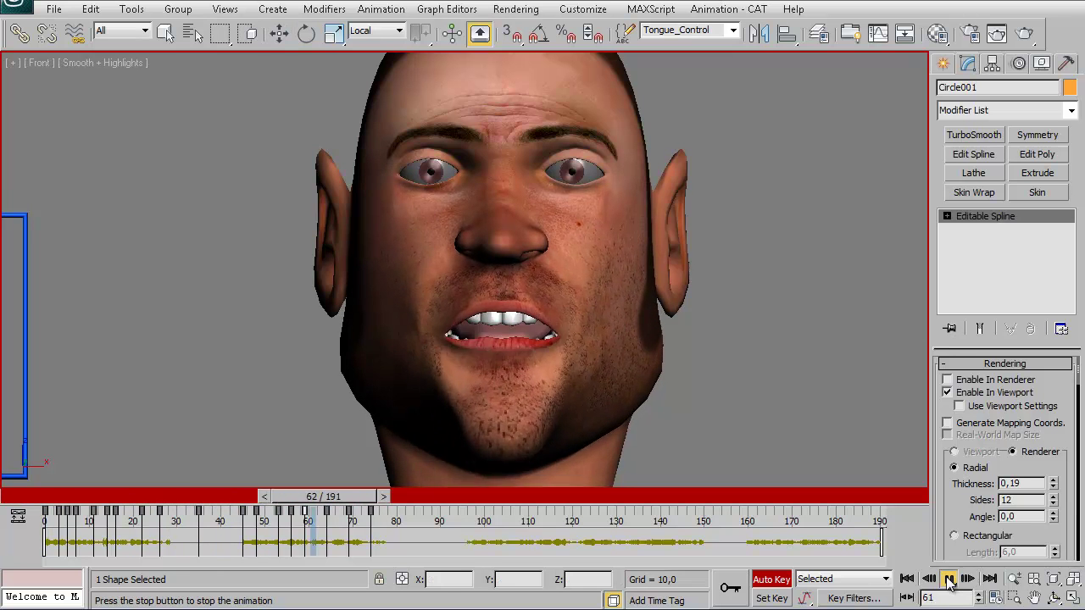
left_click(950, 579)
key("w")
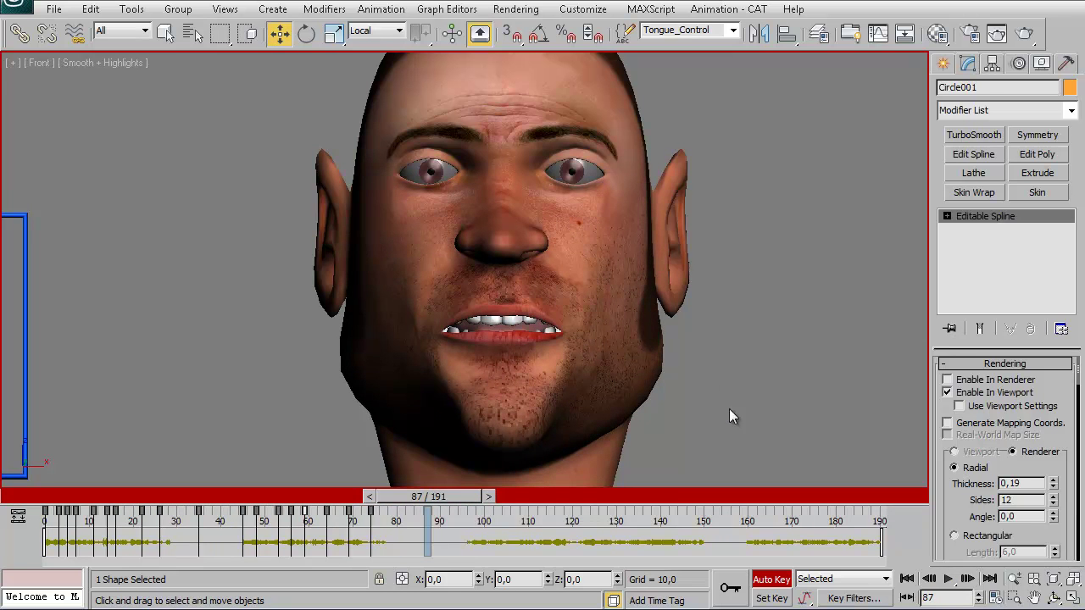